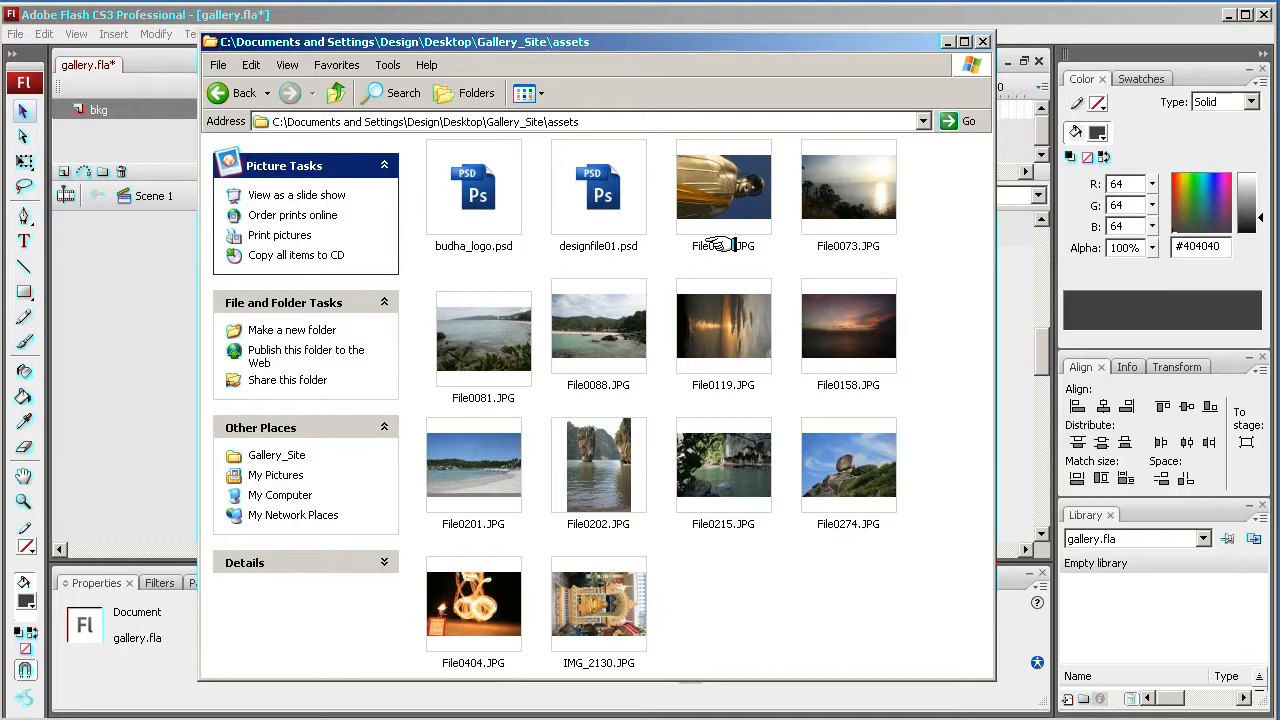
- Open the images folder inside Gallery_Site and switch the folder view to Thumbnails
{"action": "left_click", "coordinate": [338, 93]}
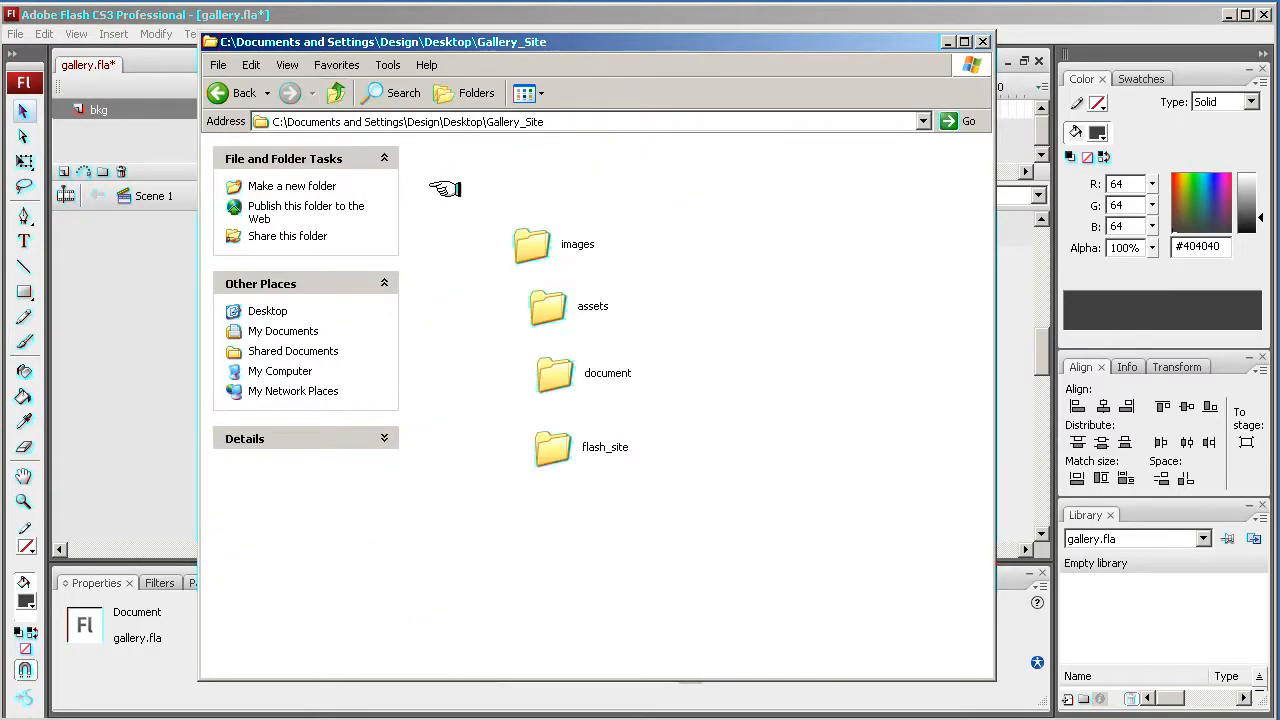
{"action": "double_click", "coordinate": [527, 238]}
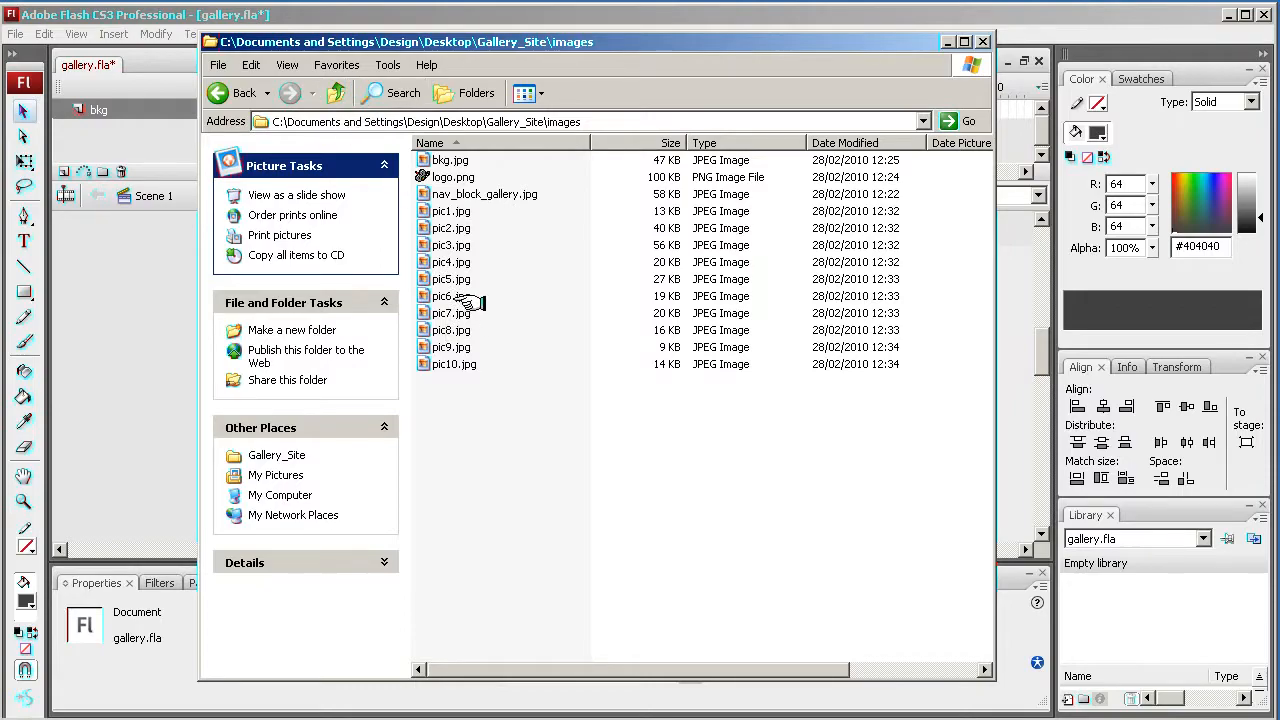
{"action": "mouse_move", "coordinate": [465, 302]}
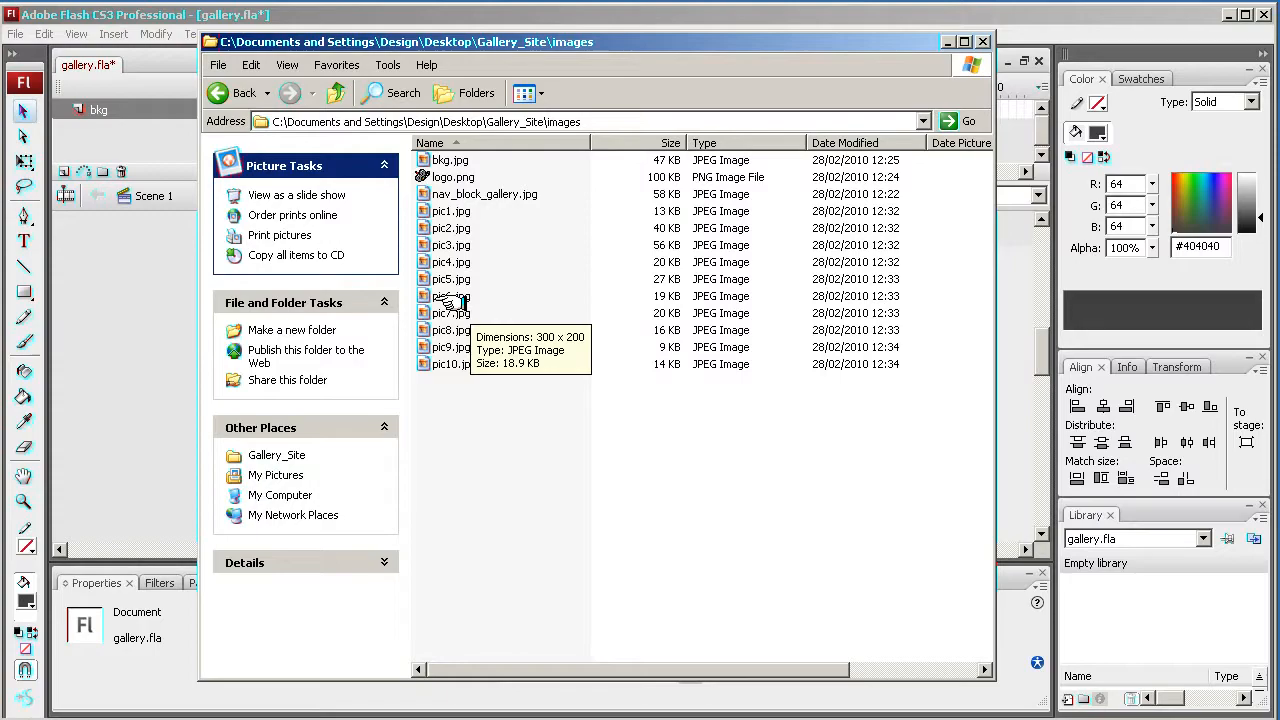
{"action": "left_click", "coordinate": [288, 65]}
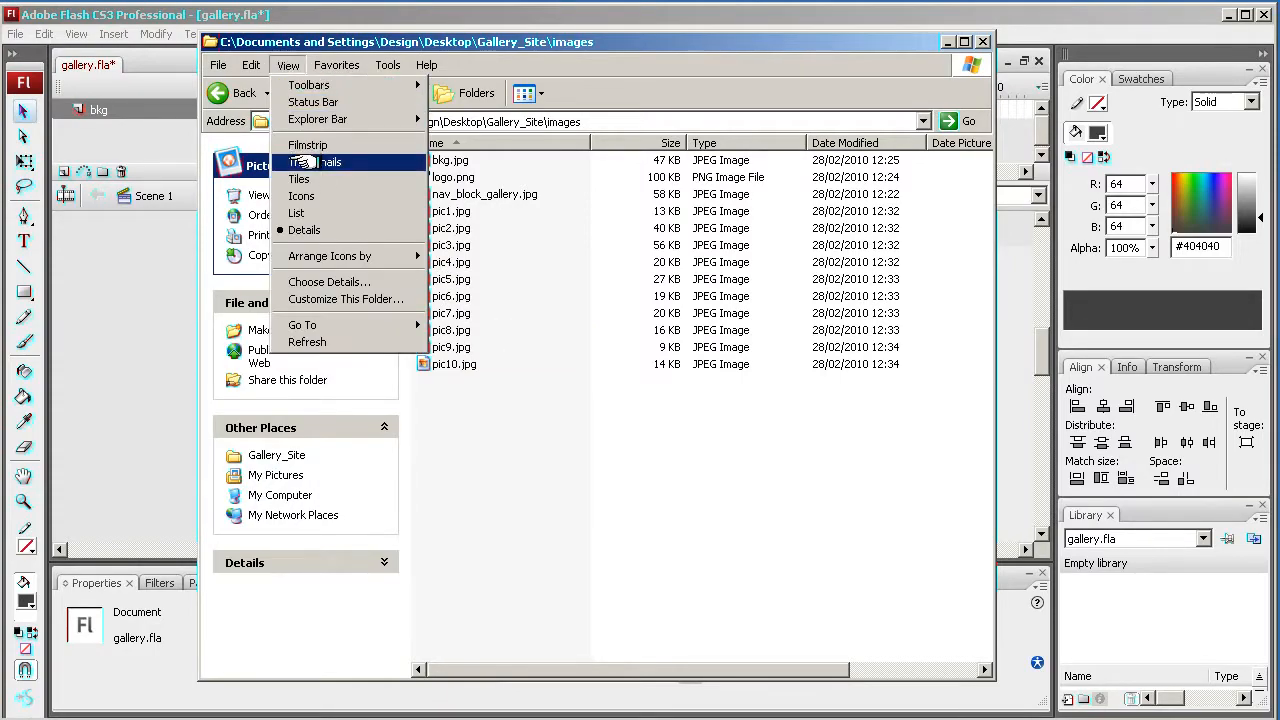
{"action": "left_click", "coordinate": [300, 162]}
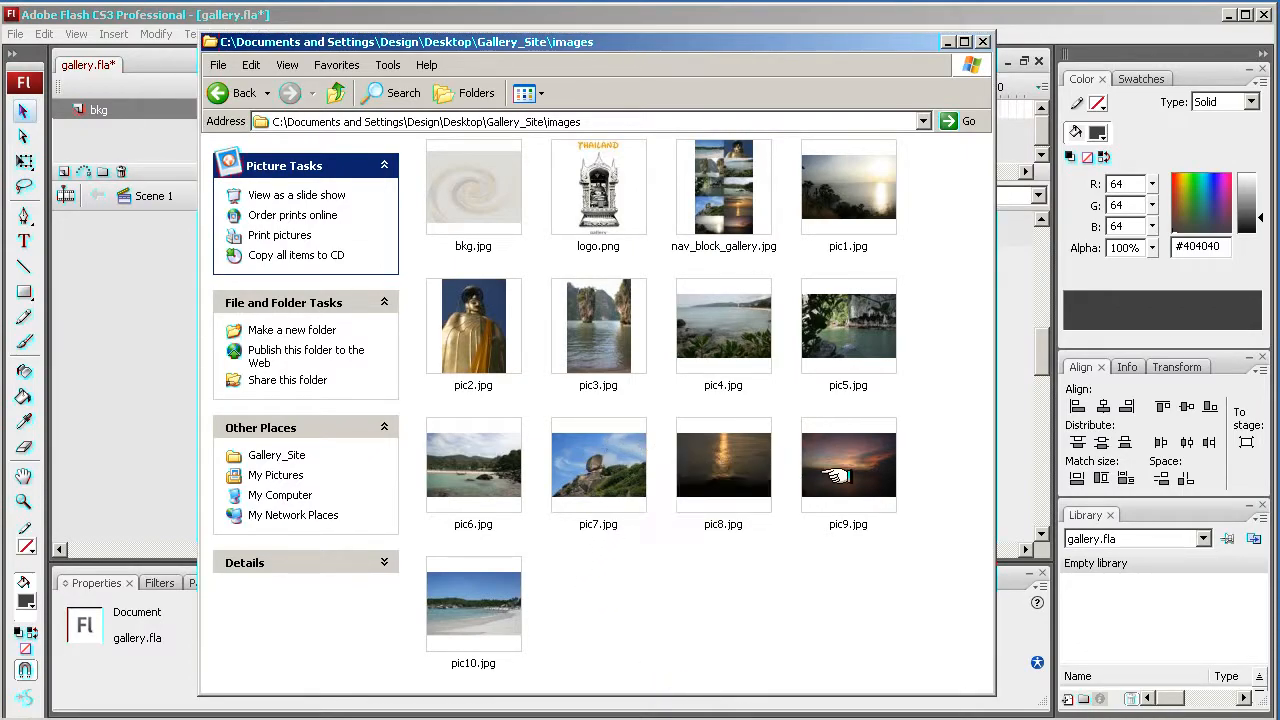
- Browse through the picture thumbnails in the images folder, selecting each image in turn to review it
{"action": "mouse_move", "coordinate": [740, 205]}
{"action": "left_click", "coordinate": [685, 483]}
{"action": "left_click", "coordinate": [627, 485]}
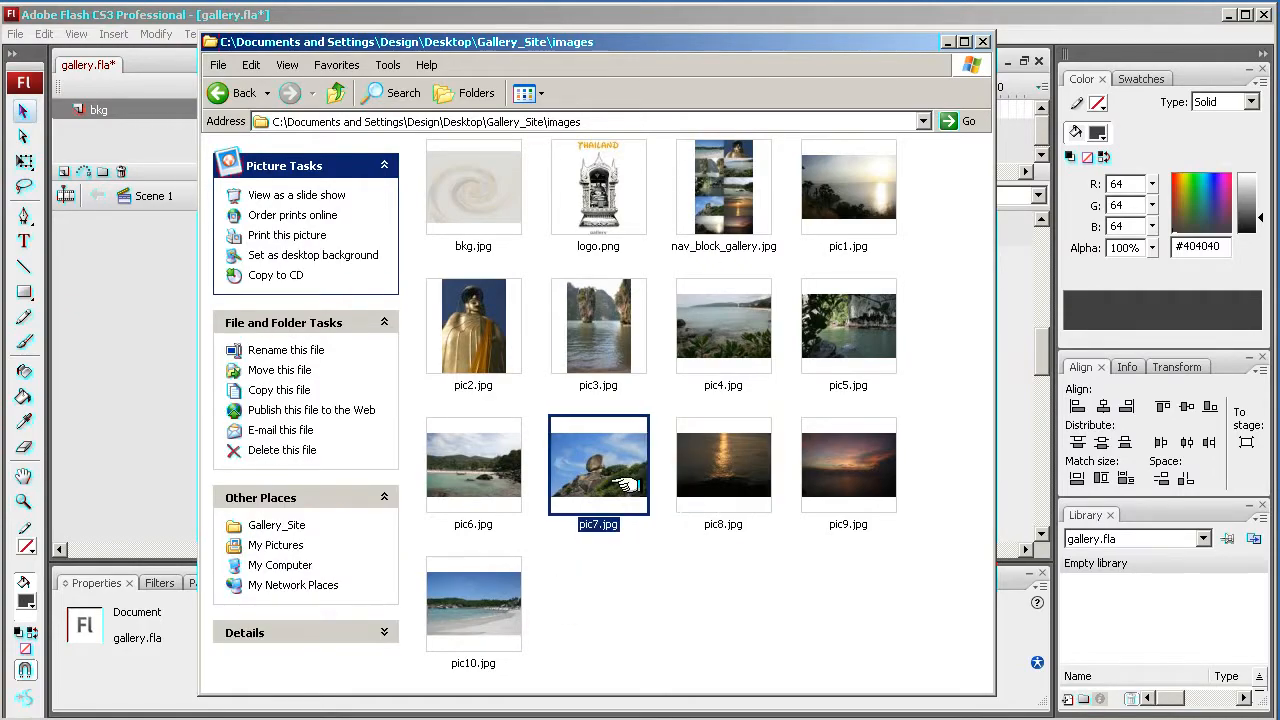
{"action": "left_click", "coordinate": [490, 483]}
{"action": "left_click", "coordinate": [468, 333]}
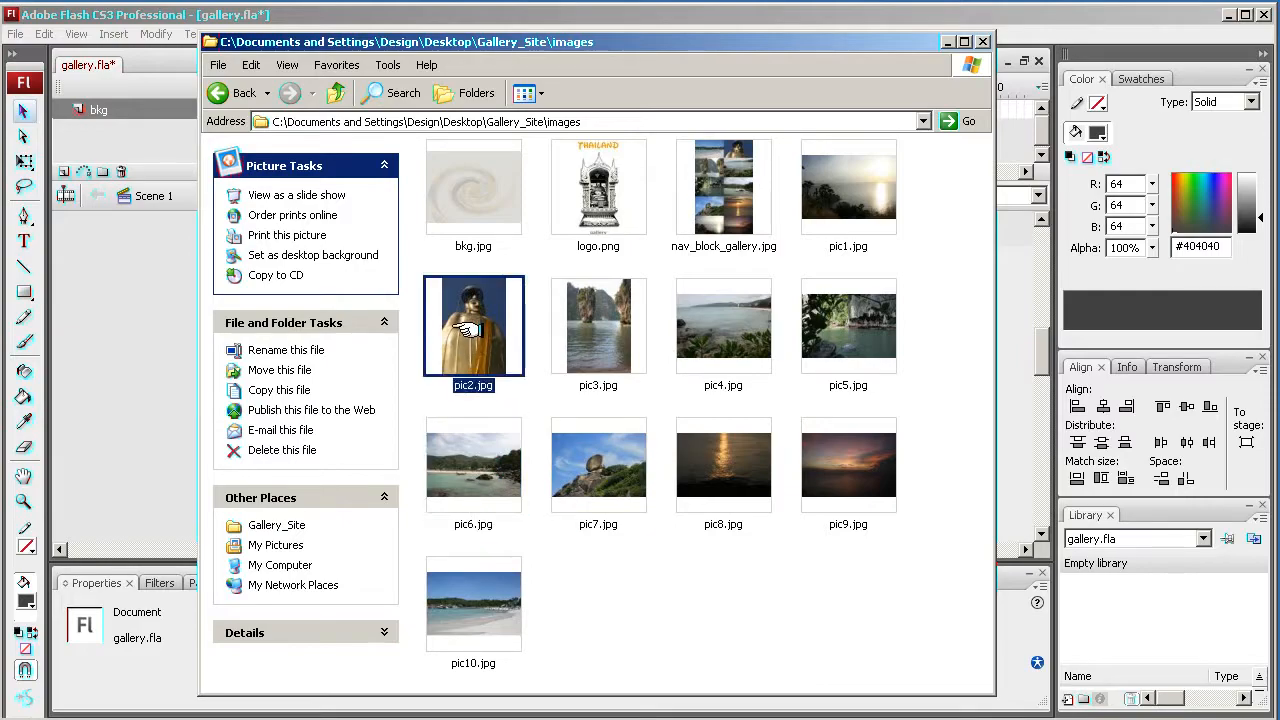
{"action": "left_click", "coordinate": [597, 323]}
{"action": "left_click", "coordinate": [702, 323]}
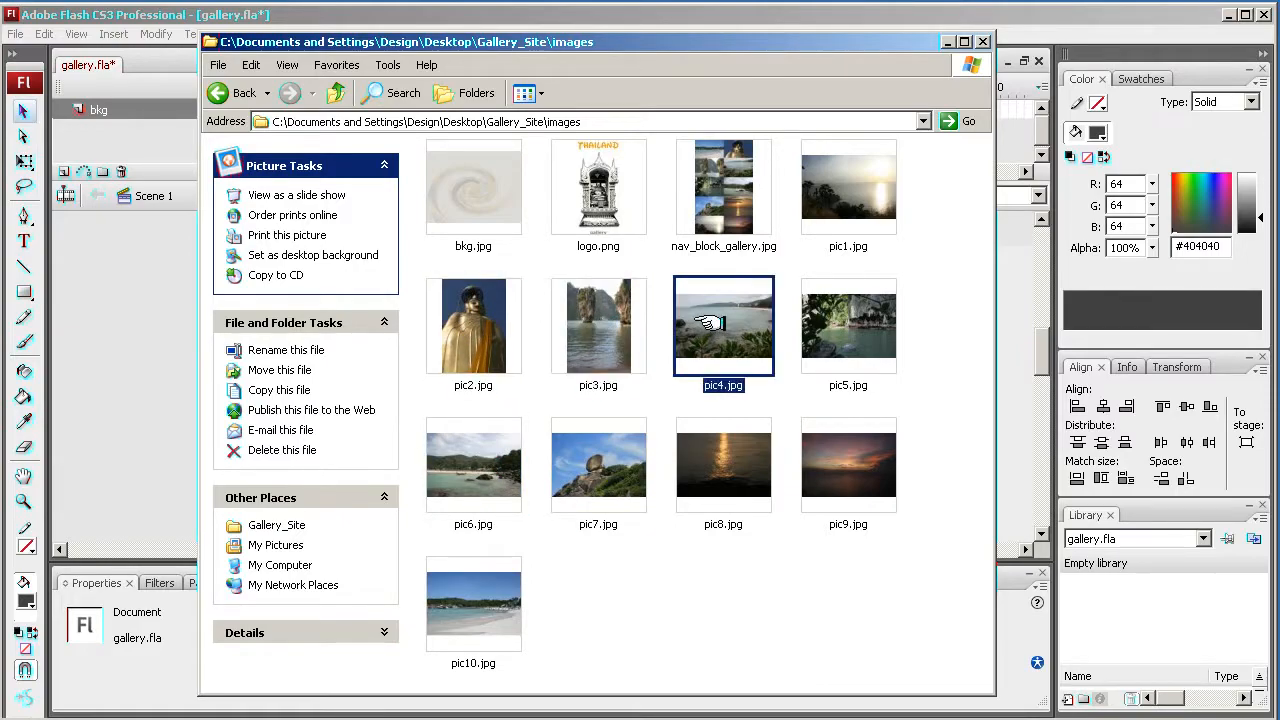
{"action": "left_click", "coordinate": [842, 318]}
{"action": "left_click", "coordinate": [864, 185]}
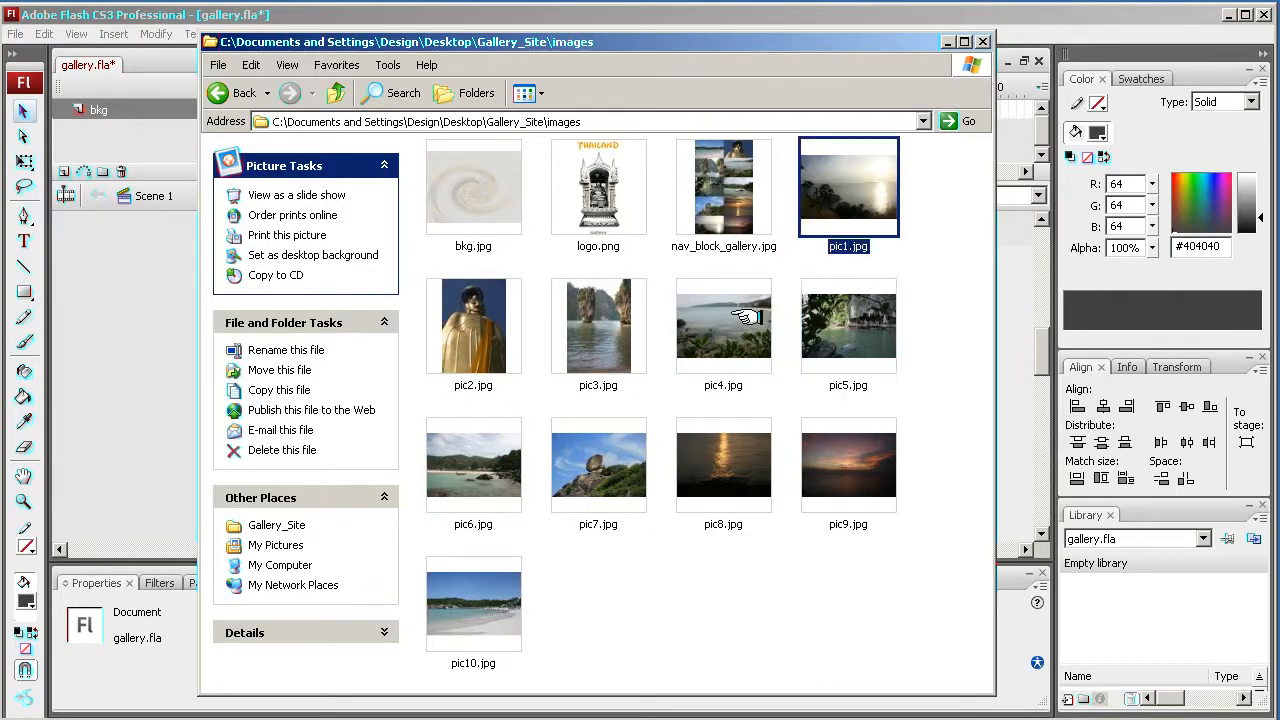
{"action": "left_click", "coordinate": [735, 320]}
{"action": "left_click", "coordinate": [832, 322]}
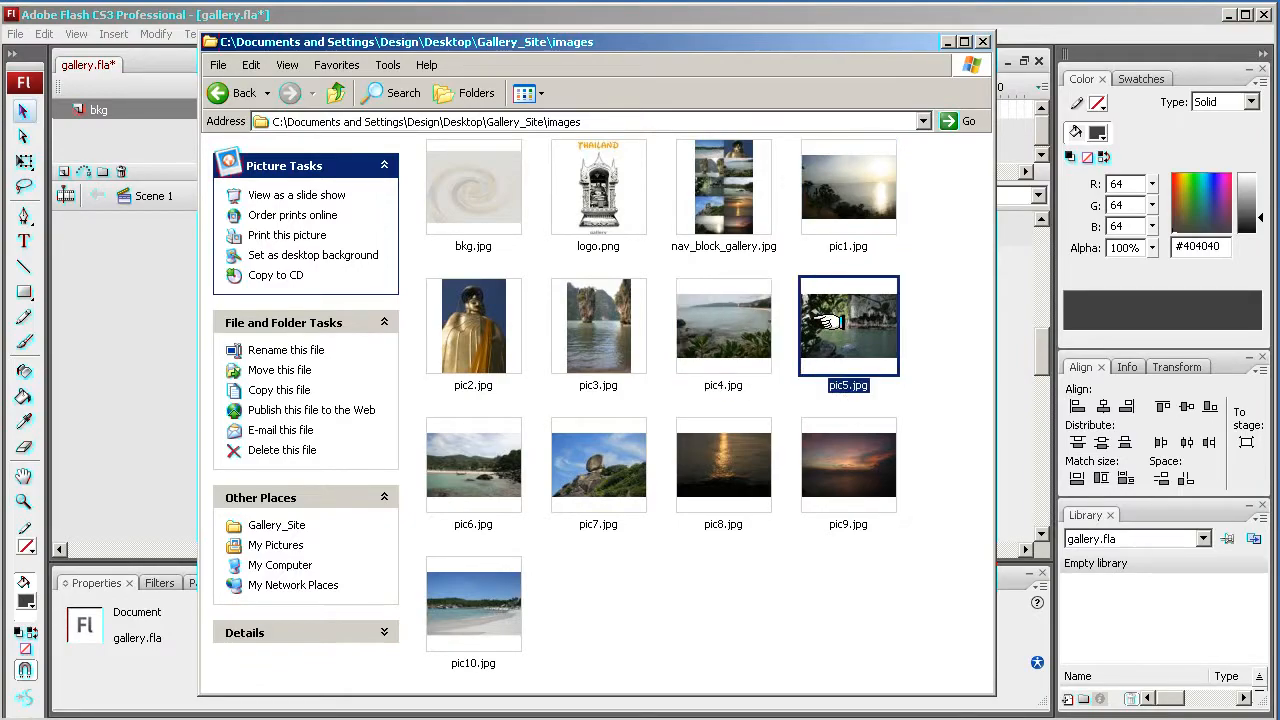
{"action": "left_click", "coordinate": [727, 323]}
{"action": "left_click", "coordinate": [608, 326]}
{"action": "left_click", "coordinate": [488, 326]}
{"action": "left_click", "coordinate": [606, 328]}
{"action": "left_click", "coordinate": [716, 326]}
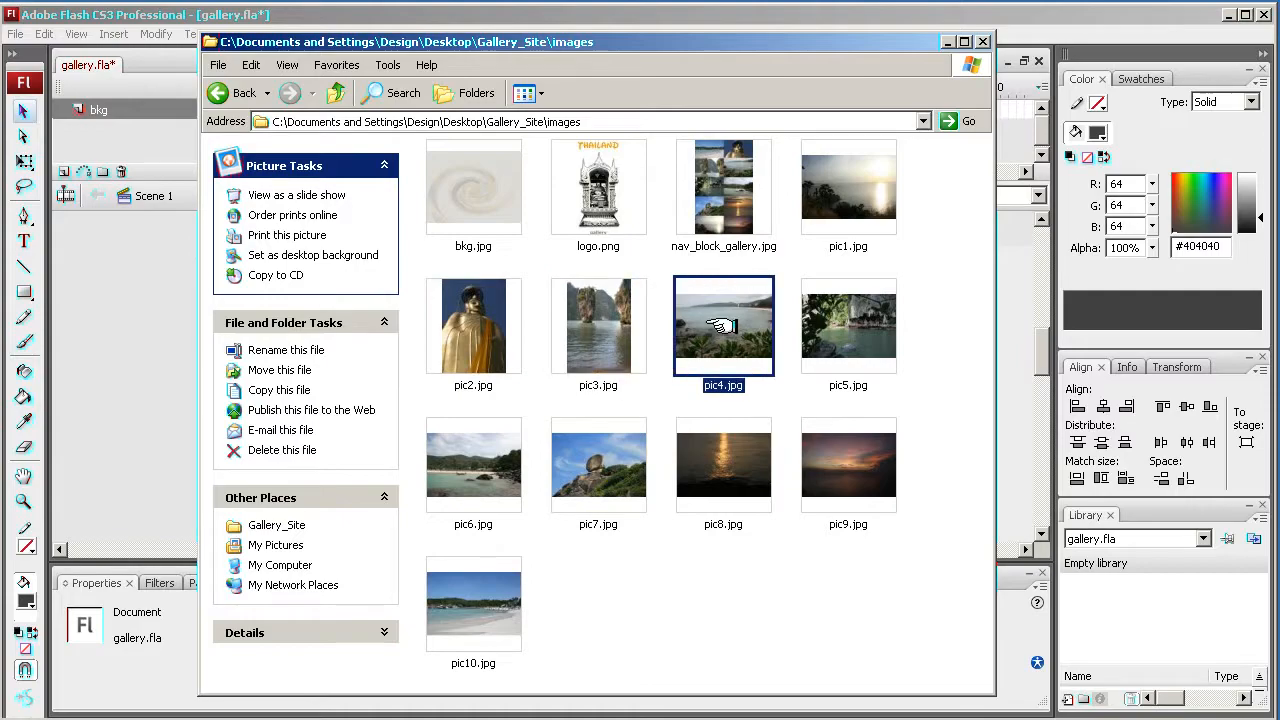
{"action": "left_click", "coordinate": [471, 328]}
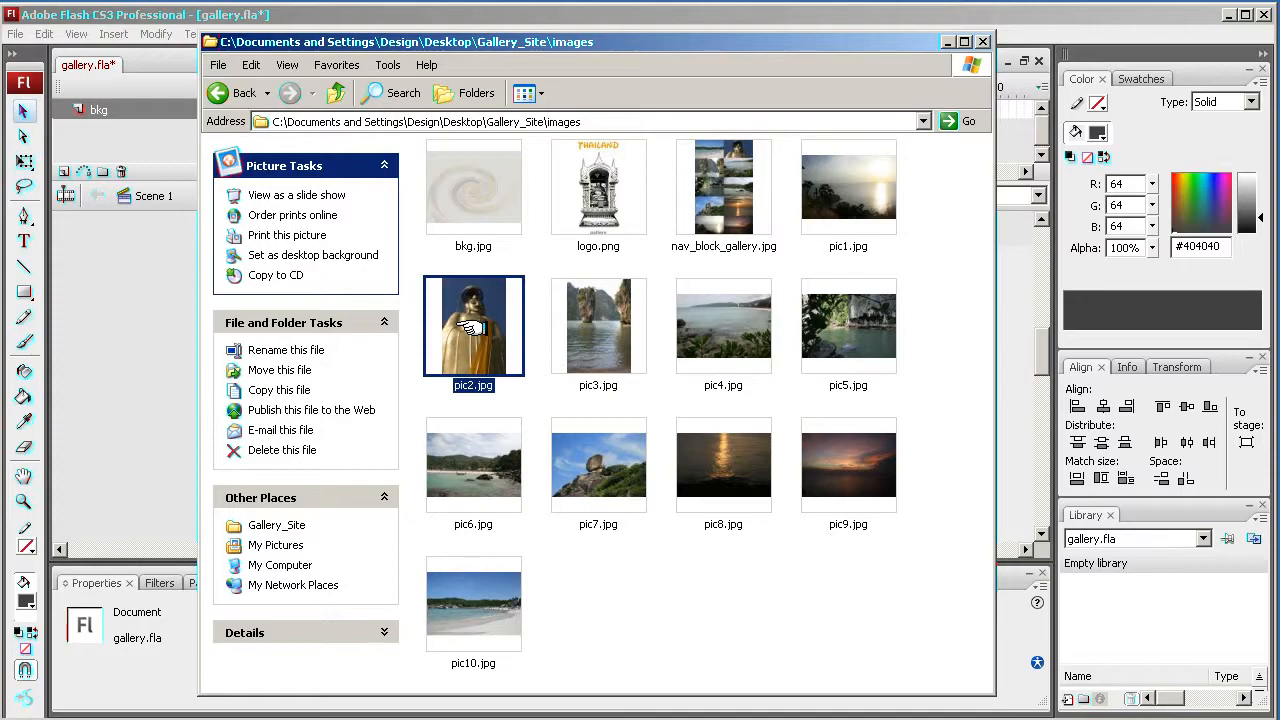
{"action": "left_click", "coordinate": [529, 329]}
{"action": "left_click", "coordinate": [497, 335]}
{"action": "left_click", "coordinate": [610, 330]}
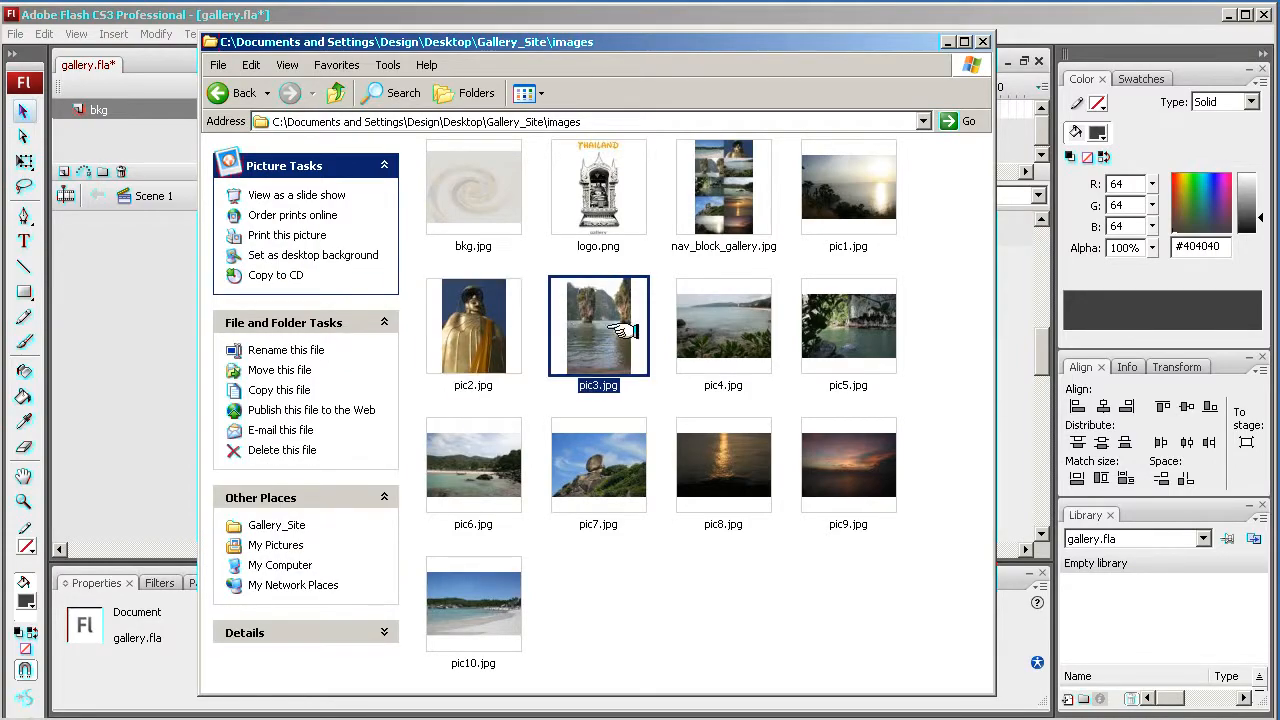
{"action": "left_click", "coordinate": [663, 332]}
{"action": "left_click", "coordinate": [555, 338]}
{"action": "left_click", "coordinate": [660, 336]}
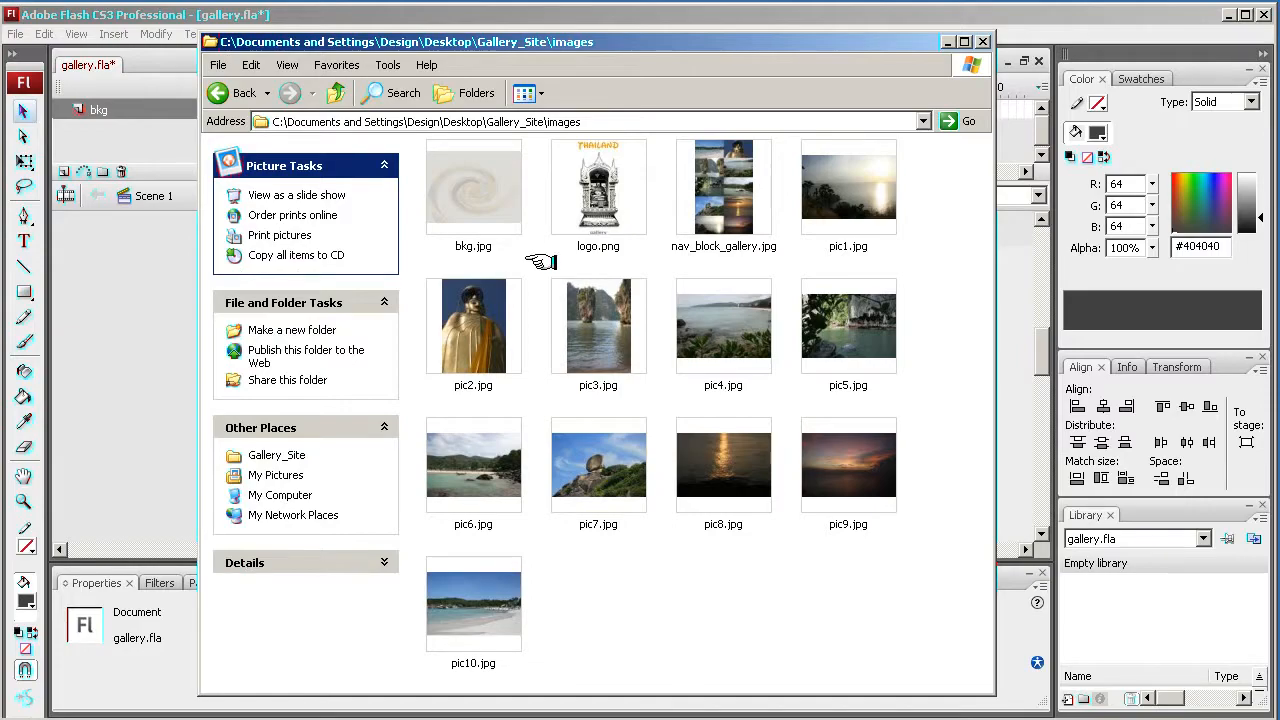
{"action": "left_click", "coordinate": [570, 320]}
{"action": "left_click", "coordinate": [482, 328]}
{"action": "left_click", "coordinate": [693, 328]}
{"action": "left_click", "coordinate": [597, 337]}
{"action": "left_click", "coordinate": [818, 325]}
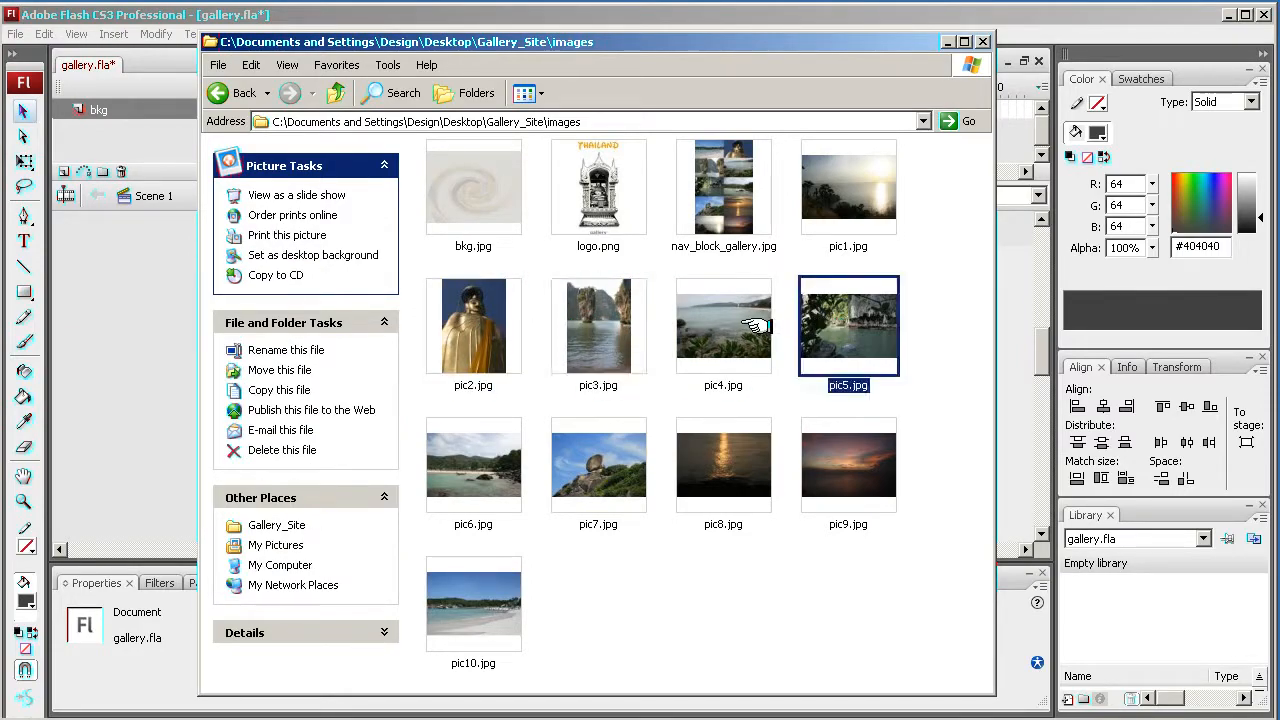
{"action": "left_click", "coordinate": [757, 325]}
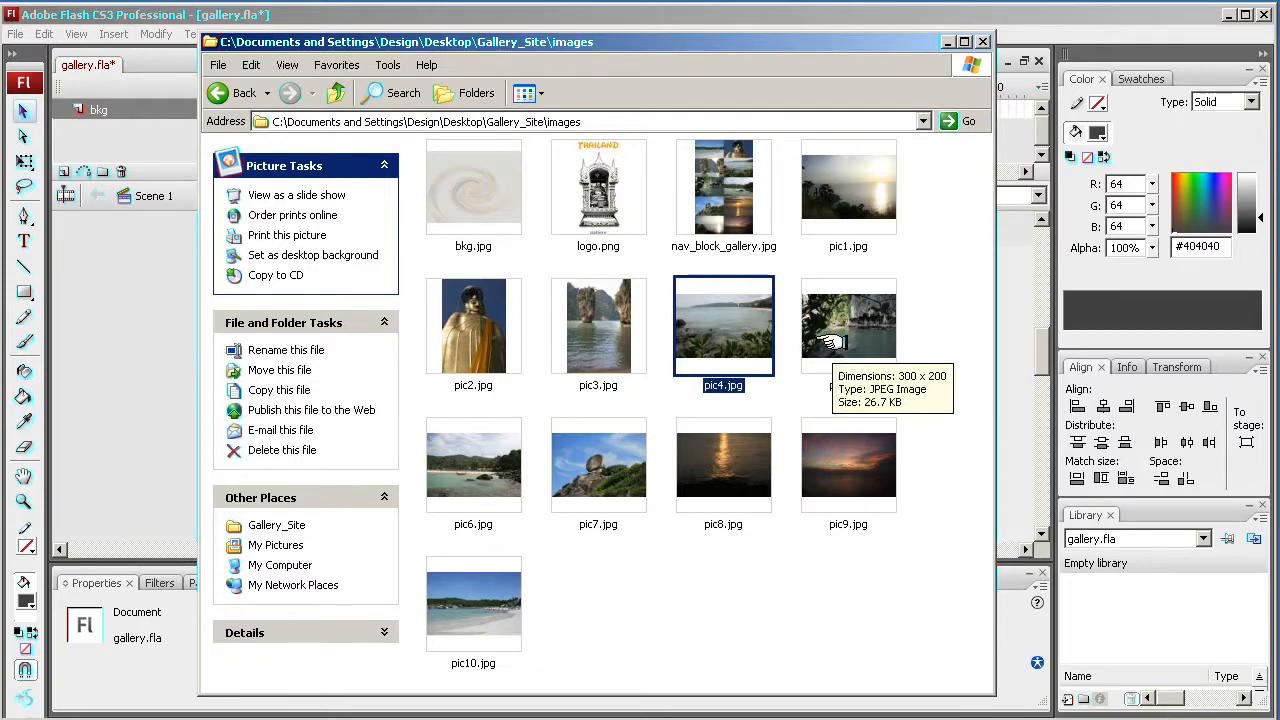
{"action": "left_click", "coordinate": [806, 398]}
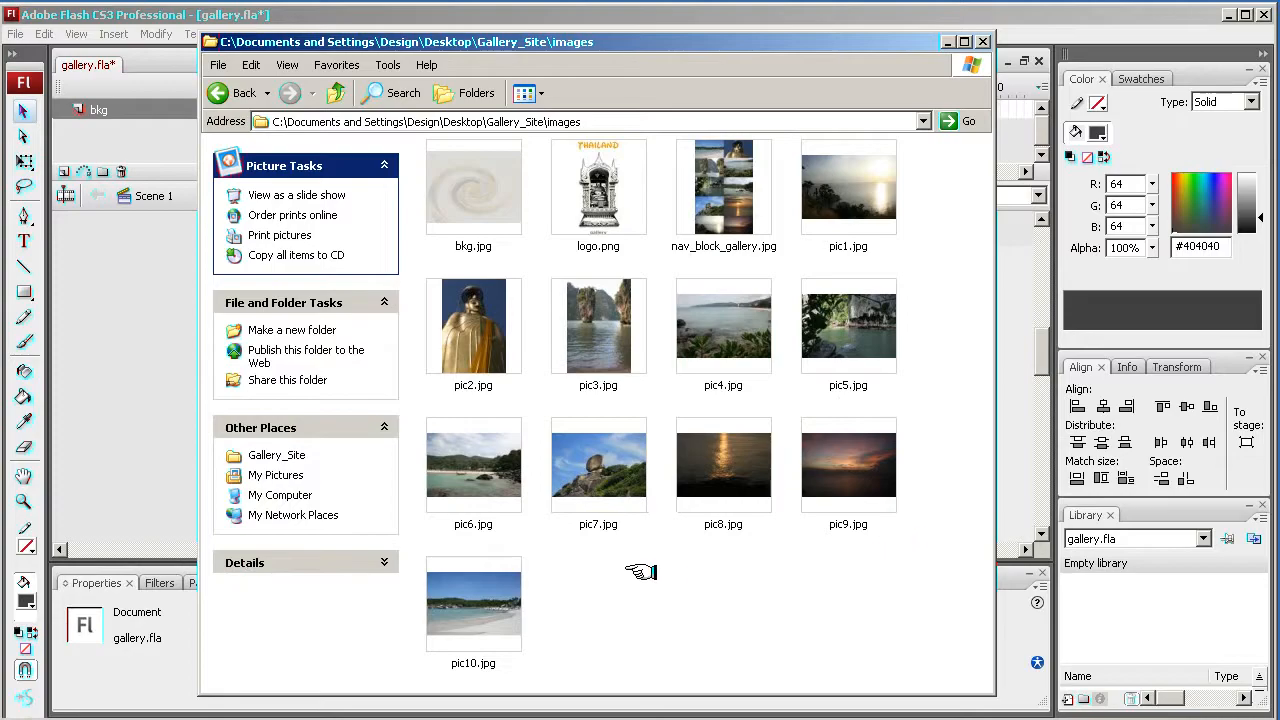
{"action": "left_click_drag", "start_coordinate": [907, 605], "coordinate": [588, 578]}
{"action": "left_click", "coordinate": [478, 606]}
{"action": "left_click", "coordinate": [470, 462]}
{"action": "left_click", "coordinate": [585, 474]}
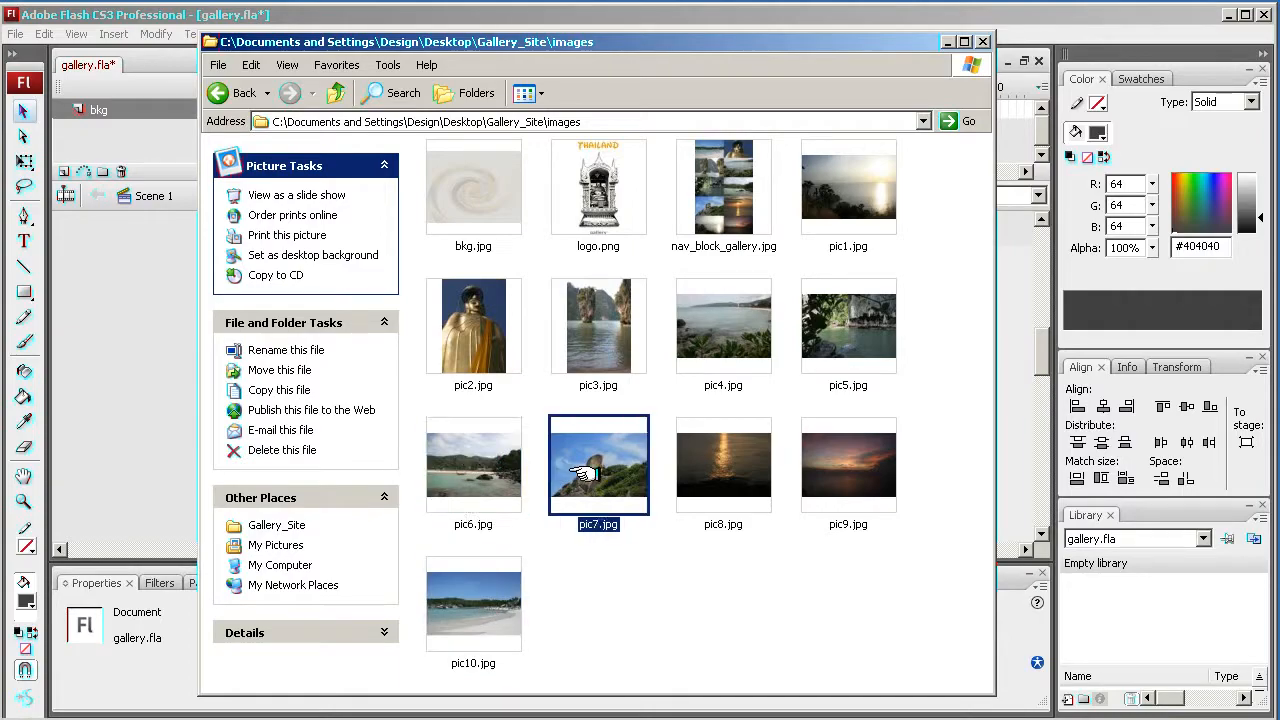
{"action": "left_click", "coordinate": [710, 476]}
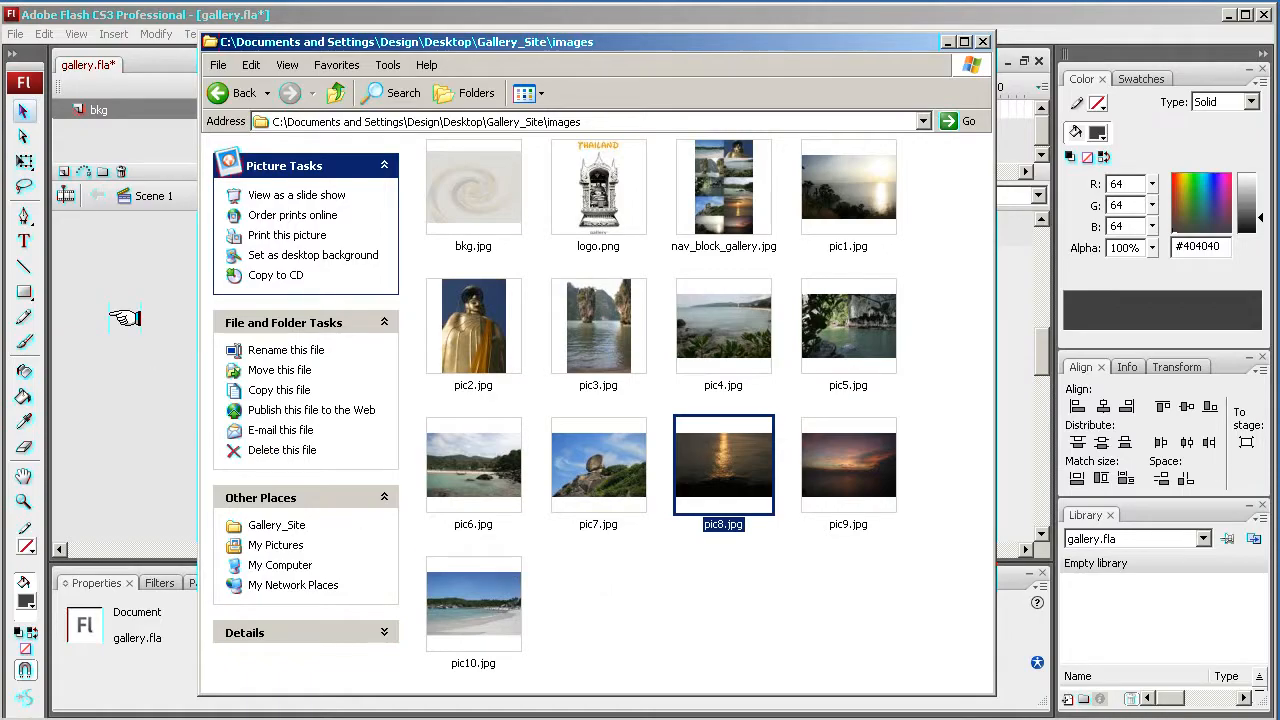
{"action": "left_click", "coordinate": [586, 588]}
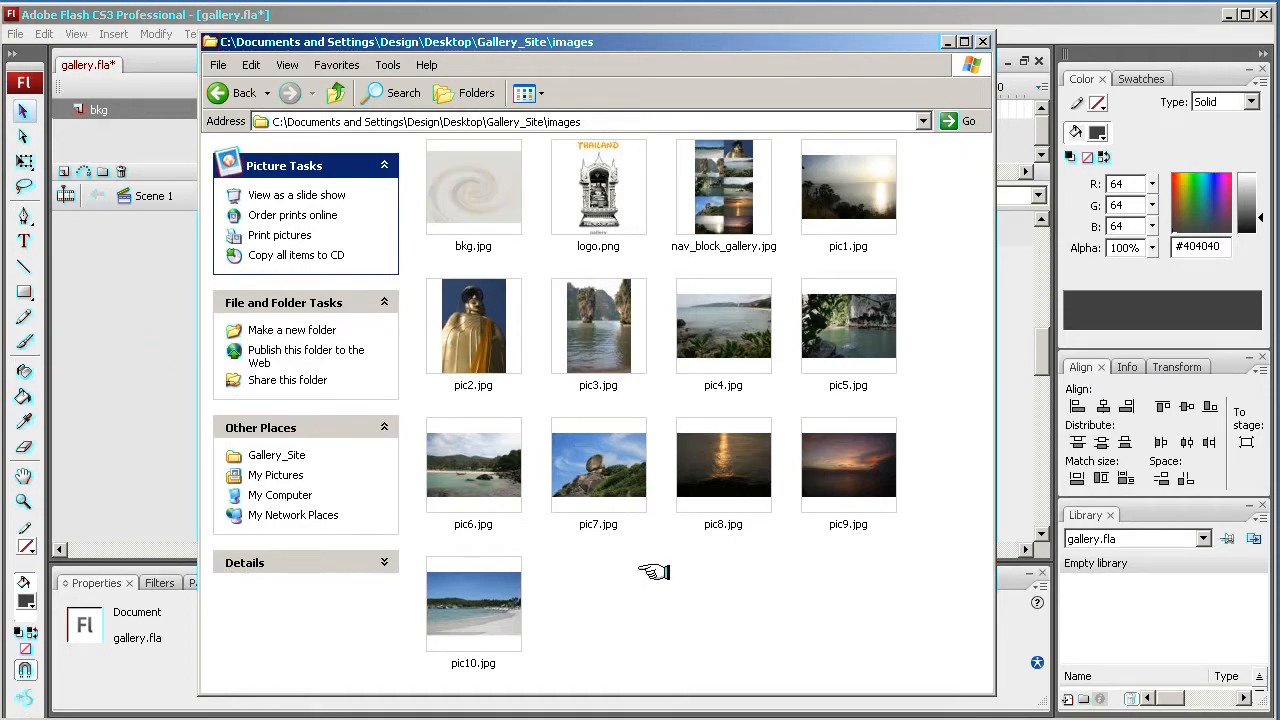
- Return to the Flash document, select frame 1 of the bkg layer, and import bkg.jpg to the stage
{"action": "left_click", "coordinate": [127, 296]}
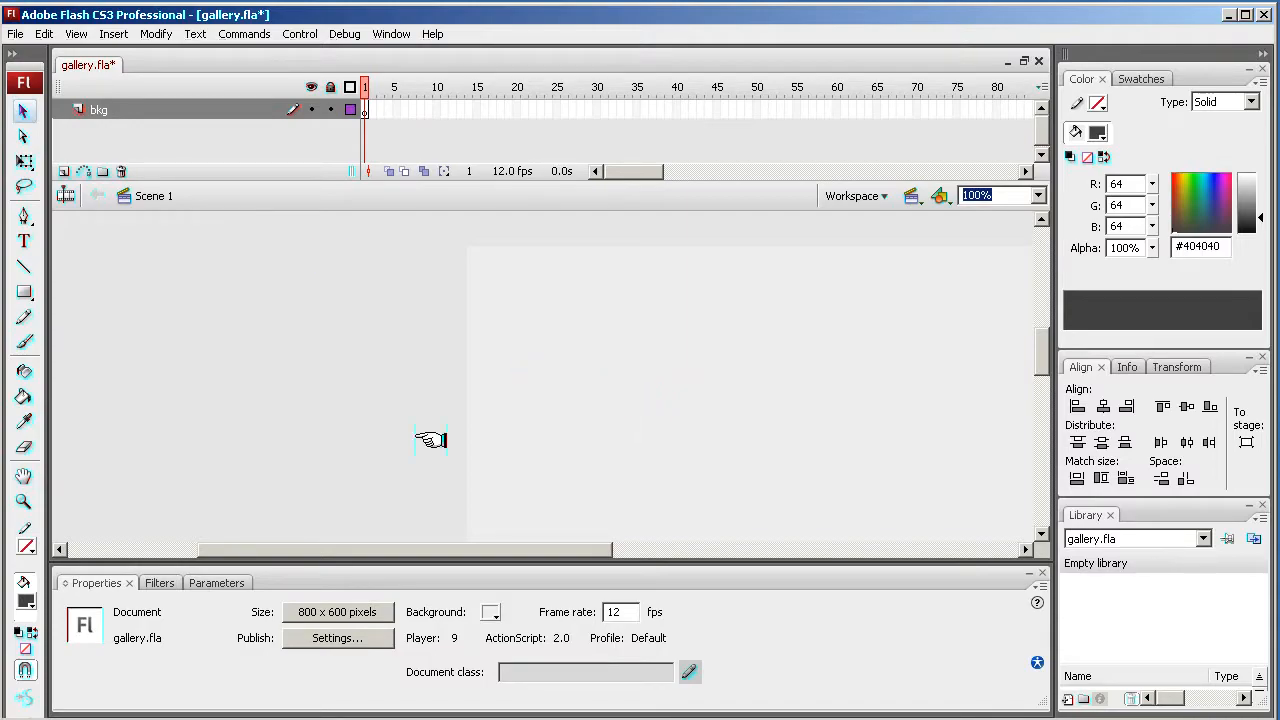
{"action": "left_click_drag", "start_coordinate": [505, 545], "coordinate": [634, 545]}
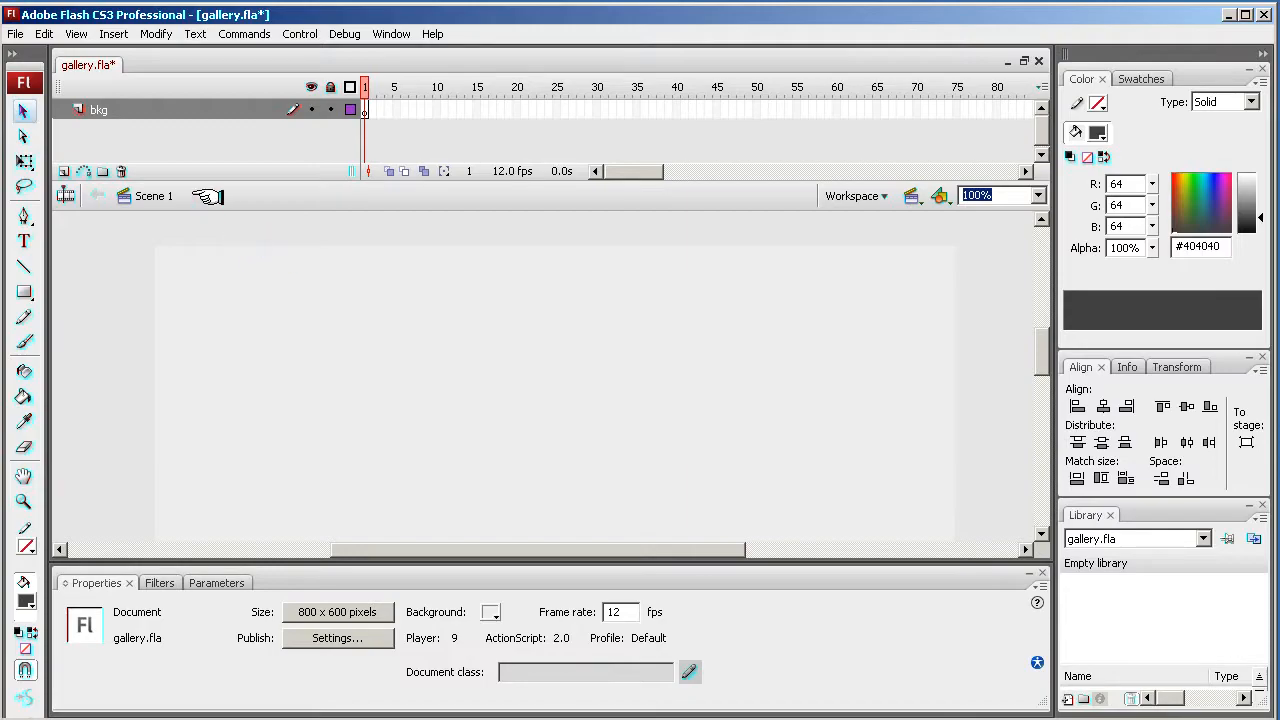
{"action": "left_click", "coordinate": [92, 108]}
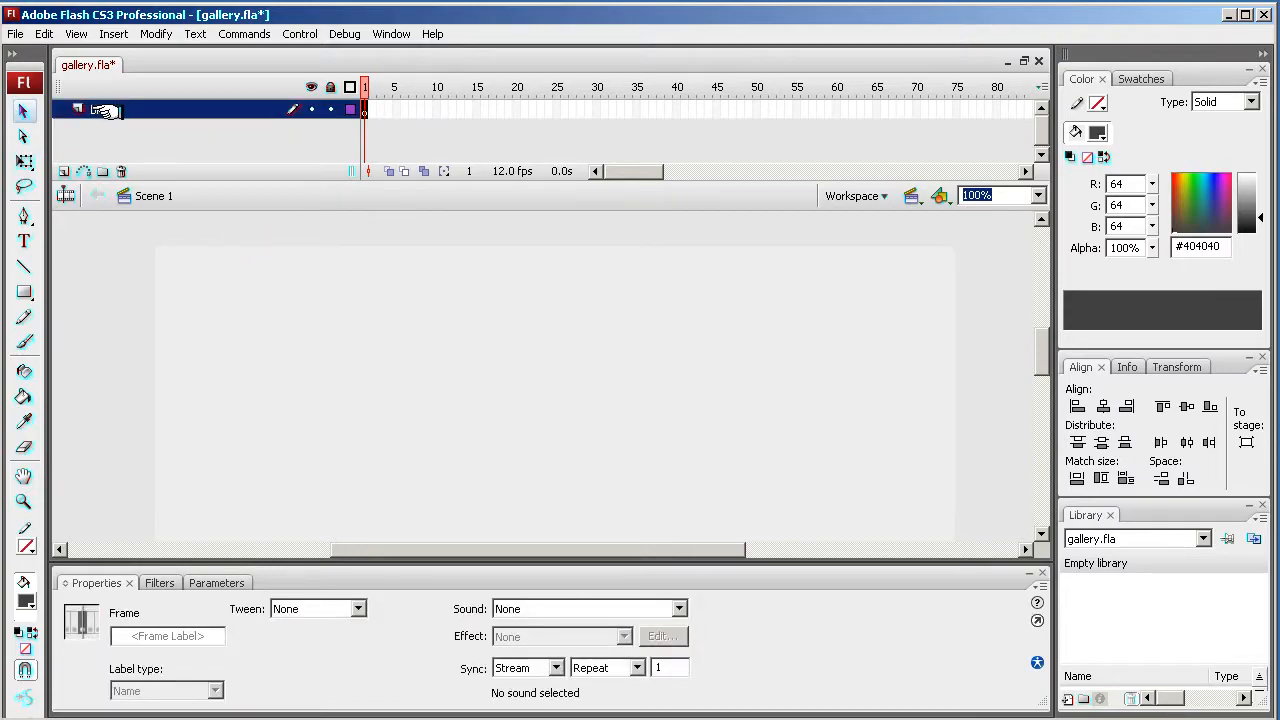
{"action": "double_click", "coordinate": [104, 110]}
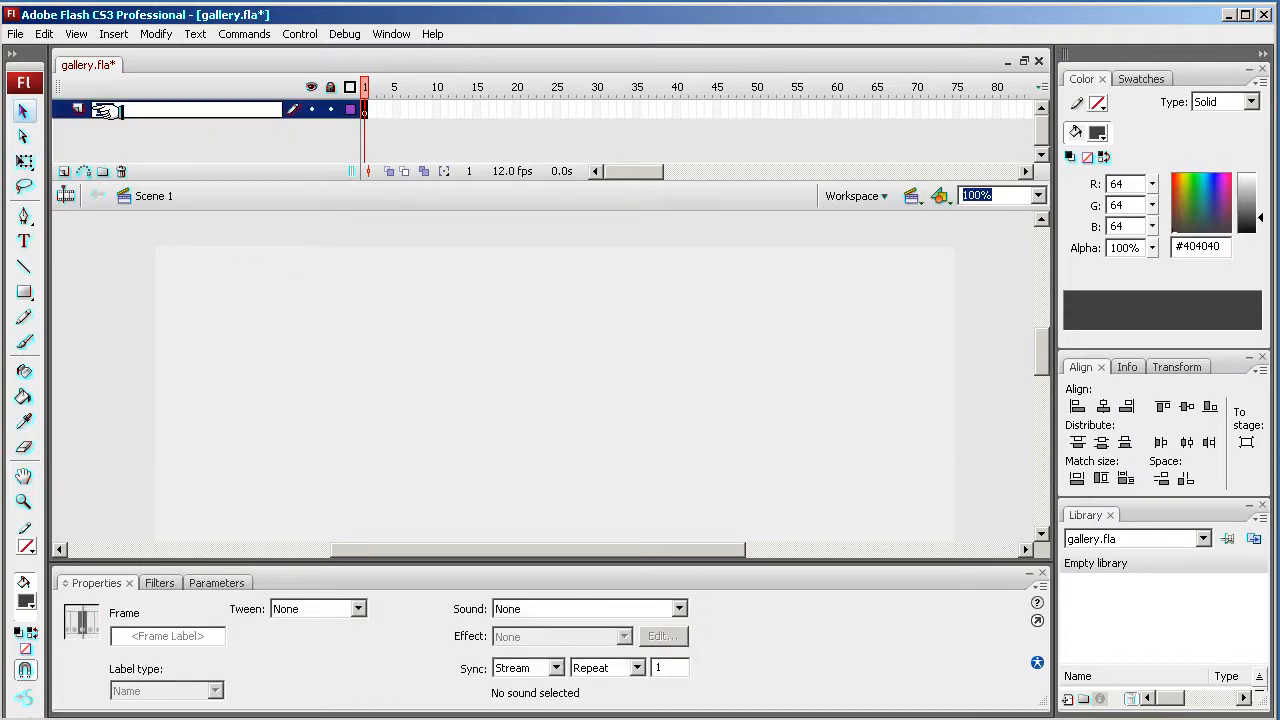
{"action": "left_click", "coordinate": [363, 110]}
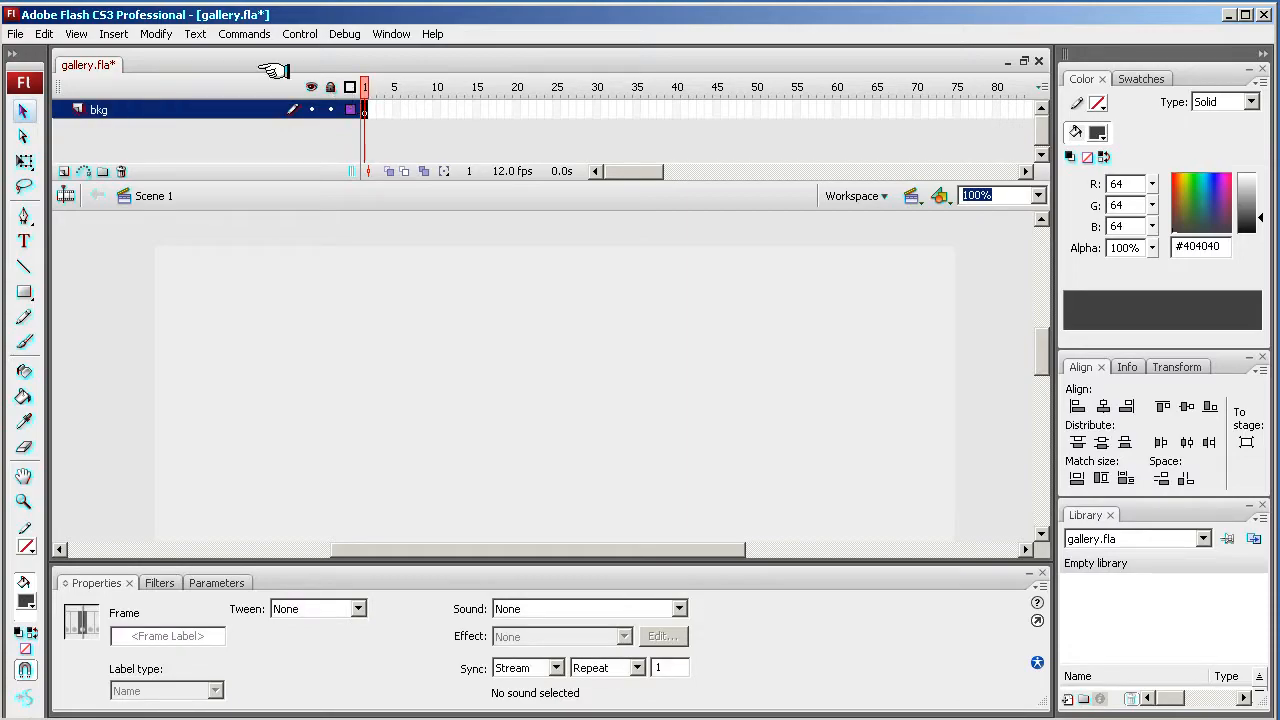
{"action": "left_click", "coordinate": [20, 34]}
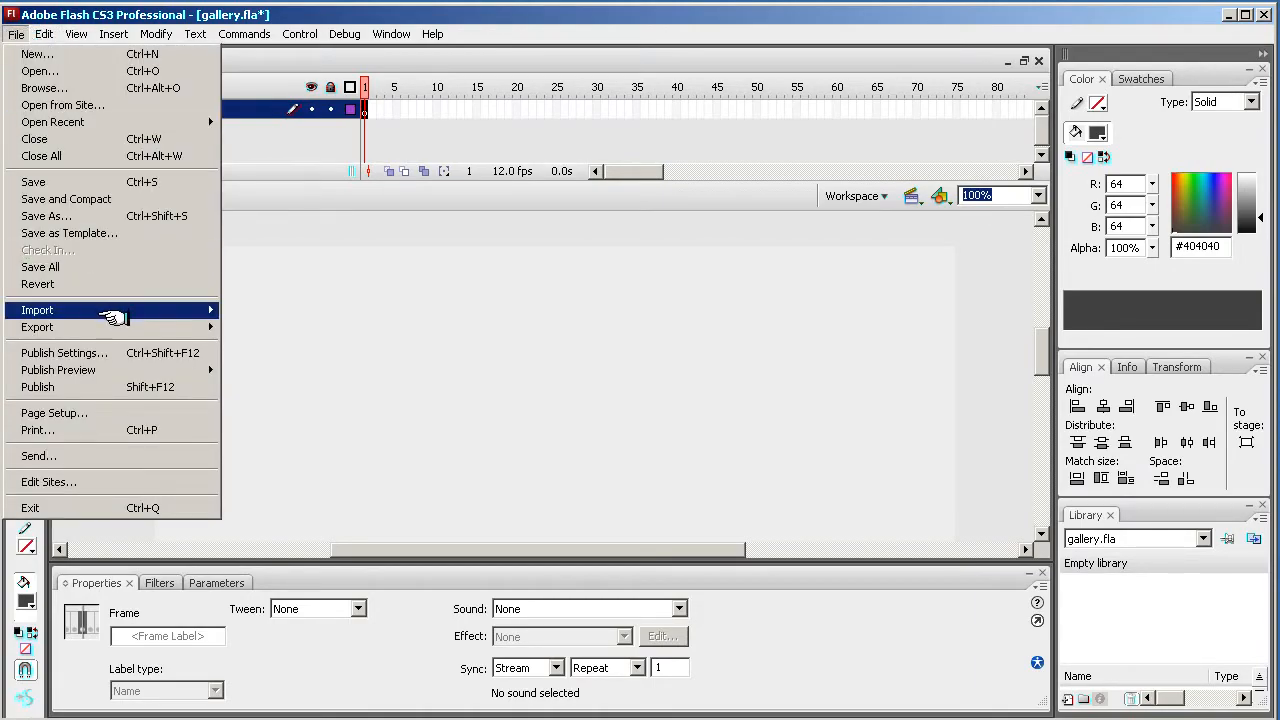
{"action": "mouse_move", "coordinate": [110, 312]}
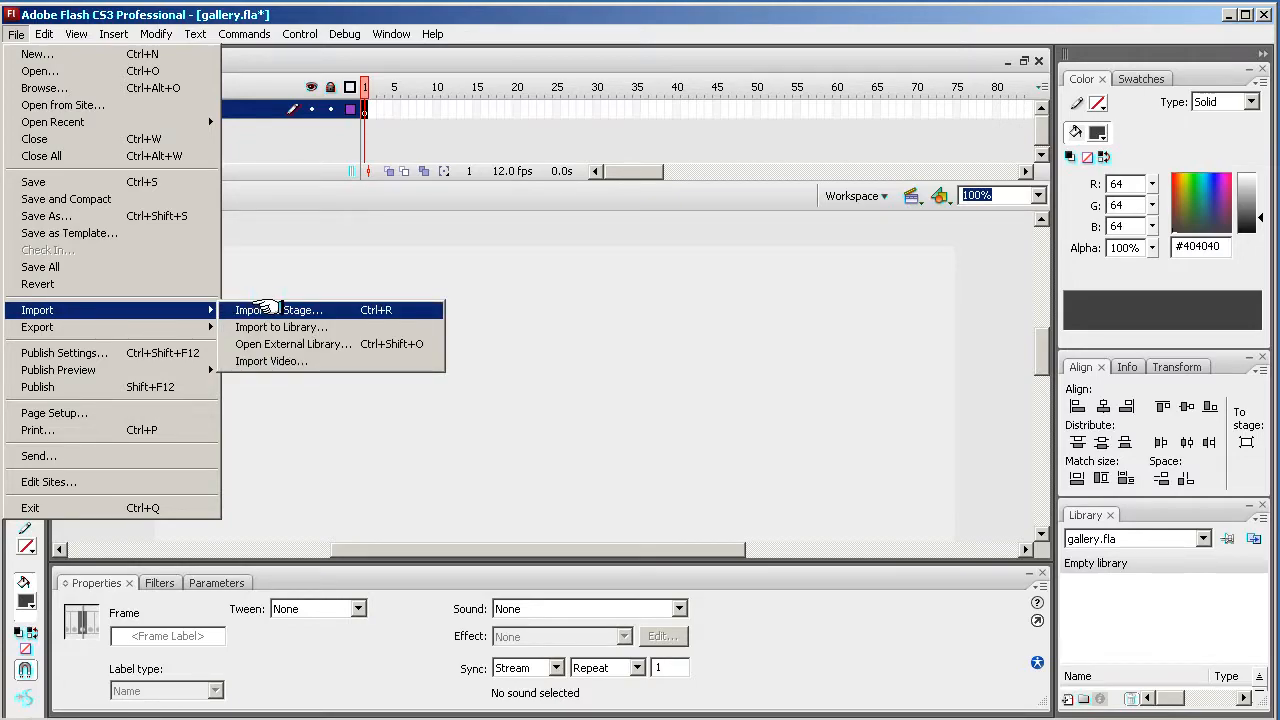
{"action": "left_click", "coordinate": [270, 309]}
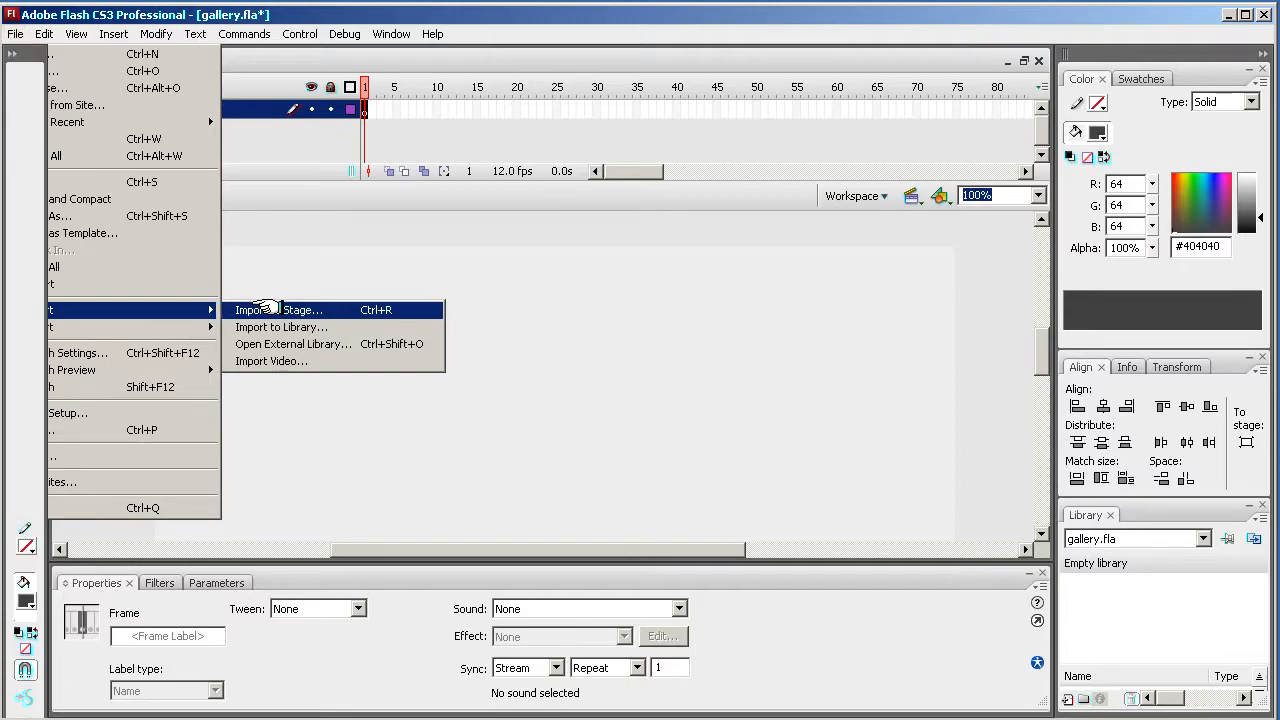
{"action": "left_click", "coordinate": [142, 114]}
{"action": "left_click", "coordinate": [516, 406]}
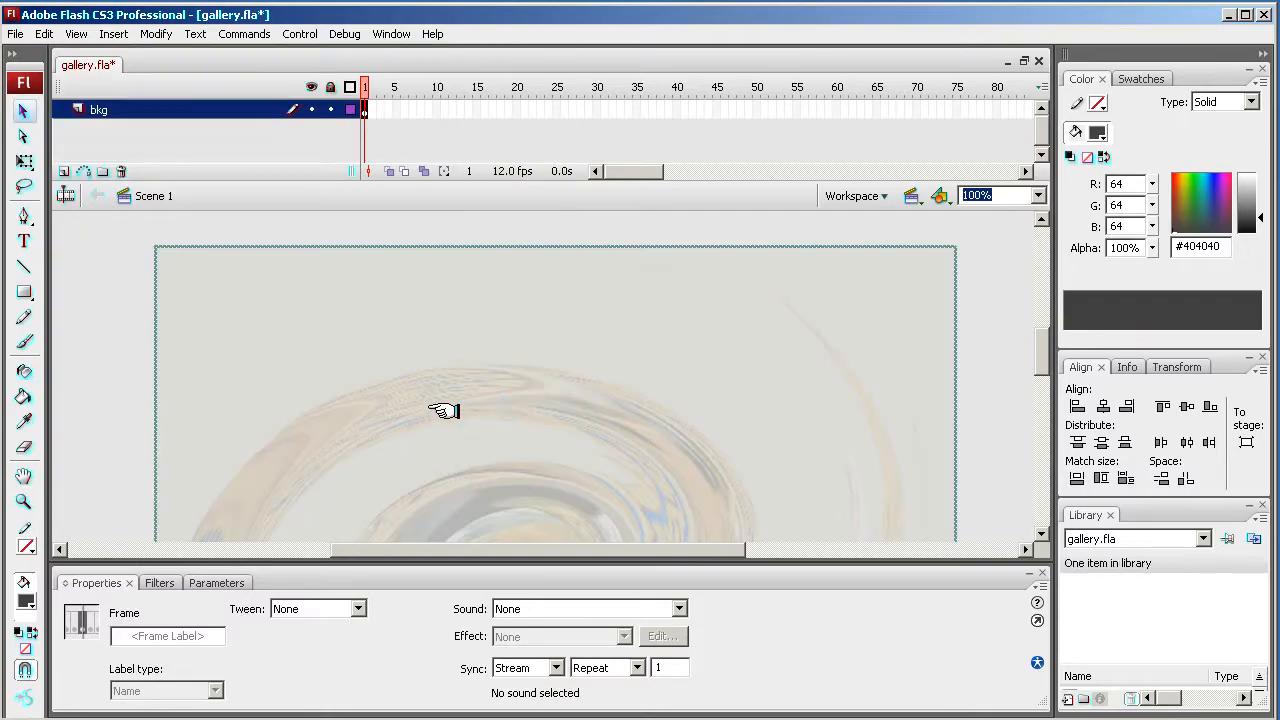
- Position the imported background bitmap at X 0 and Y 0
{"action": "left_click", "coordinate": [351, 357]}
{"action": "left_click_drag", "start_coordinate": [265, 321], "coordinate": [557, 393]}
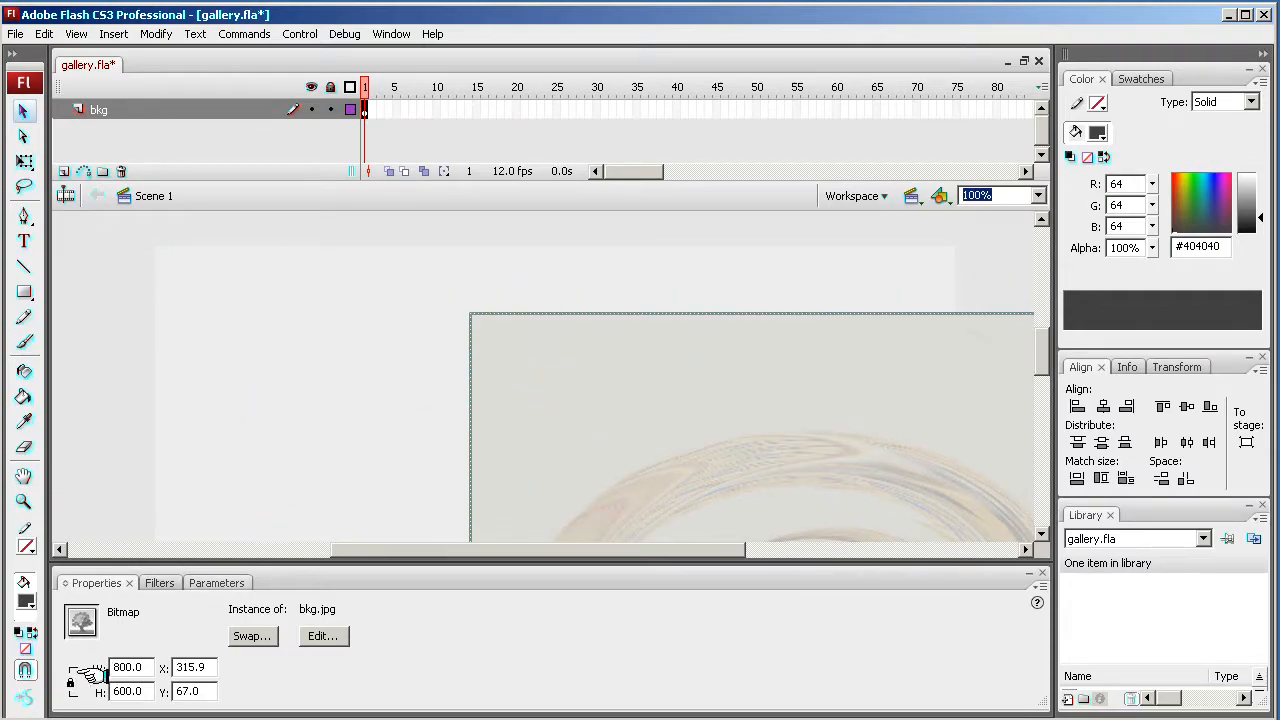
{"action": "left_click_drag", "start_coordinate": [205, 666], "coordinate": [160, 690]}
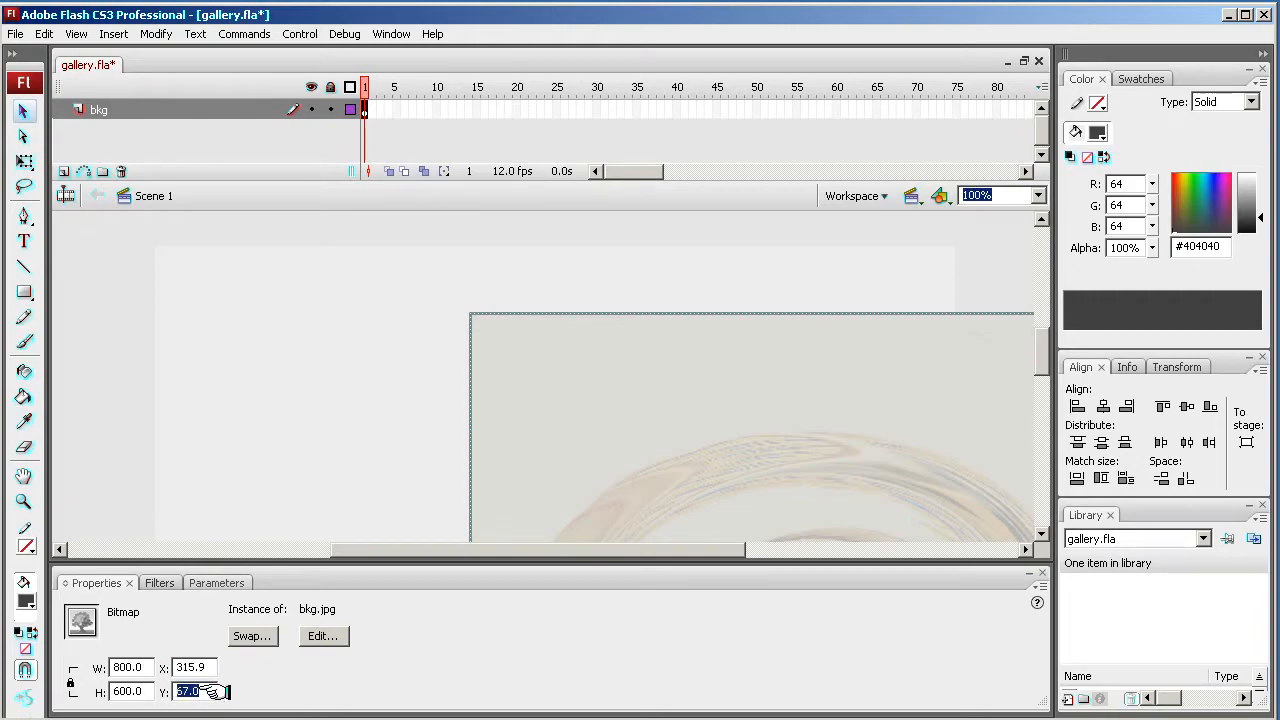
{"action": "type", "text": "0"}
{"action": "left_click_drag", "start_coordinate": [205, 666], "coordinate": [176, 667]}
{"action": "type", "text": "0"}
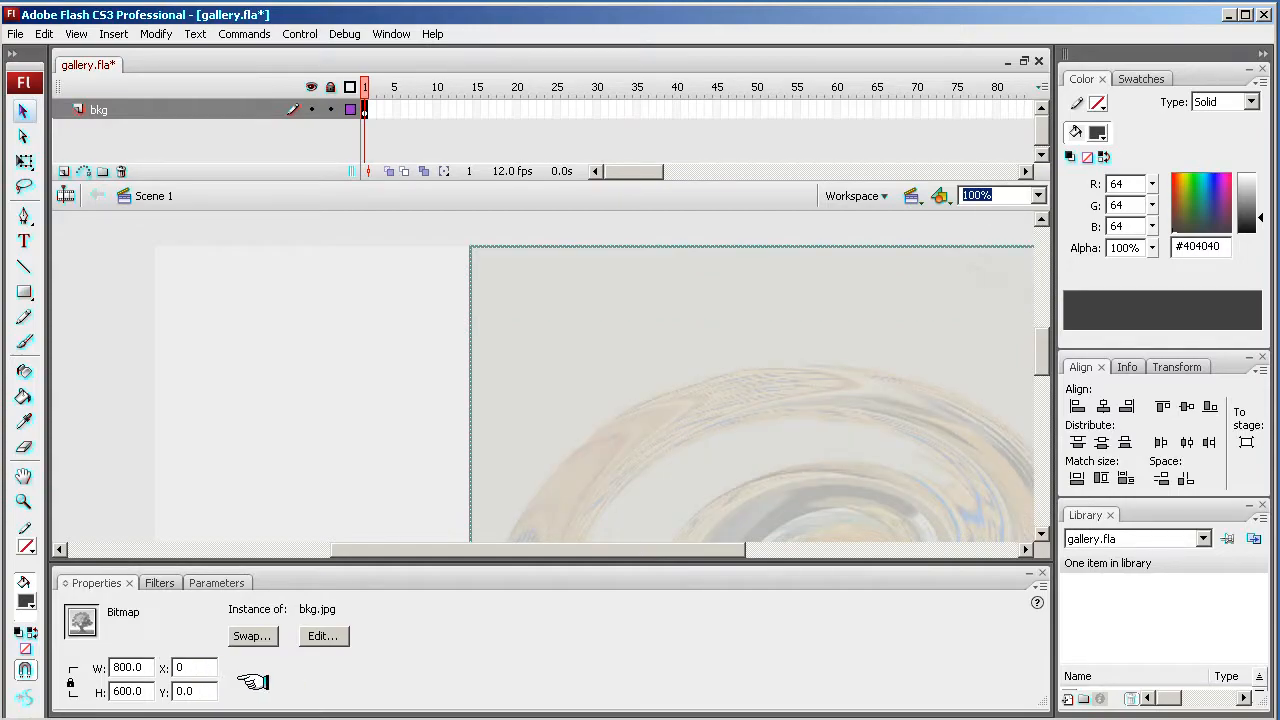
{"action": "key", "text": "Return"}
- Move the background bitmap on the stage to about X 105, Y 10
{"action": "left_click", "coordinate": [128, 388]}
{"action": "left_click", "coordinate": [391, 386]}
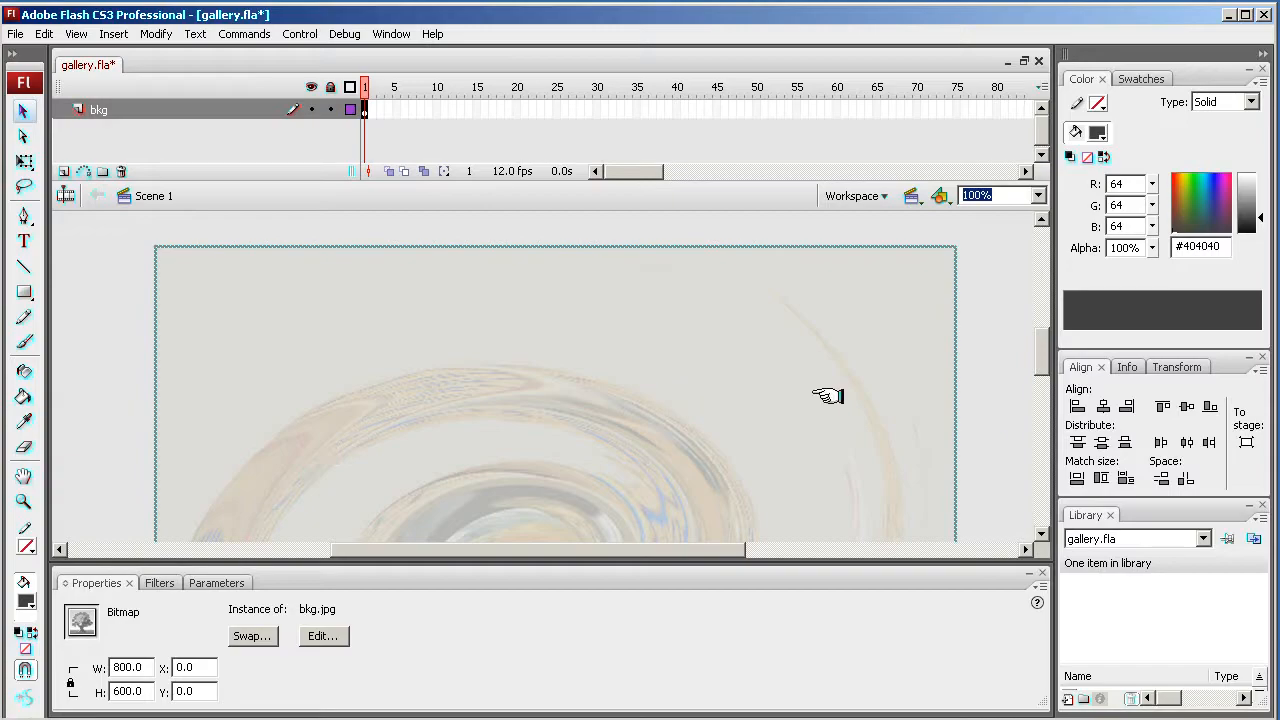
{"action": "left_click", "coordinate": [976, 413]}
{"action": "mouse_move", "coordinate": [1036, 343]}
{"action": "left_mouse_down"}
{"action": "mouse_move", "coordinate": [1040, 369]}
{"action": "mouse_move", "coordinate": [1040, 331]}
{"action": "left_mouse_up"}
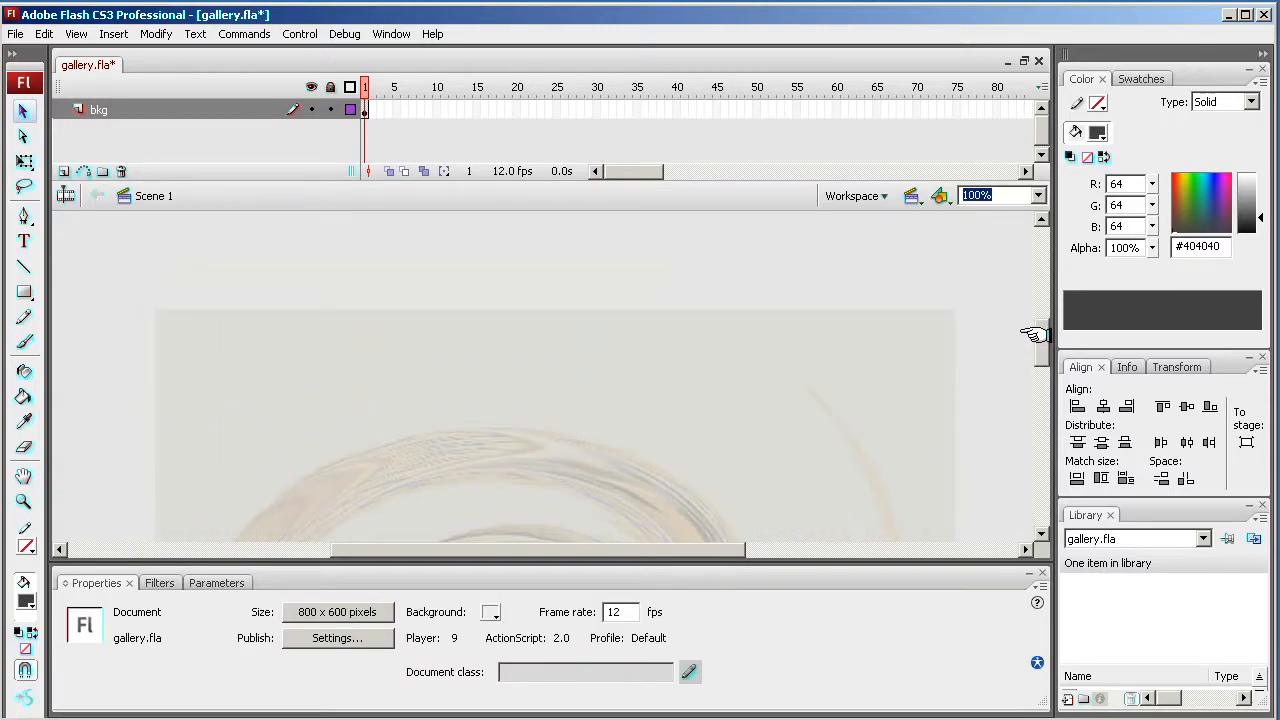
{"action": "left_click", "coordinate": [339, 393]}
{"action": "left_click_drag", "start_coordinate": [266, 394], "coordinate": [357, 397]}
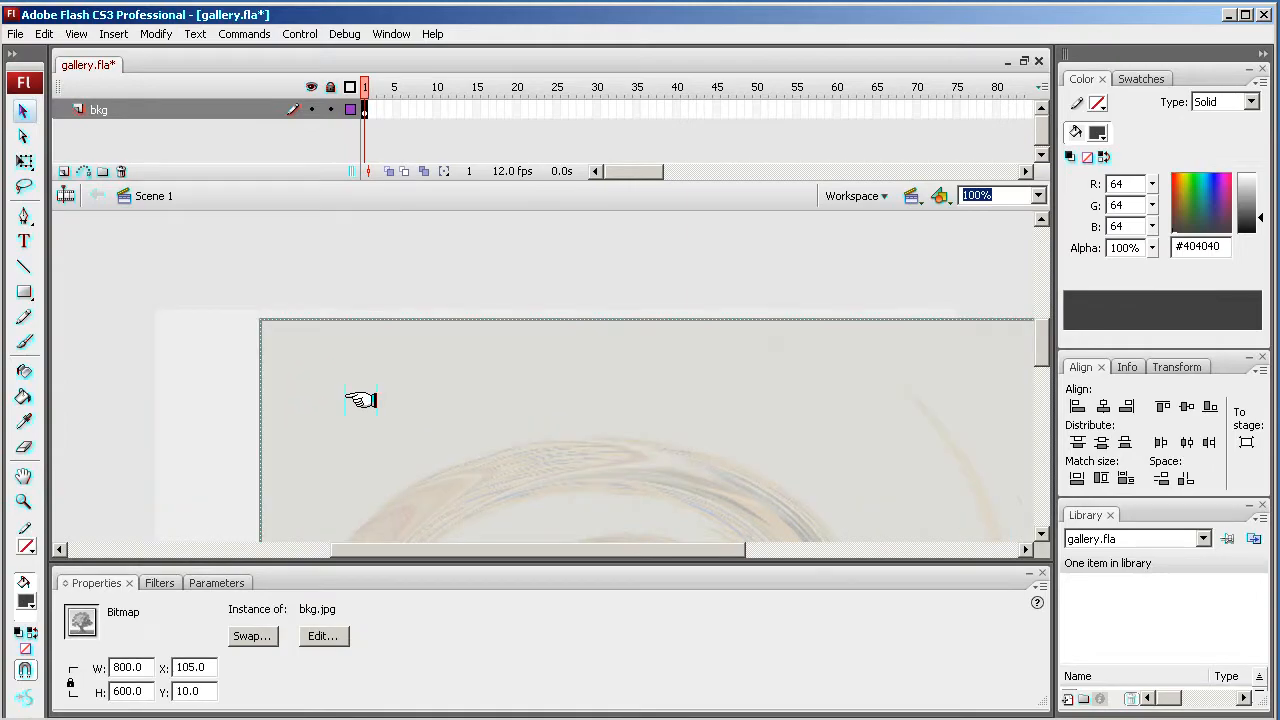
- Set the document's background colour by sampling a colour from the stage
{"action": "left_click", "coordinate": [200, 378]}
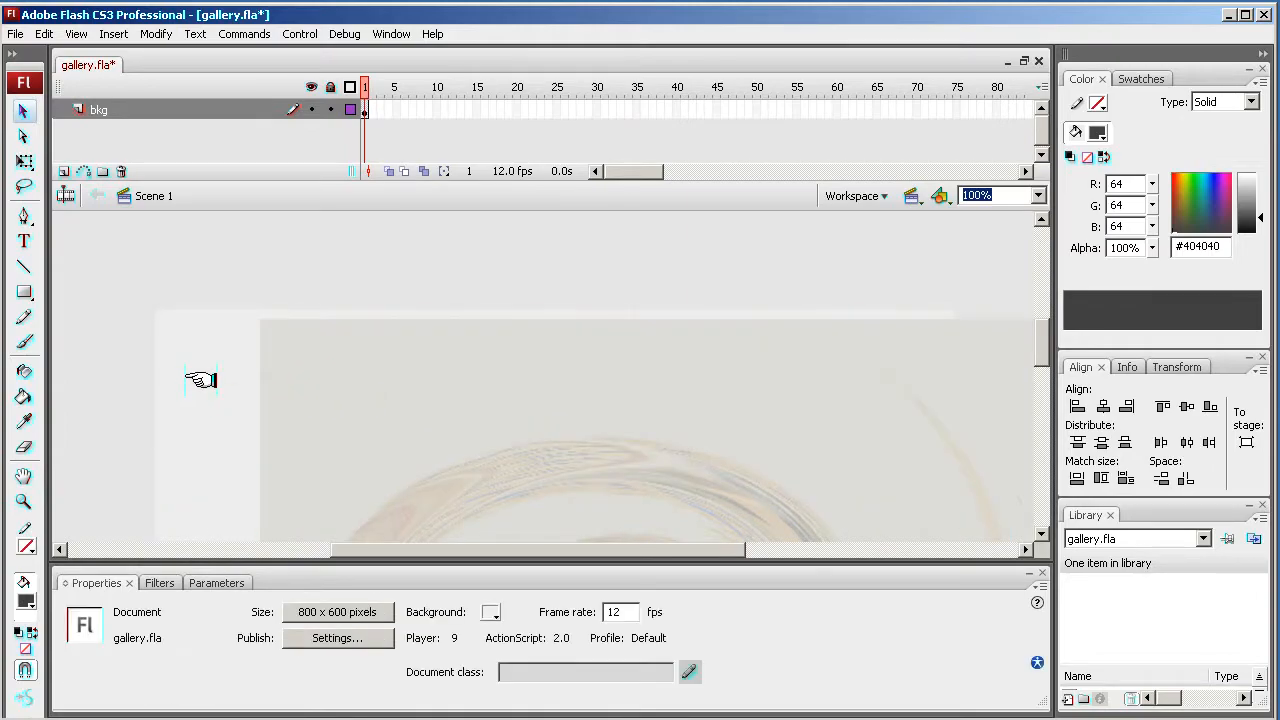
{"action": "left_click", "coordinate": [496, 615]}
{"action": "left_click", "coordinate": [365, 396]}
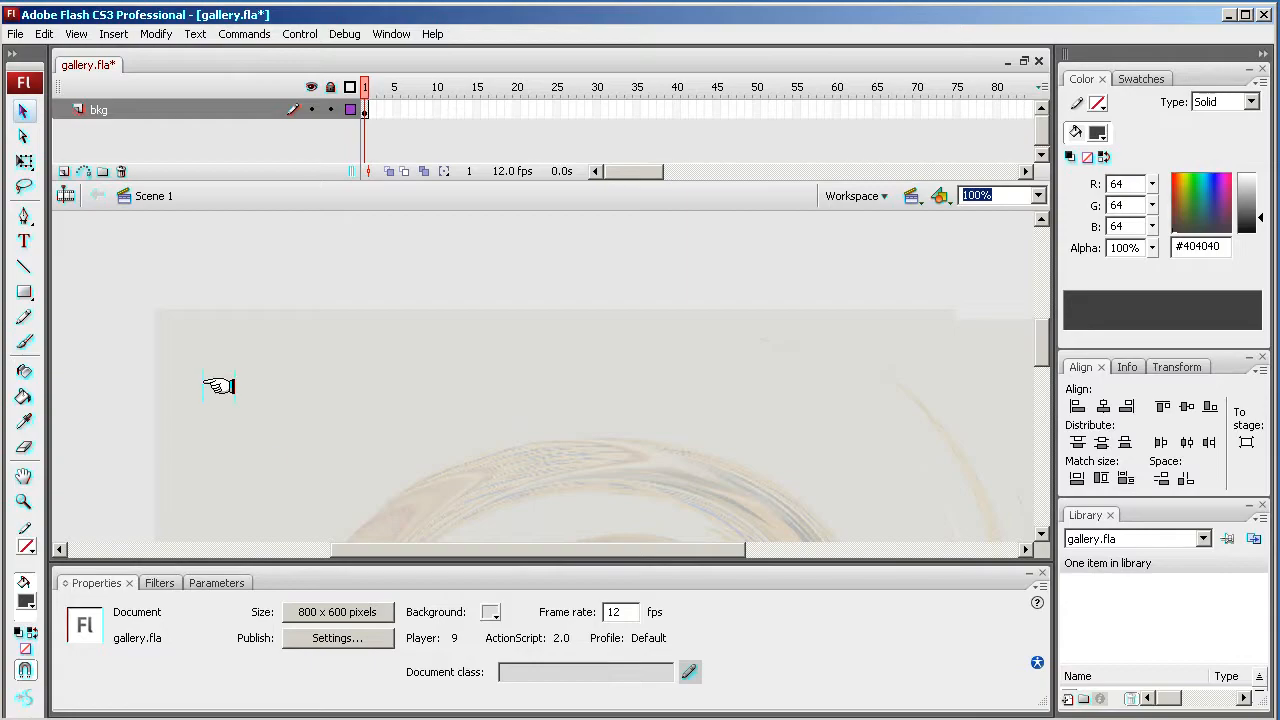
- Reset the background bitmap's position to X 0 and Y 0
{"action": "left_click", "coordinate": [449, 413]}
{"action": "left_click_drag", "start_coordinate": [206, 666], "coordinate": [178, 691]}
{"action": "type", "text": "0"}
{"action": "type", "text": "0"}
{"action": "key", "text": "Return"}
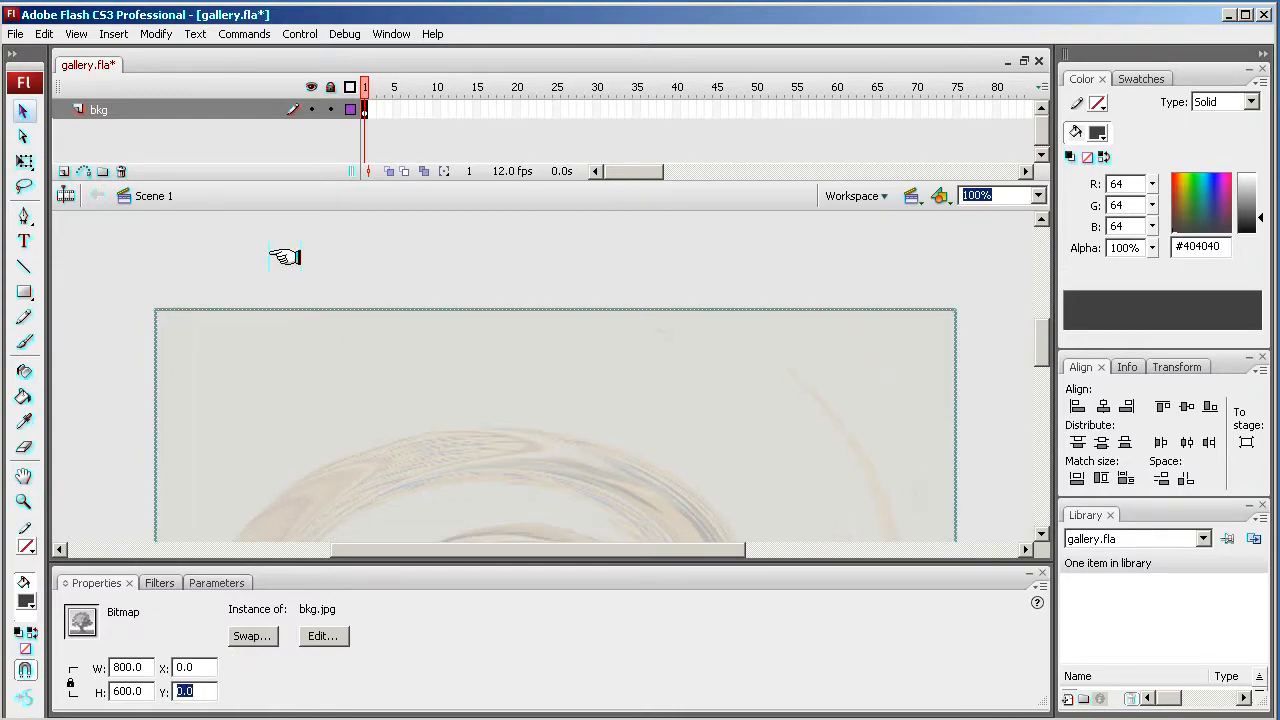
{"action": "left_click", "coordinate": [286, 257]}
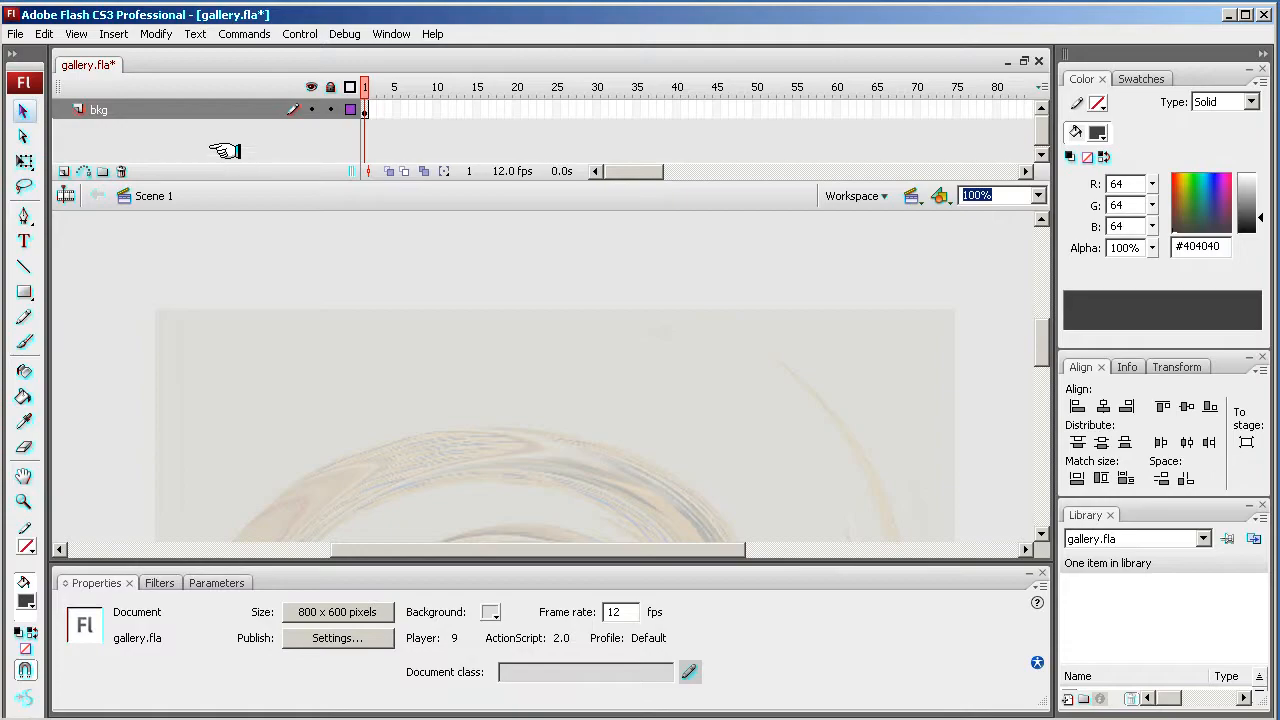
{"action": "left_click", "coordinate": [64, 171]}
{"action": "double_click", "coordinate": [118, 109]}
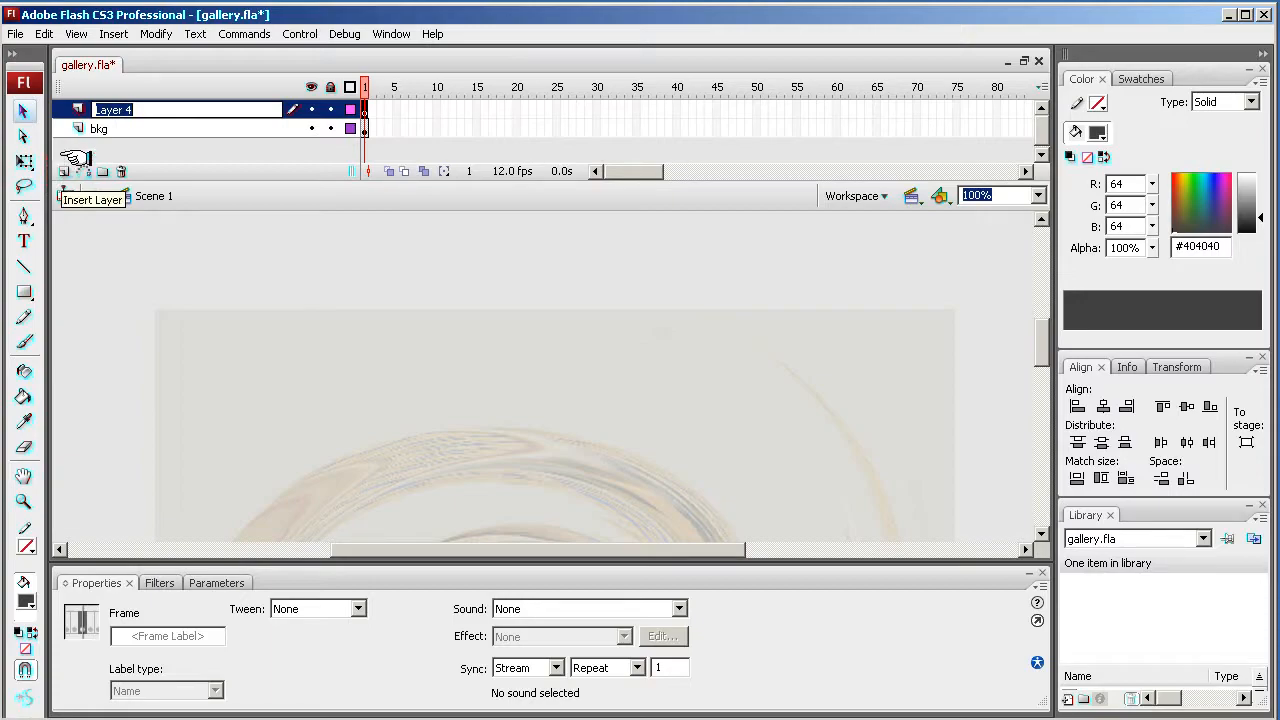
{"action": "key", "text": "Return"}
{"action": "left_click", "coordinate": [118, 172]}
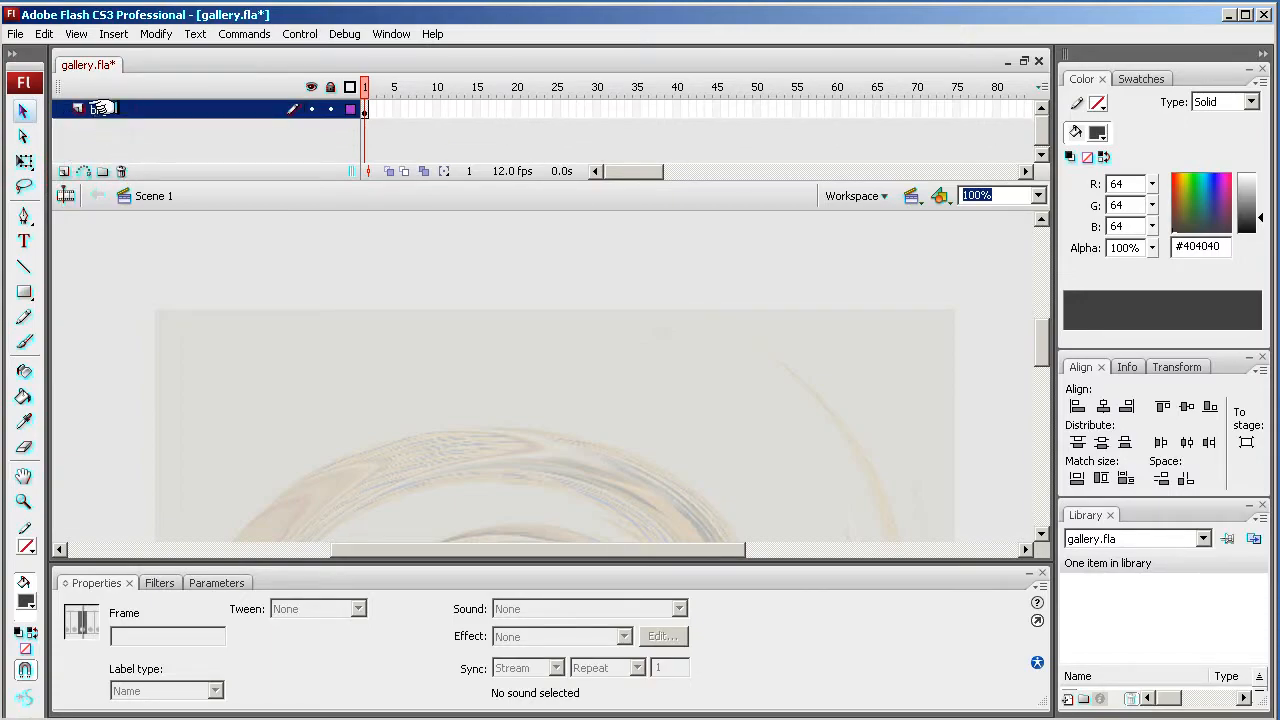
- Insert a new layer above bkg and rename it logo
{"action": "left_click", "coordinate": [112, 33]}
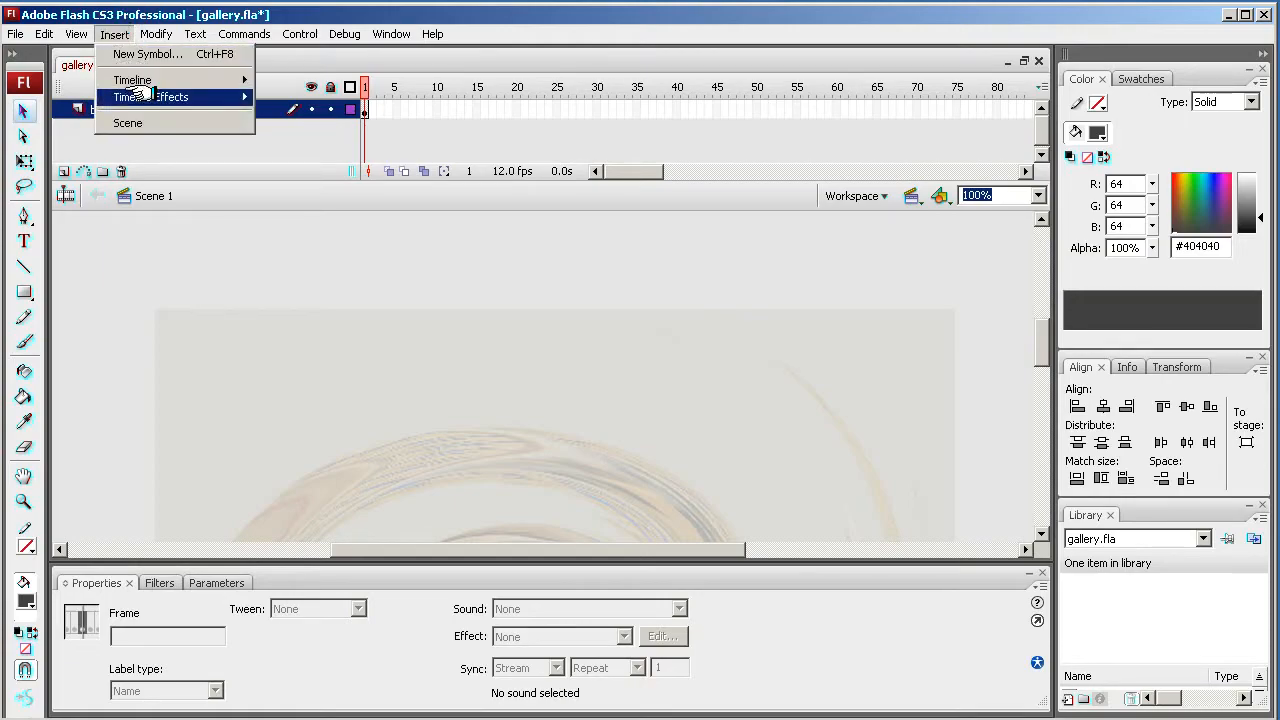
{"action": "mouse_move", "coordinate": [140, 80]}
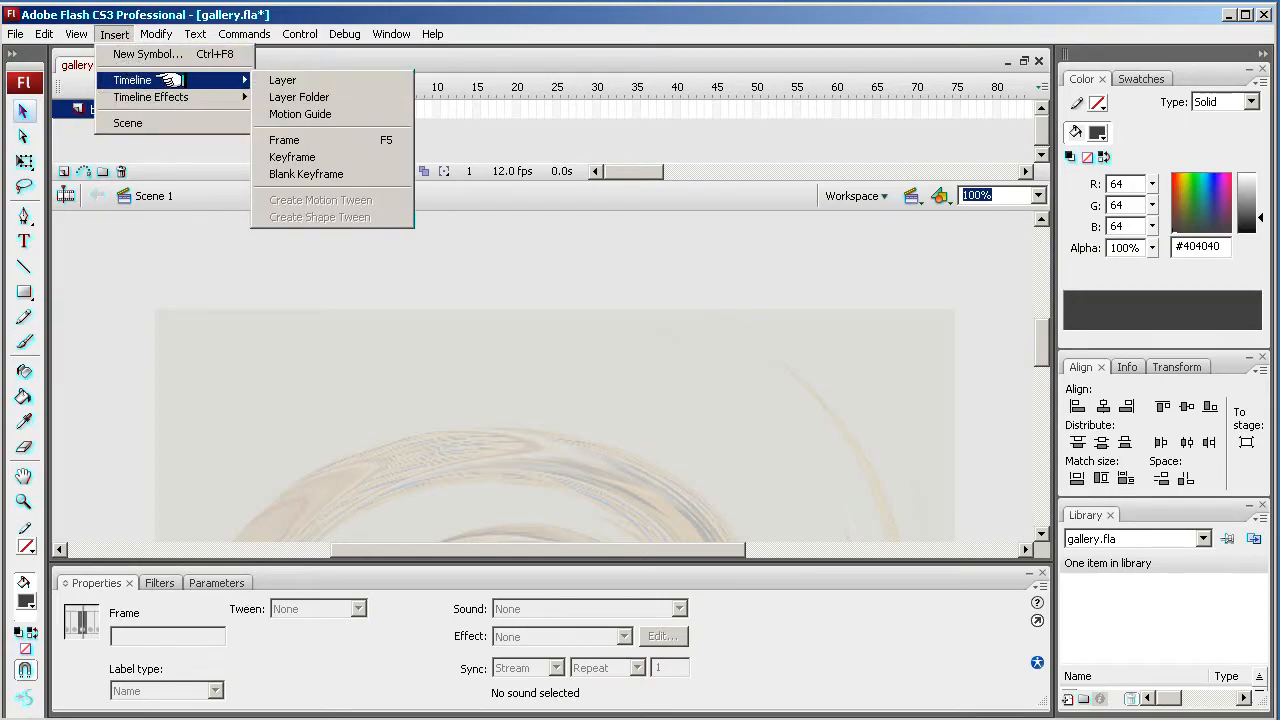
{"action": "left_click", "coordinate": [283, 80]}
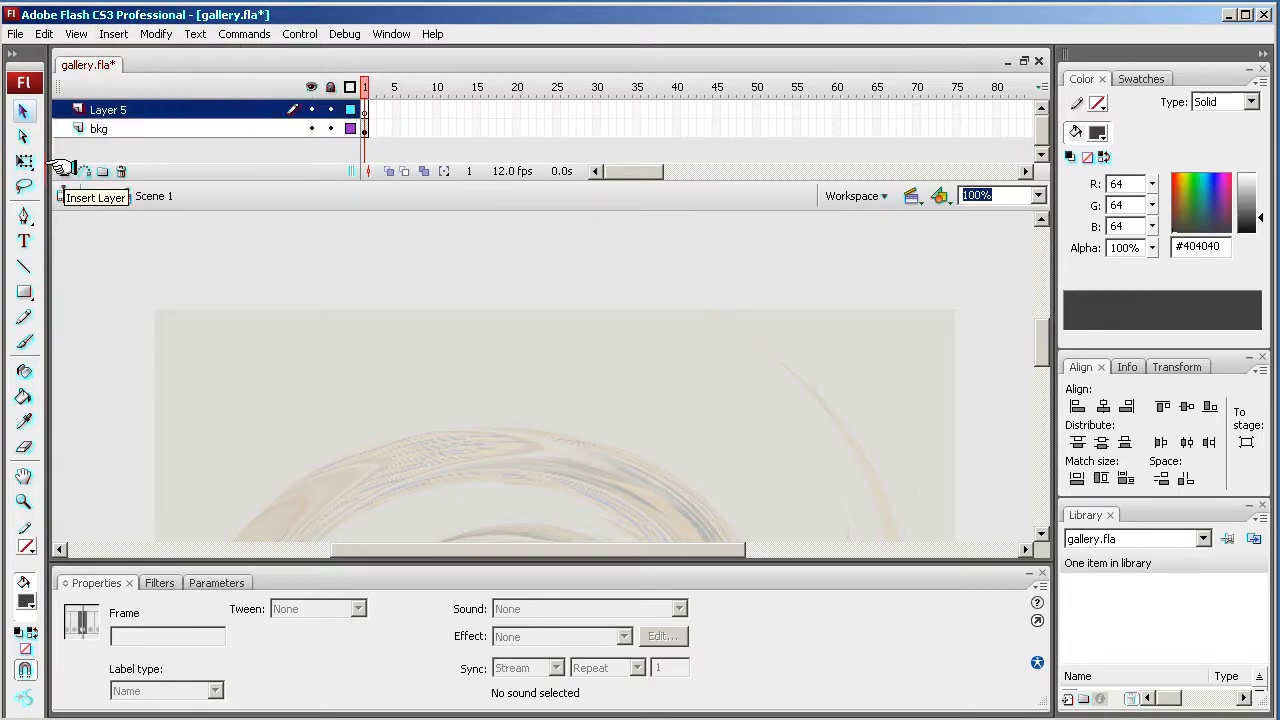
{"action": "double_click", "coordinate": [200, 109]}
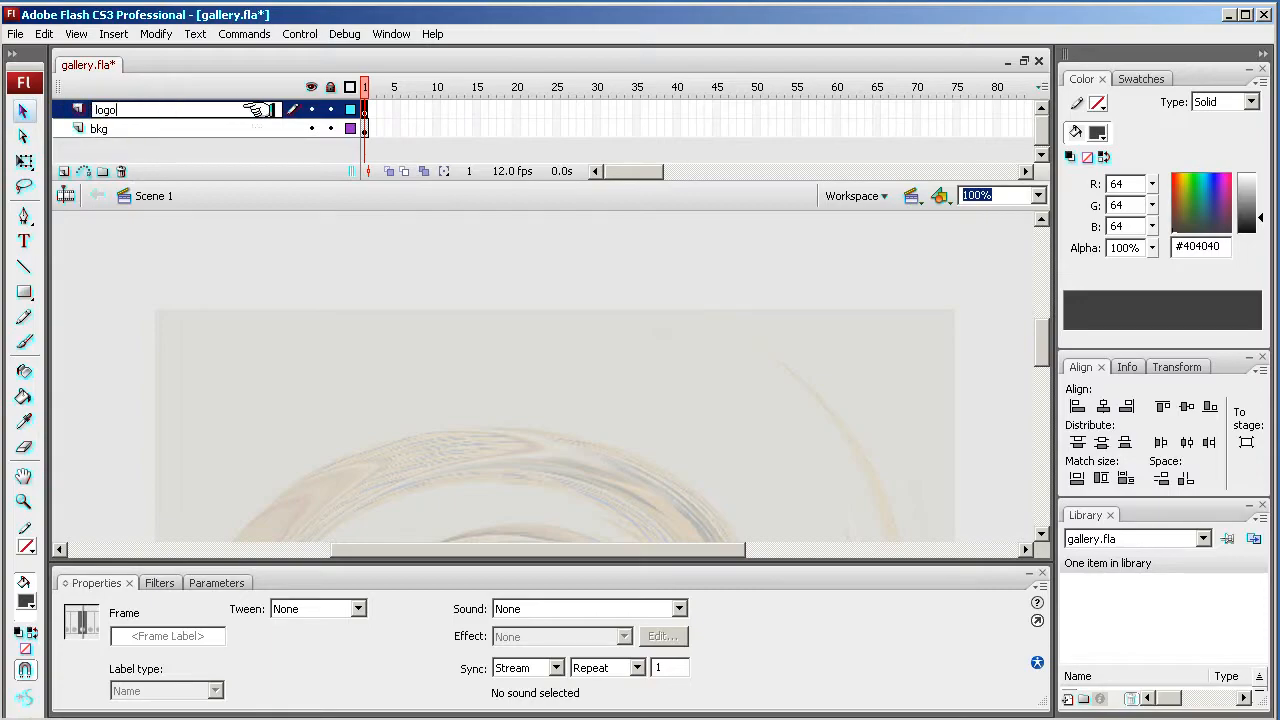
- Import logo.png from the images folder onto the stage in the logo layer
{"action": "left_click", "coordinate": [16, 33]}
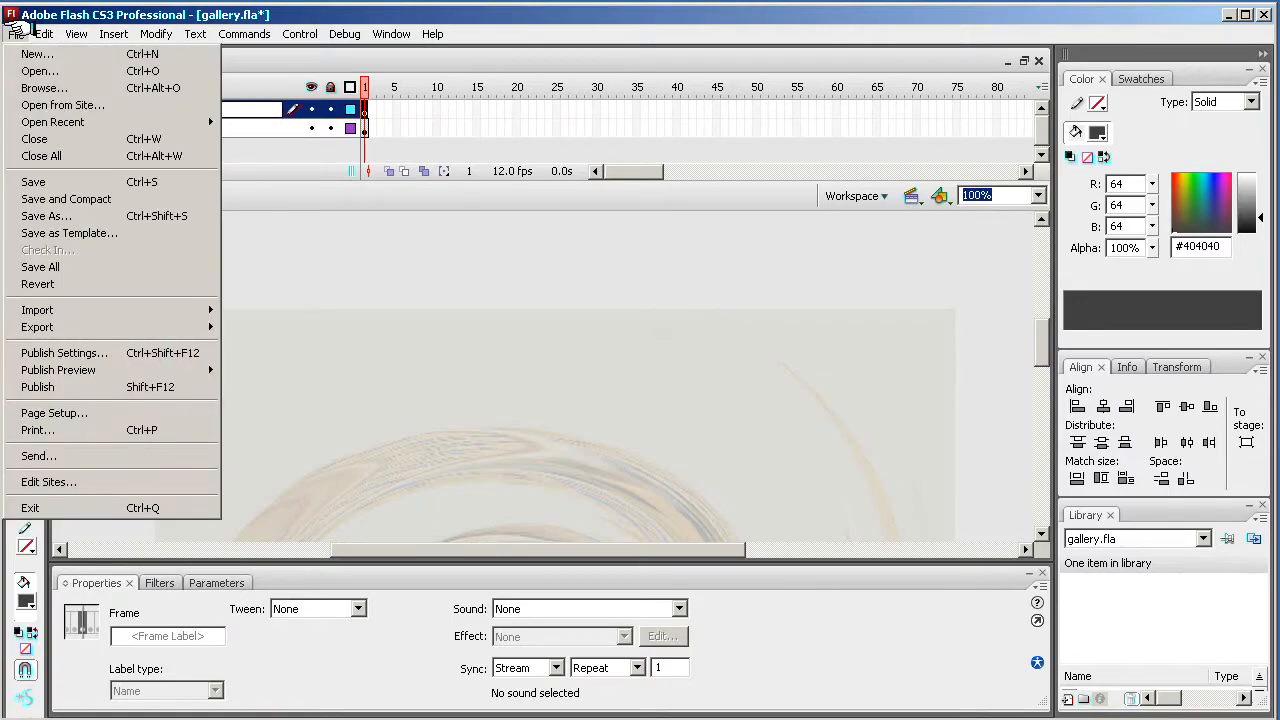
{"action": "mouse_move", "coordinate": [98, 309]}
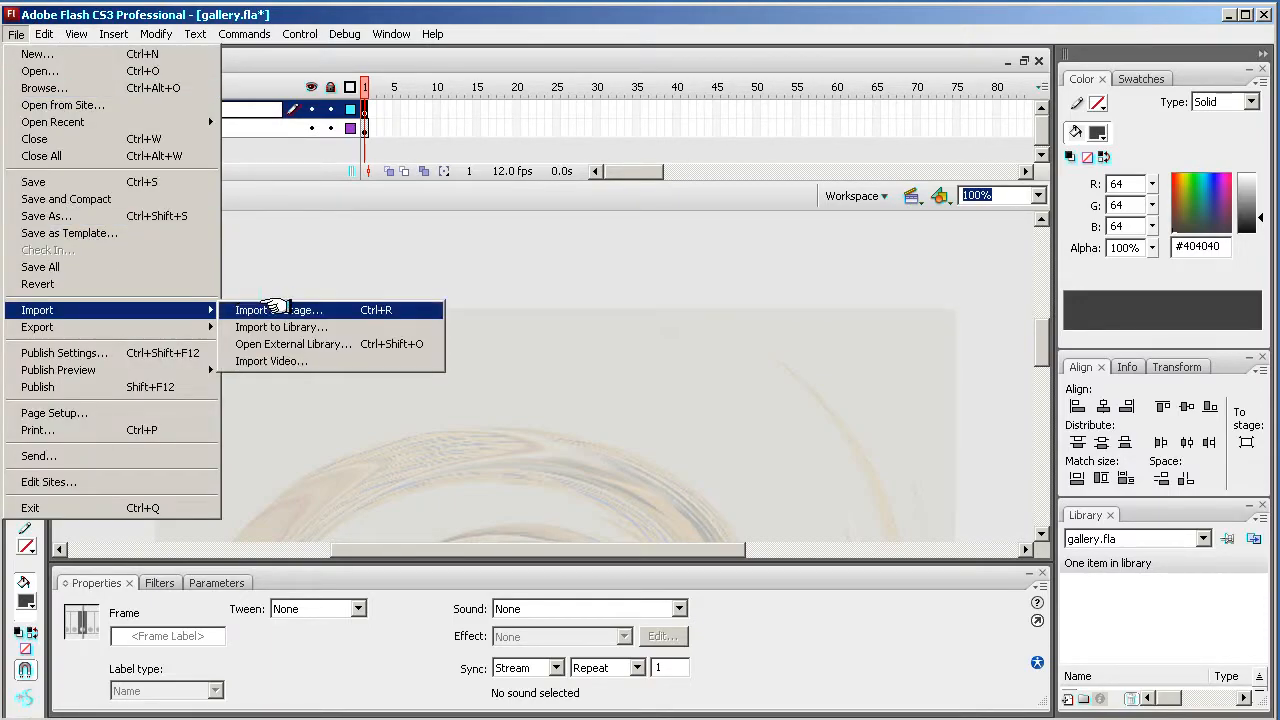
{"action": "left_click", "coordinate": [275, 309]}
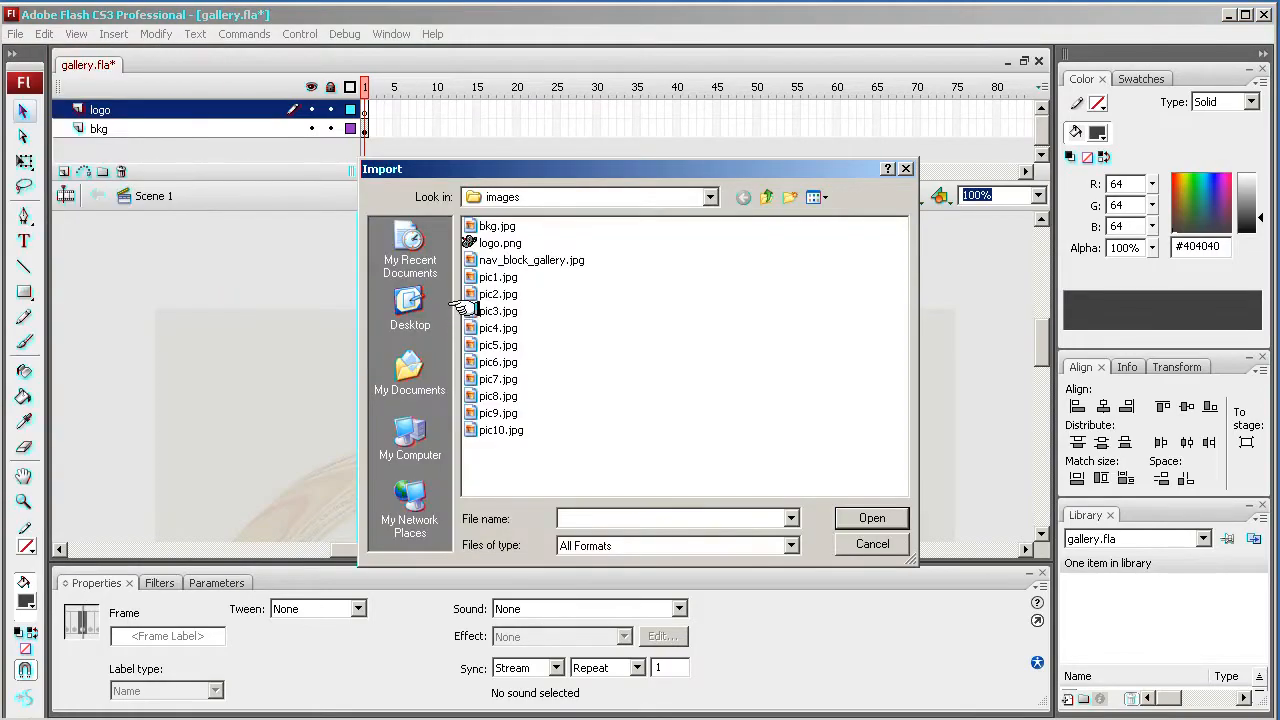
{"action": "double_click", "coordinate": [488, 242]}
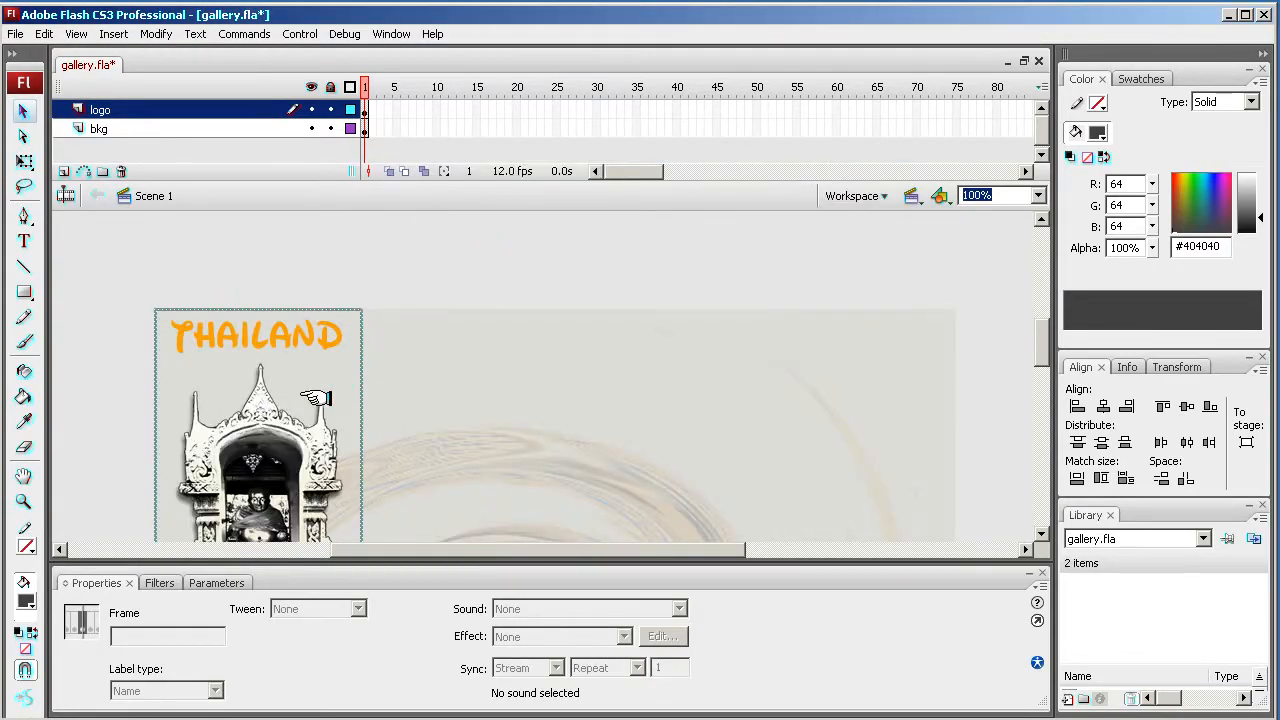
{"action": "left_click_drag", "start_coordinate": [320, 420], "coordinate": [351, 430]}
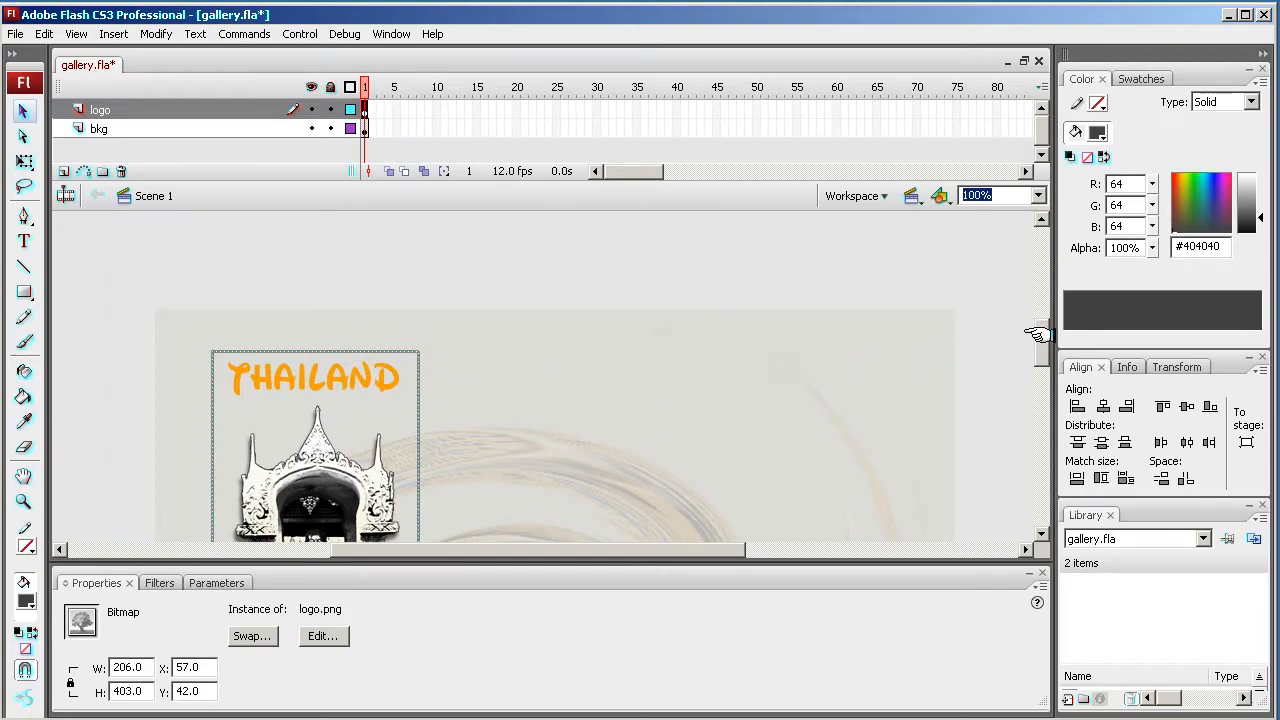
- Move the logo bitmap to the middle of the stage at about X 297, Y 98.5
{"action": "type", "text": "50"}
{"action": "key", "text": "Return"}
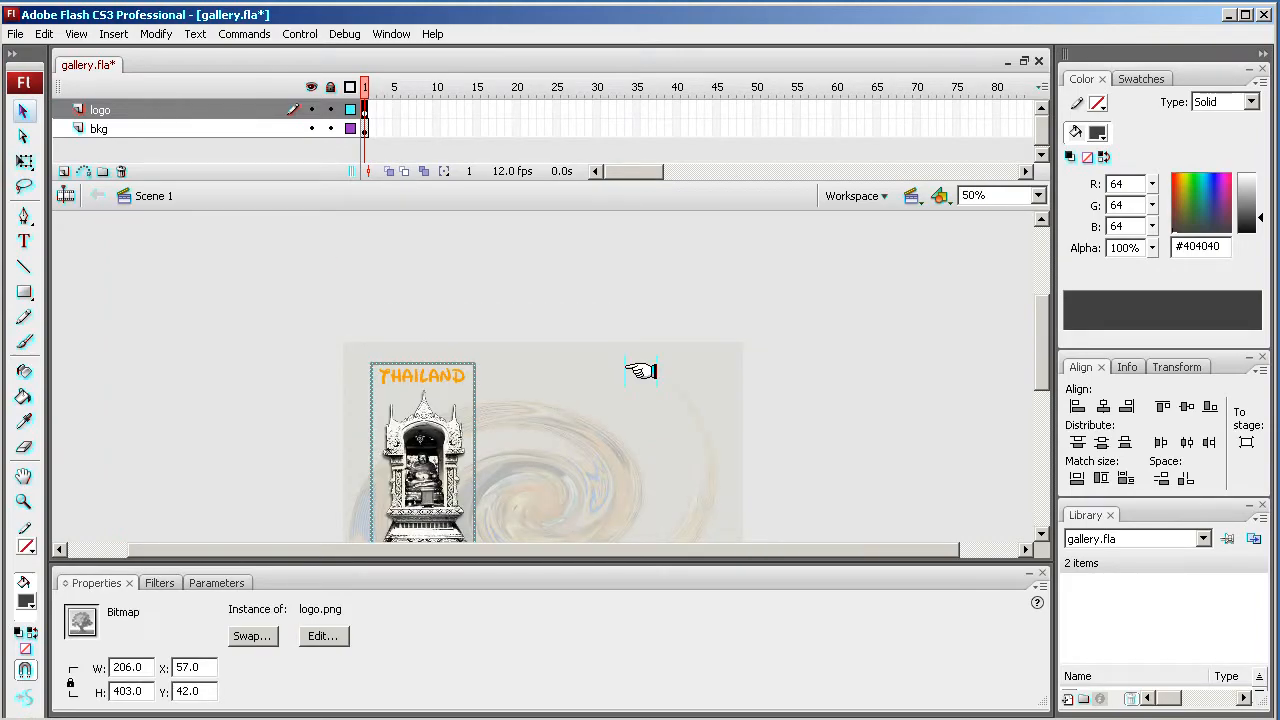
{"action": "left_click_drag", "start_coordinate": [586, 420], "coordinate": [532, 313]}
{"action": "left_click_drag", "start_coordinate": [387, 338], "coordinate": [505, 387]}
{"action": "left_click", "coordinate": [803, 409]}
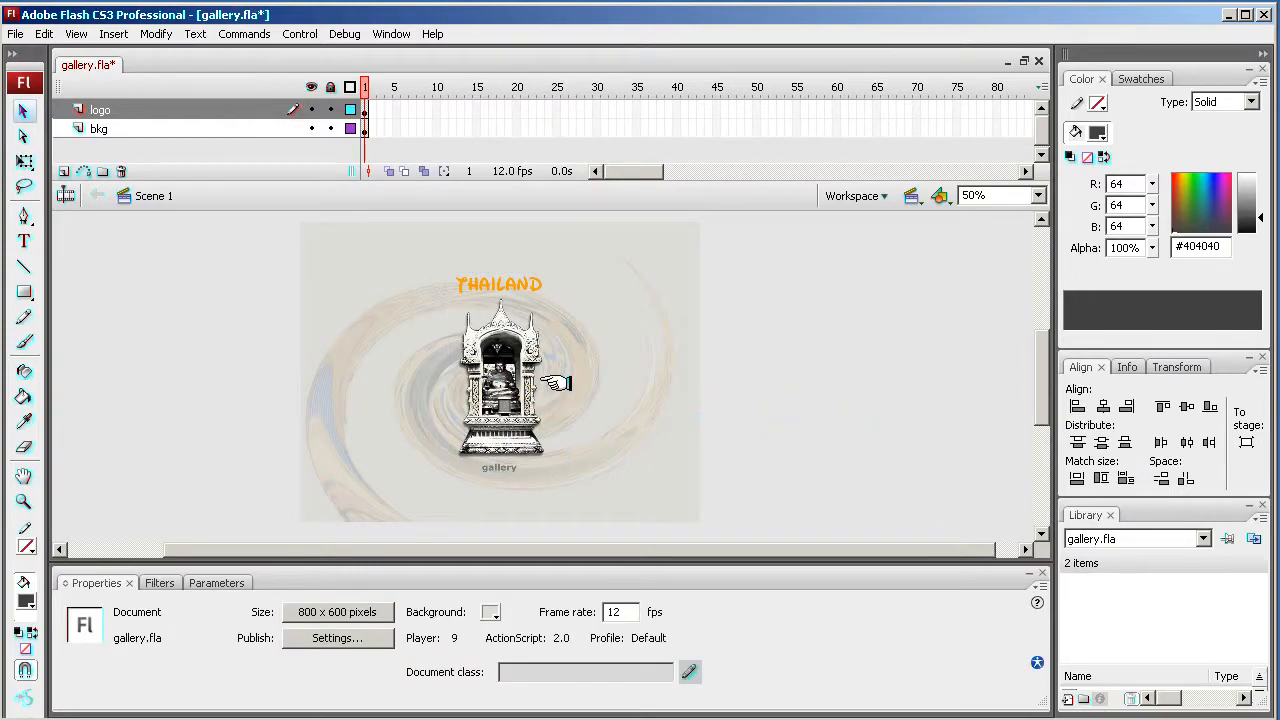
{"action": "left_click", "coordinate": [474, 387]}
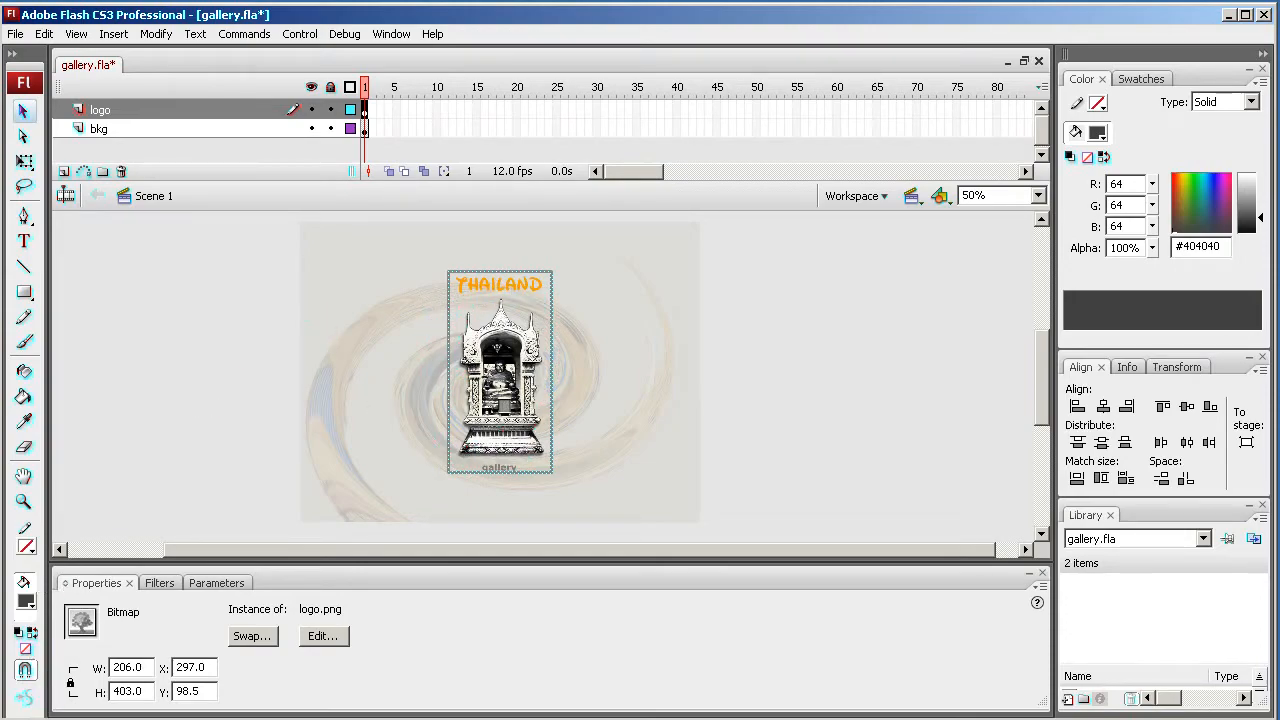
- Switch to the images folder window, show it in Details view and select logo.png to inspect its file details
{"action": "left_click", "coordinate": [350, 463]}
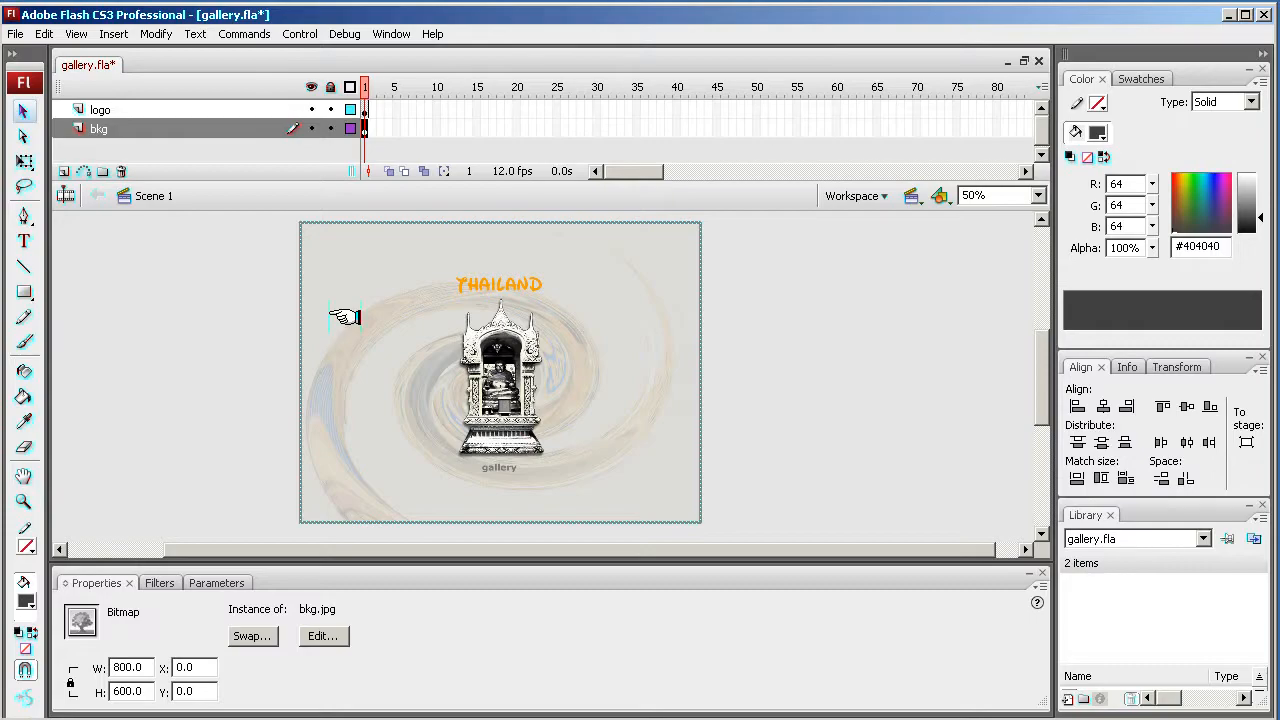
{"action": "key", "text": "alt+Tab"}
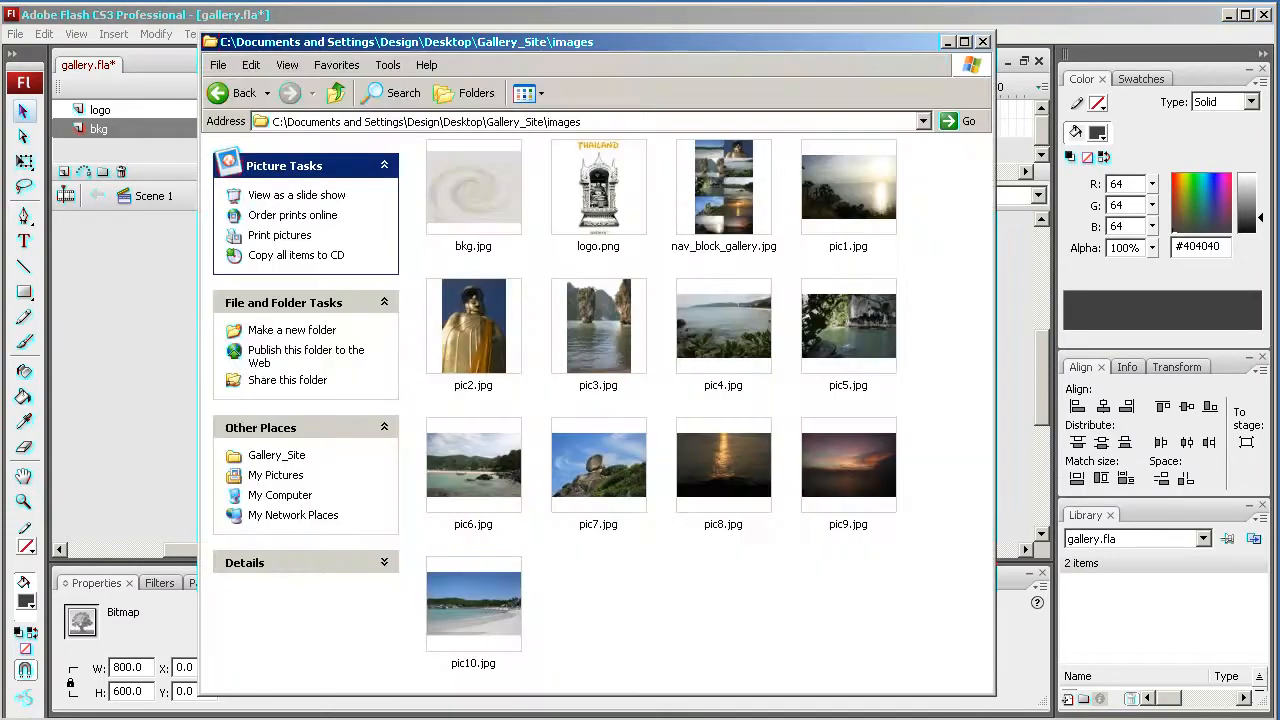
{"action": "left_click", "coordinate": [287, 65]}
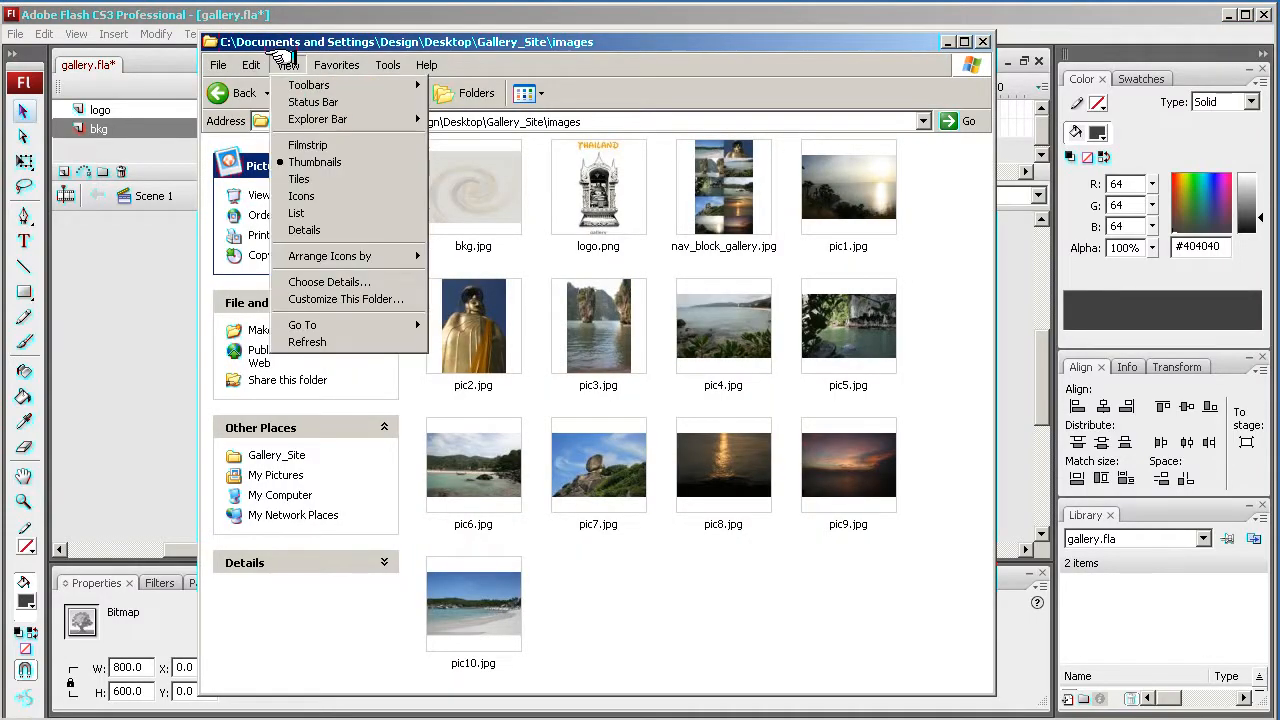
{"action": "left_click", "coordinate": [315, 230]}
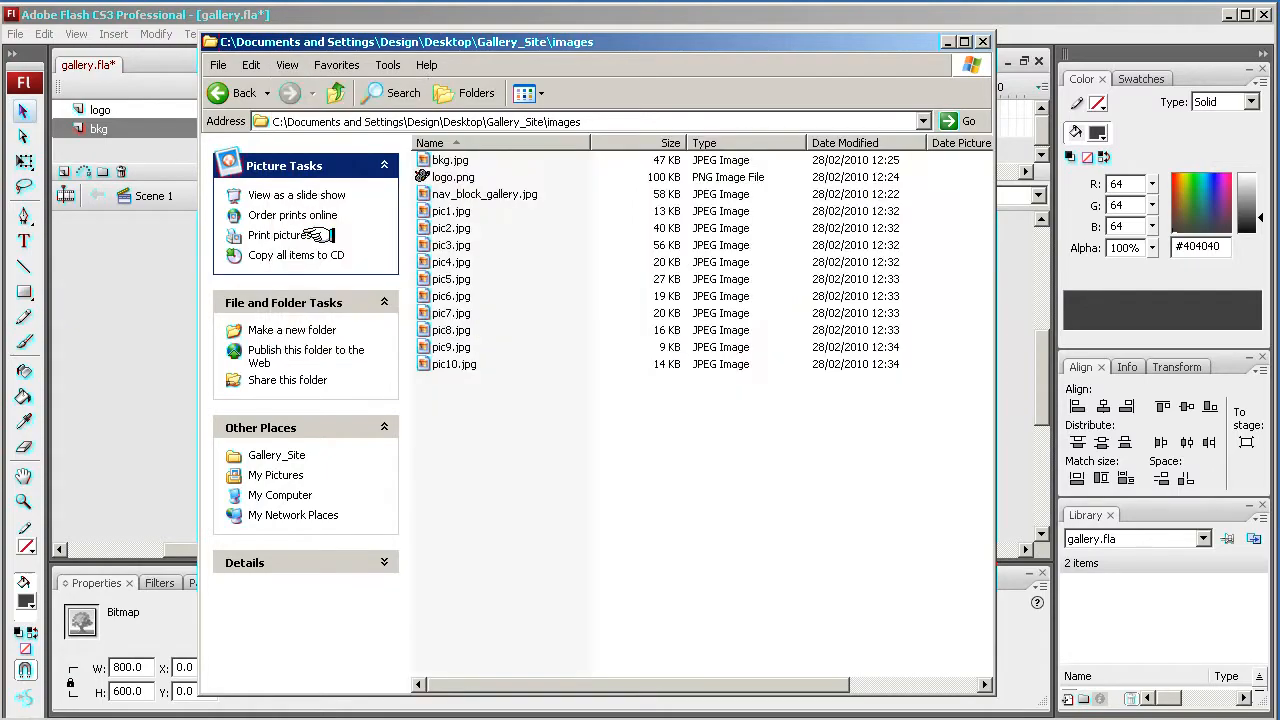
{"action": "left_click", "coordinate": [455, 177]}
{"action": "mouse_move", "coordinate": [455, 177]}
{"action": "left_mouse_down"}
{"action": "mouse_move", "coordinate": [443, 179]}
{"action": "mouse_move", "coordinate": [665, 178]}
{"action": "mouse_move", "coordinate": [447, 171]}
{"action": "left_mouse_up"}
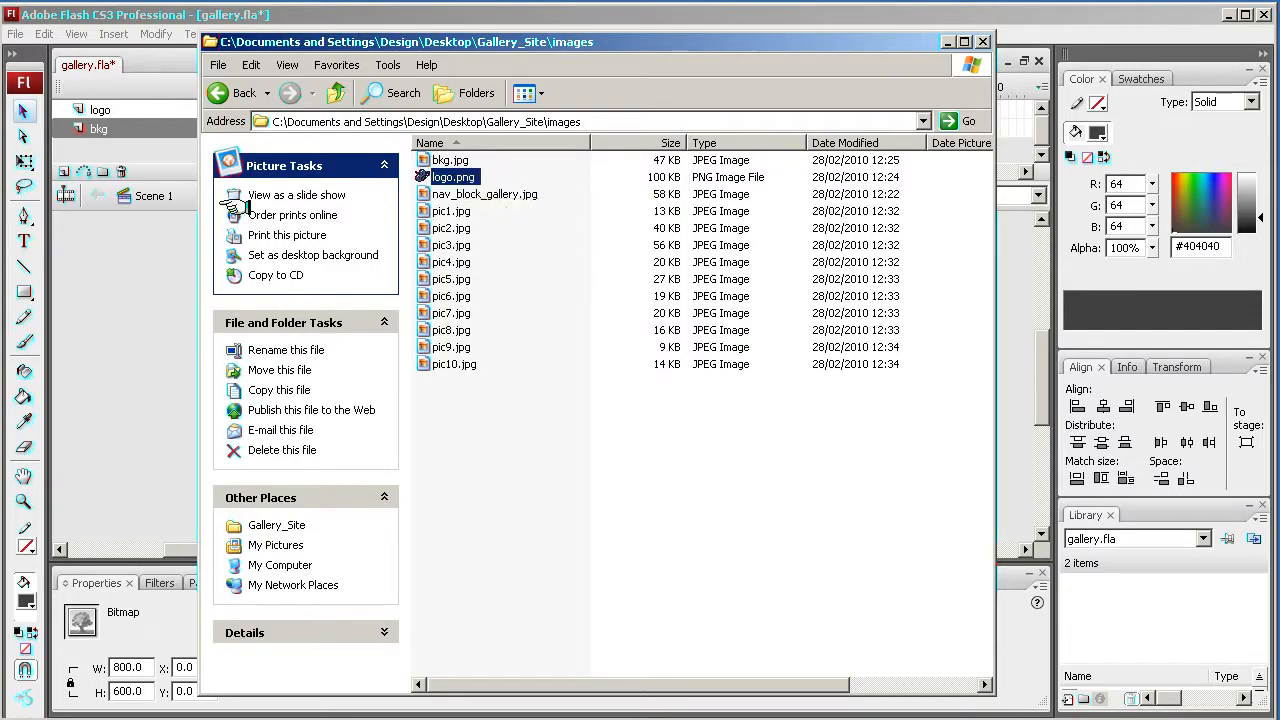
{"action": "left_click", "coordinate": [130, 226]}
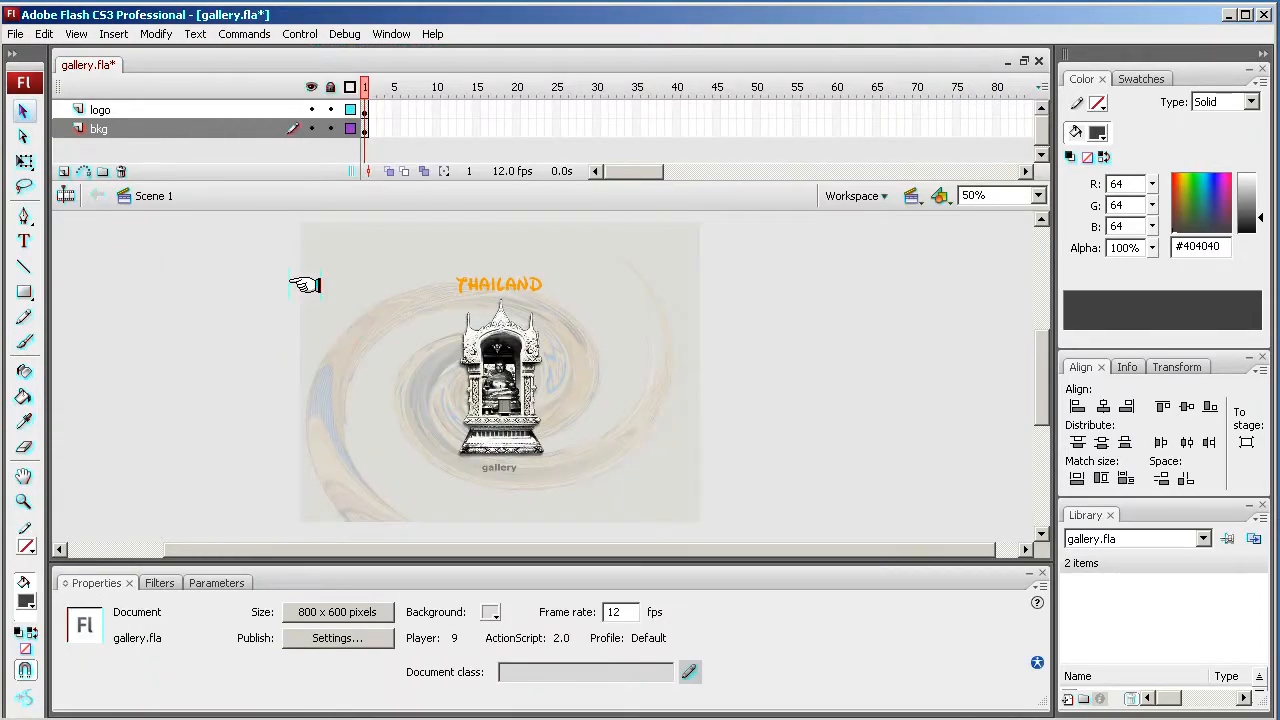
- Insert a new layer above logo and rename it navigation
{"action": "left_click", "coordinate": [492, 385]}
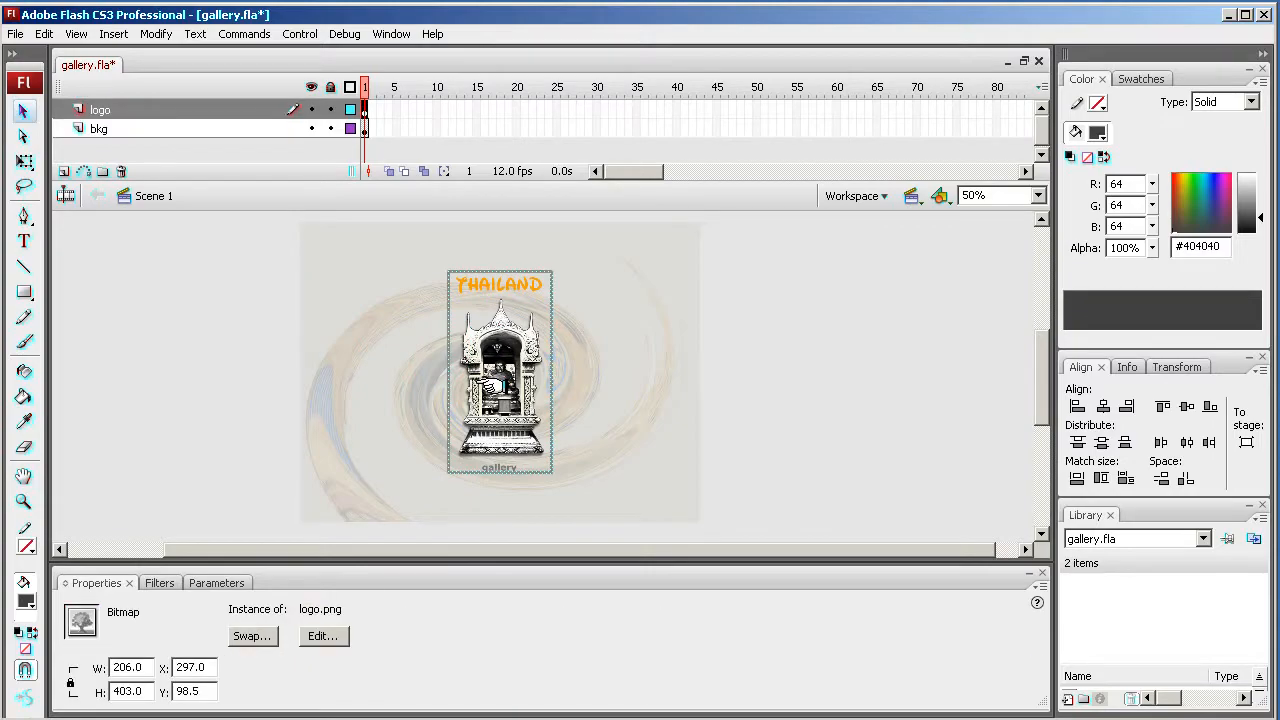
{"action": "left_click", "coordinate": [246, 314]}
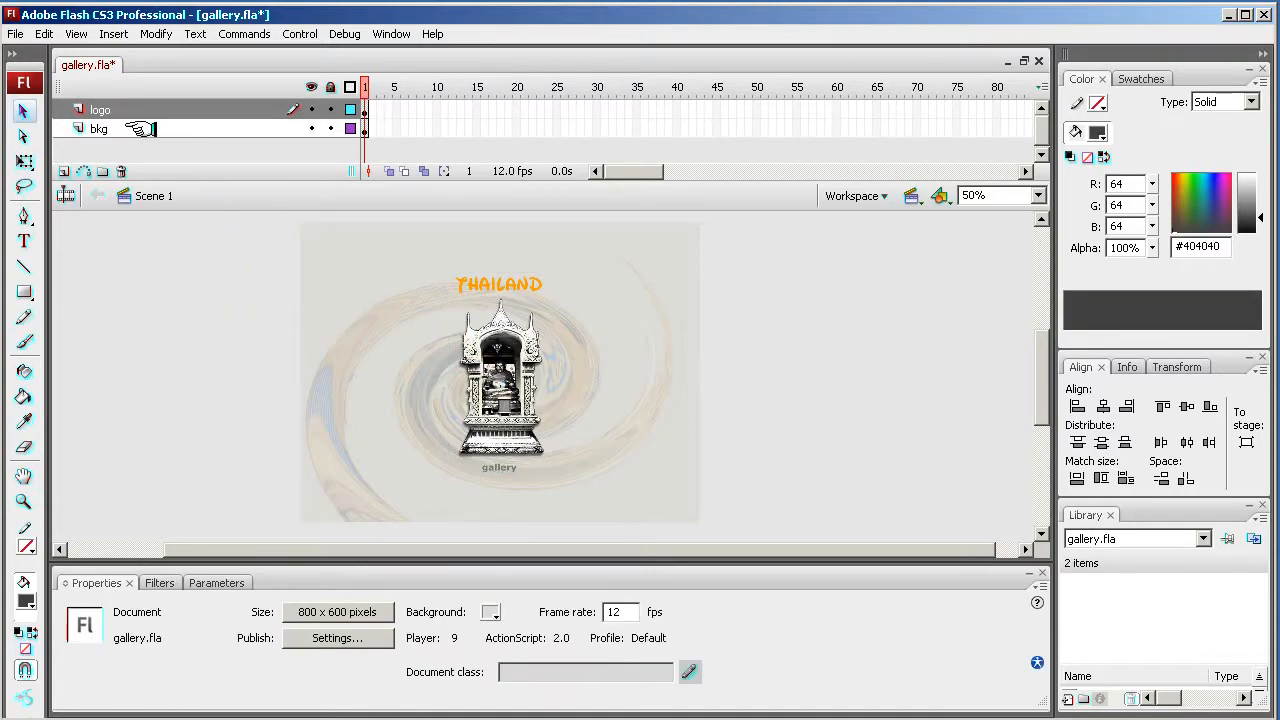
{"action": "left_click", "coordinate": [60, 171]}
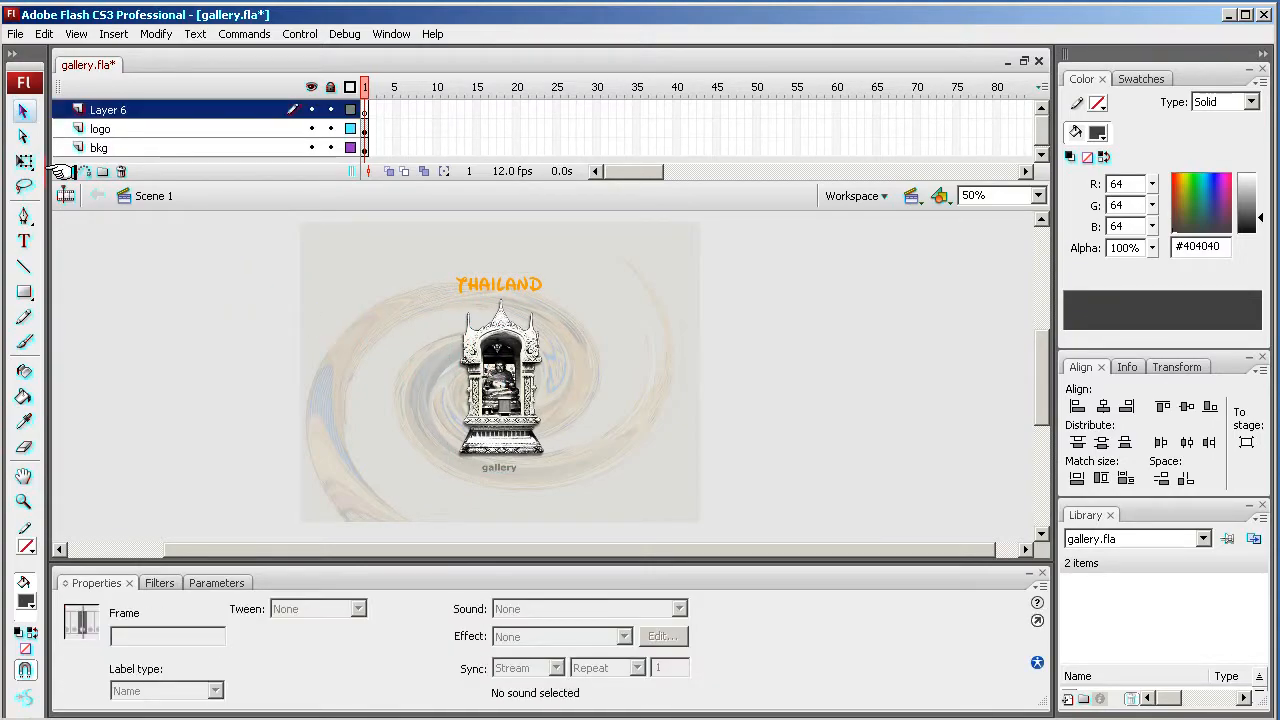
{"action": "left_click", "coordinate": [107, 110]}
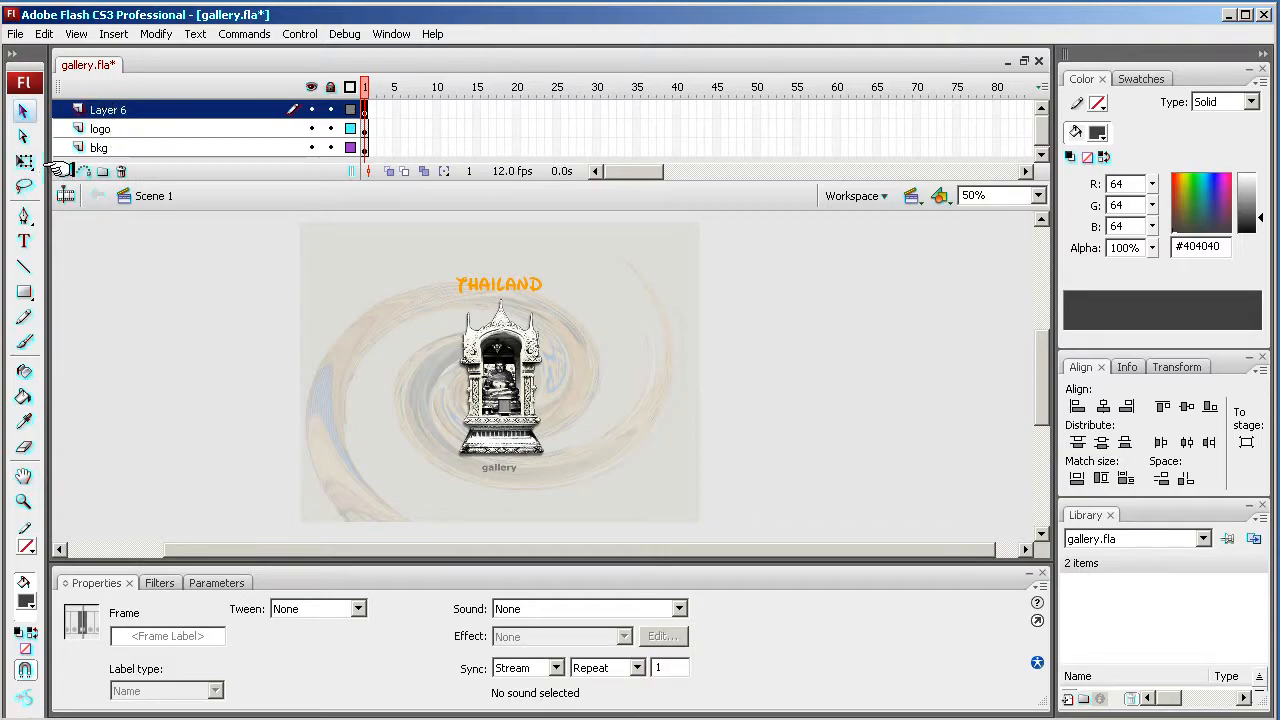
{"action": "double_click", "coordinate": [118, 110]}
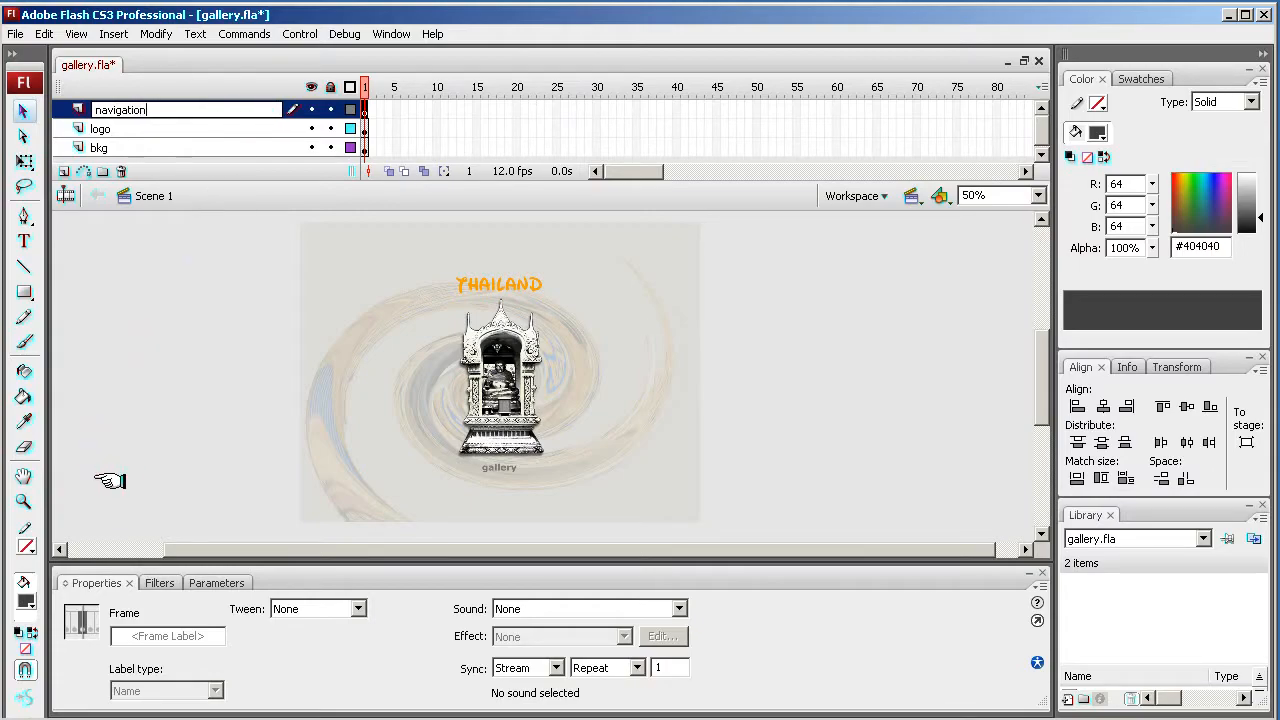
- Select the Rectangle tool and set its stroke colour to none
{"action": "left_click", "coordinate": [24, 503]}
{"action": "left_click_drag", "start_coordinate": [286, 443], "coordinate": [712, 545]}
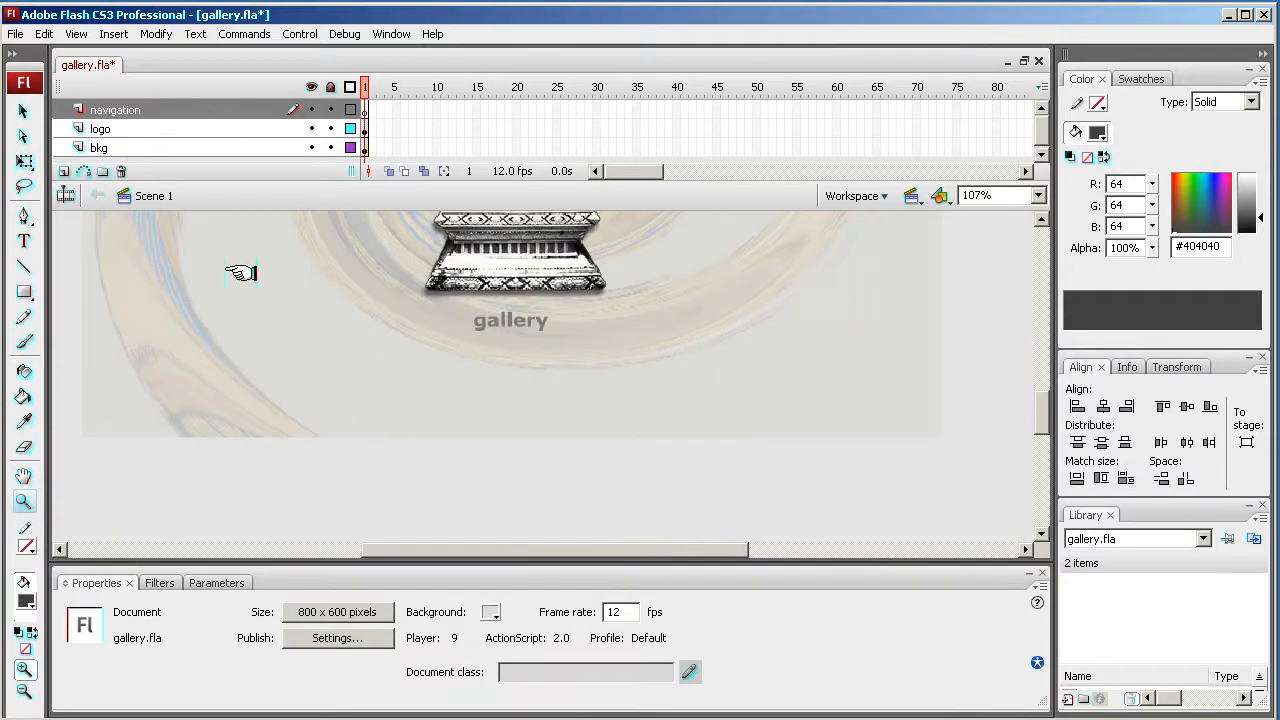
{"action": "left_click", "coordinate": [25, 290]}
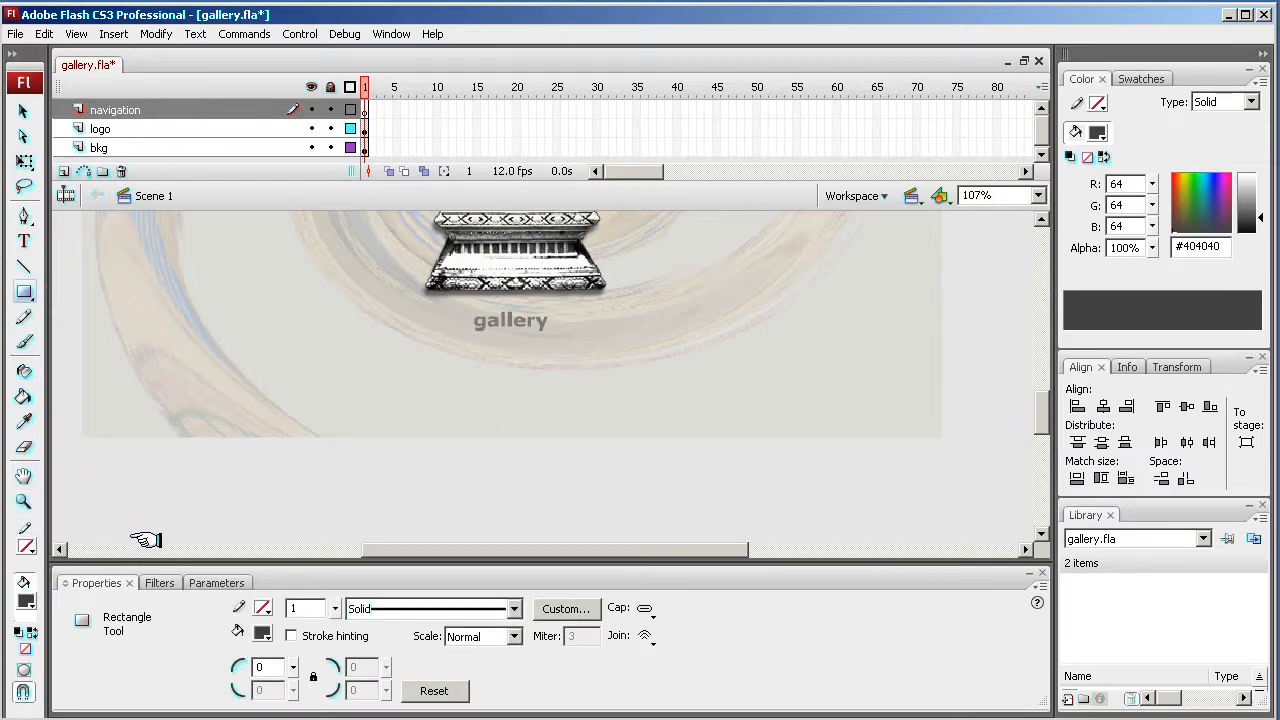
{"action": "left_click", "coordinate": [28, 545]}
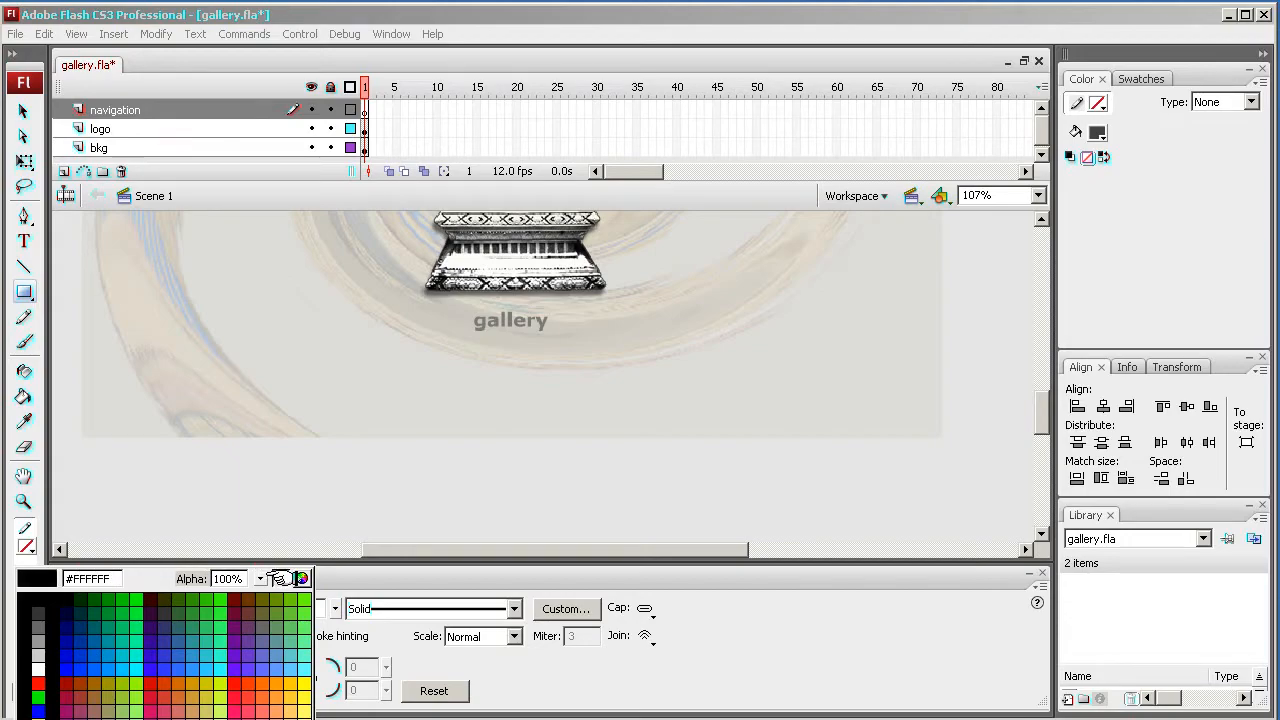
{"action": "left_click", "coordinate": [281, 578]}
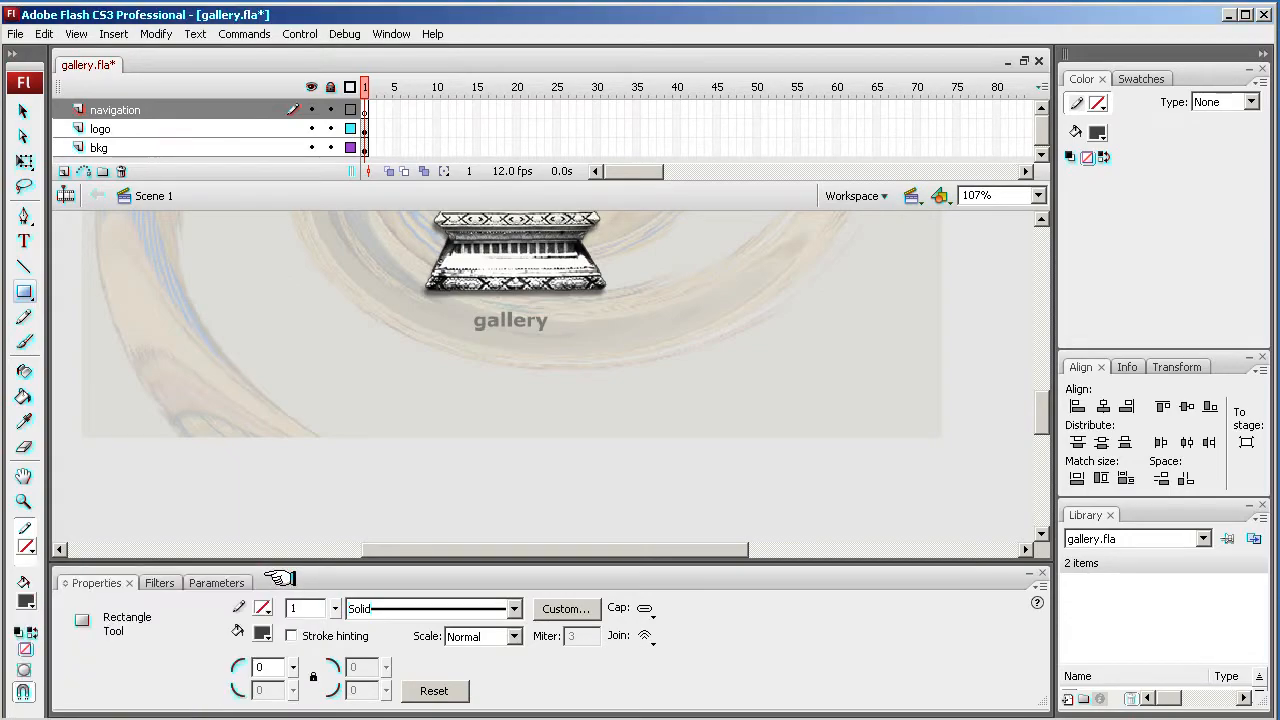
- Set the fill colour to dark brown #552006 and draw a bar across the full width of the stage's bottom edge
{"action": "left_click", "coordinate": [24, 598]}
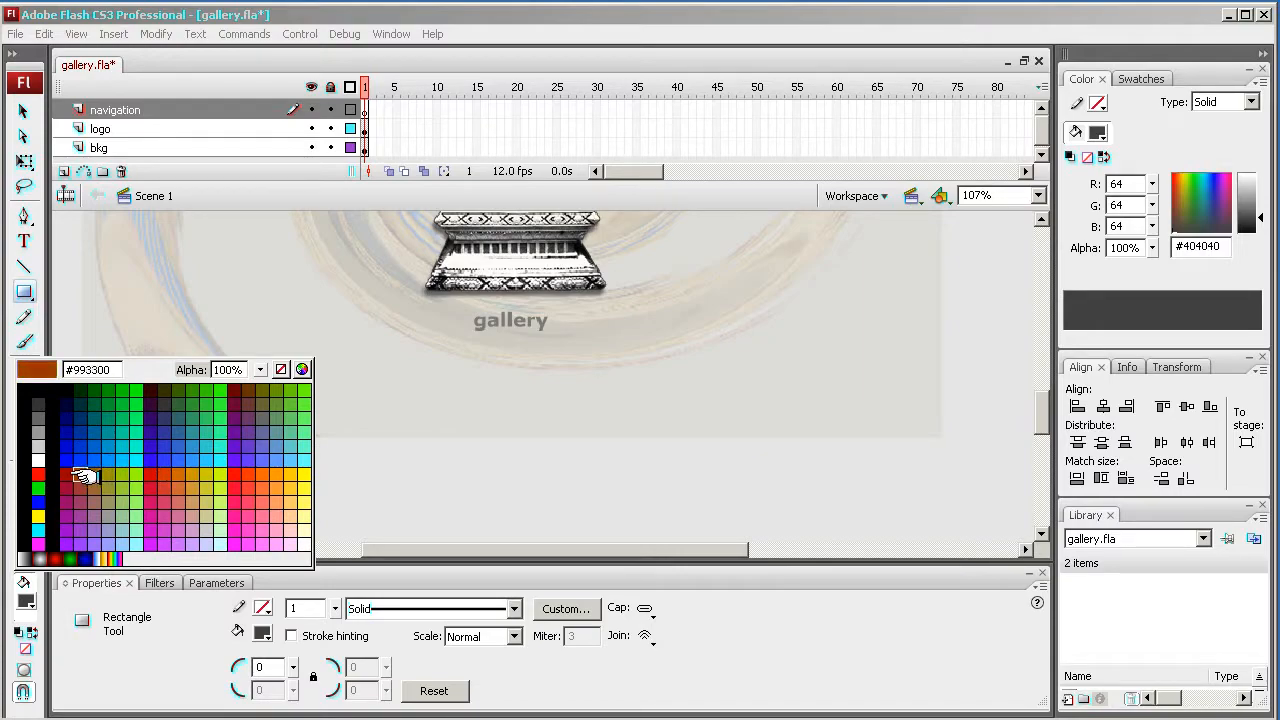
{"action": "left_click", "coordinate": [302, 369]}
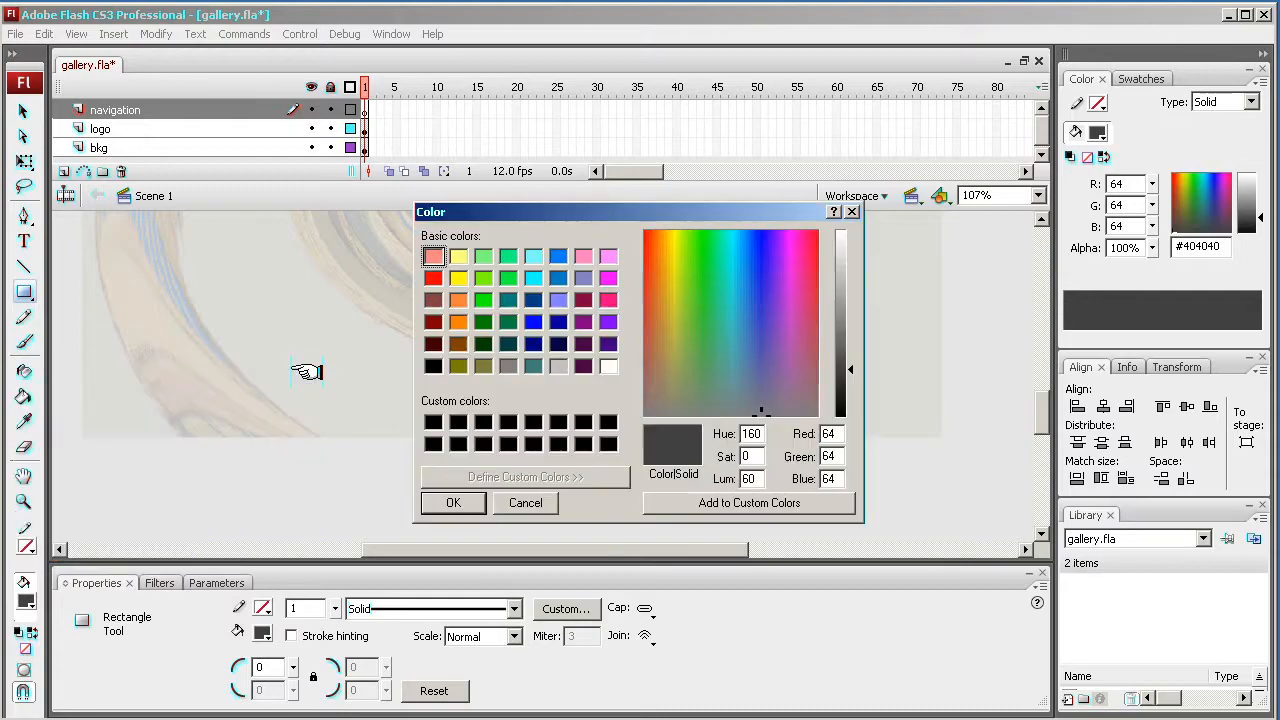
{"action": "left_click", "coordinate": [433, 321]}
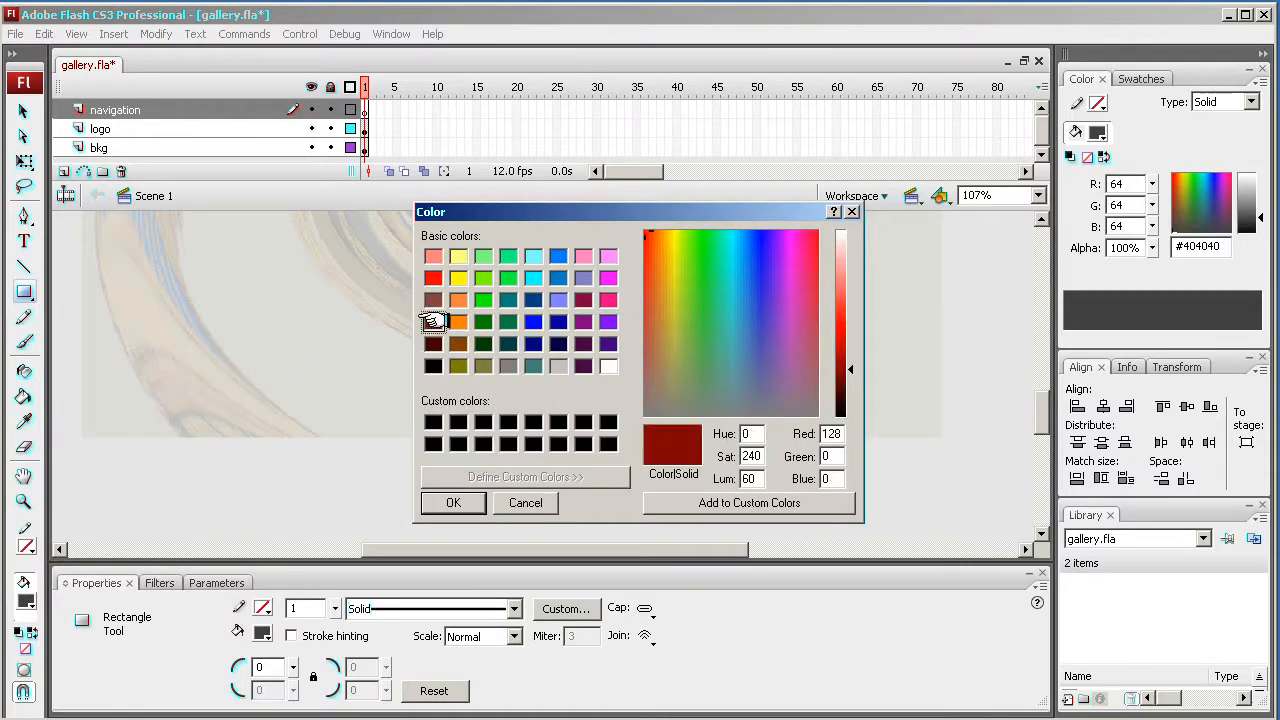
{"action": "left_click", "coordinate": [654, 257]}
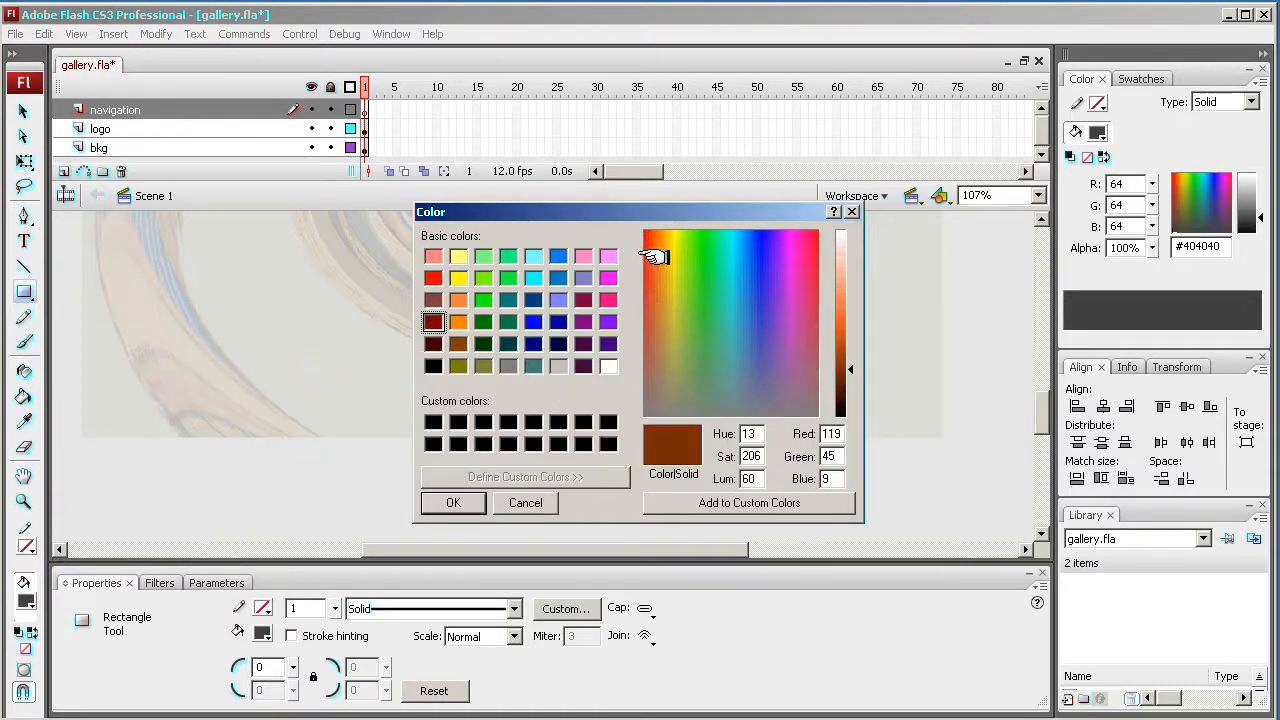
{"action": "left_click", "coordinate": [840, 382]}
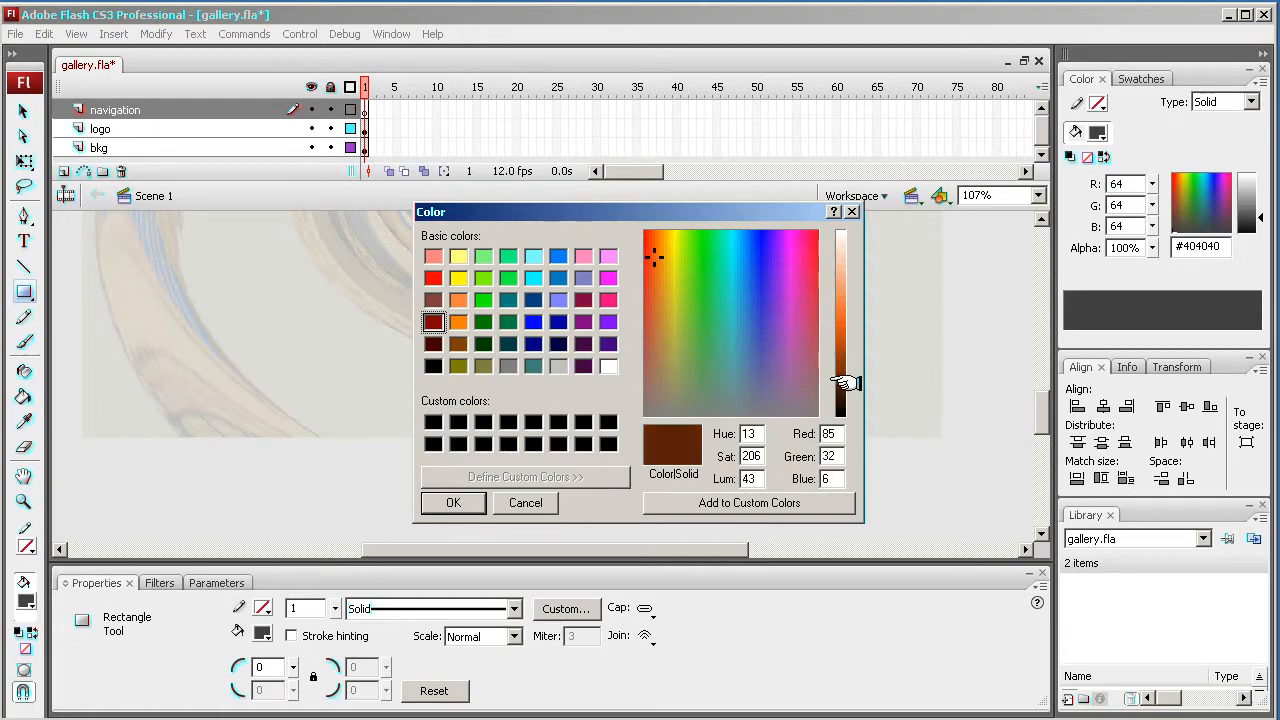
{"action": "left_click", "coordinate": [441, 502]}
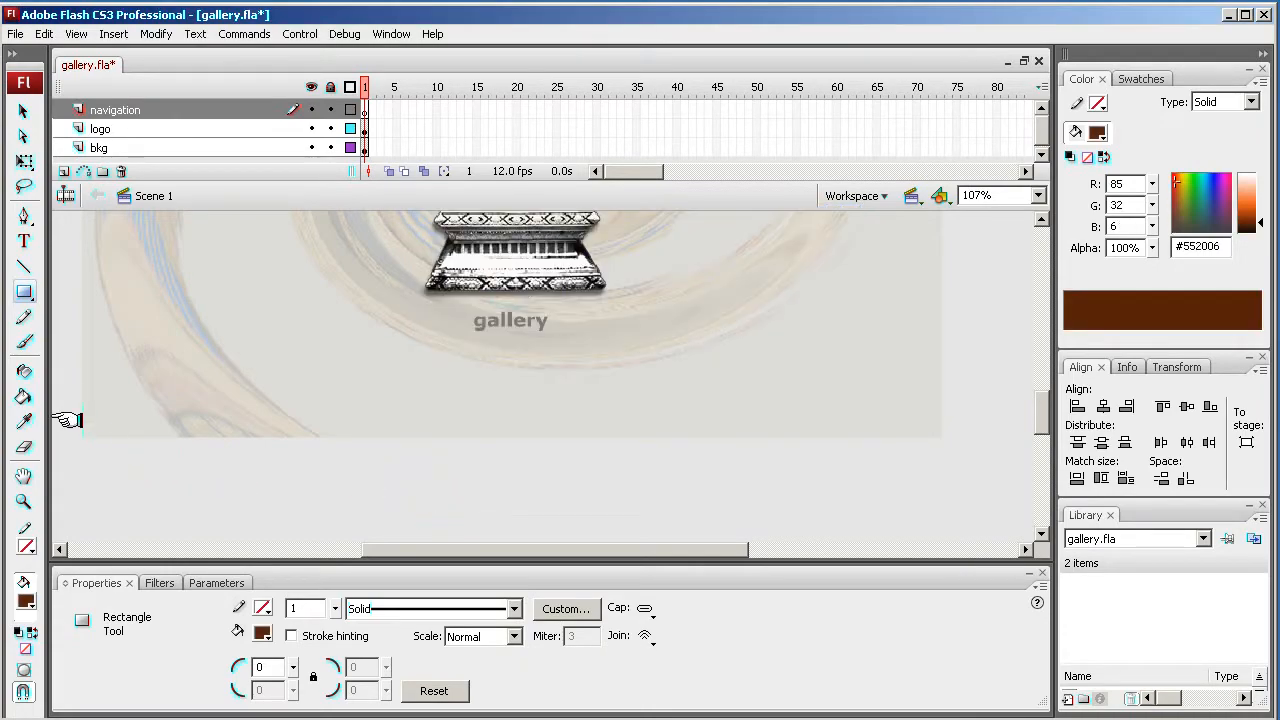
{"action": "left_click_drag", "start_coordinate": [81, 416], "coordinate": [941, 438]}
- Try setting the selected bar's width to 500, then undo the resize
{"action": "left_click", "coordinate": [24, 110]}
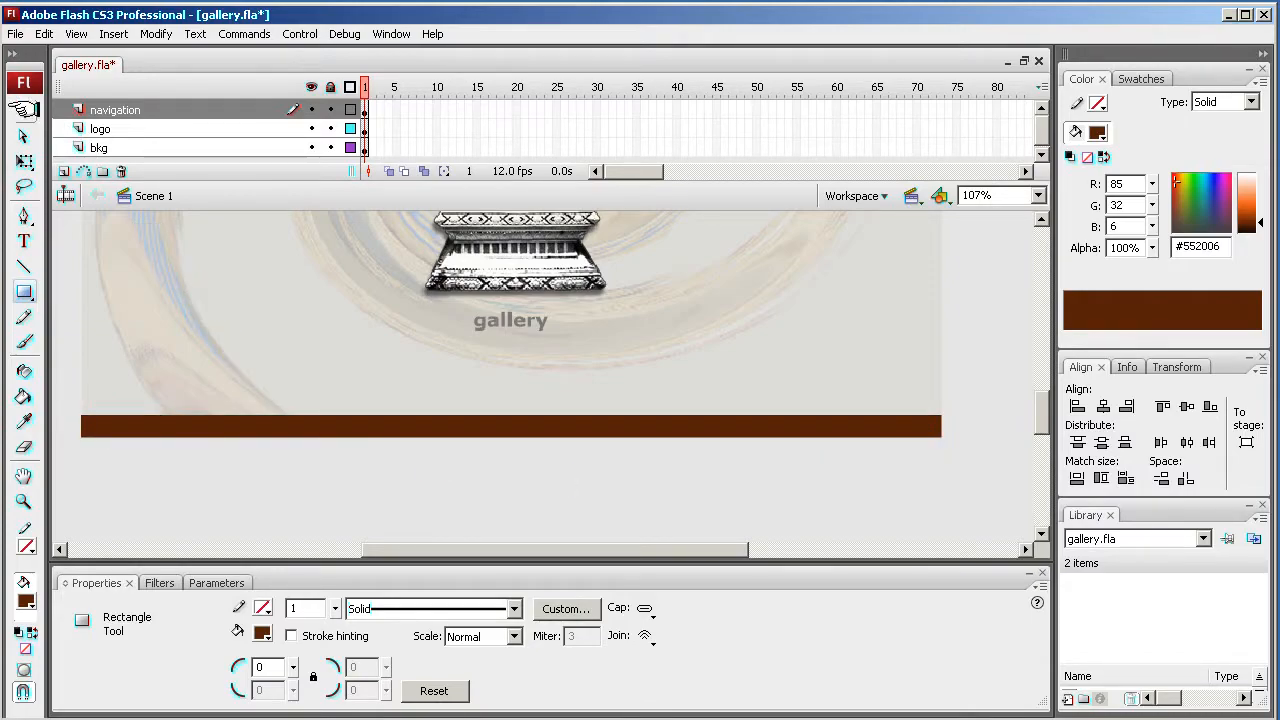
{"action": "left_click", "coordinate": [222, 425]}
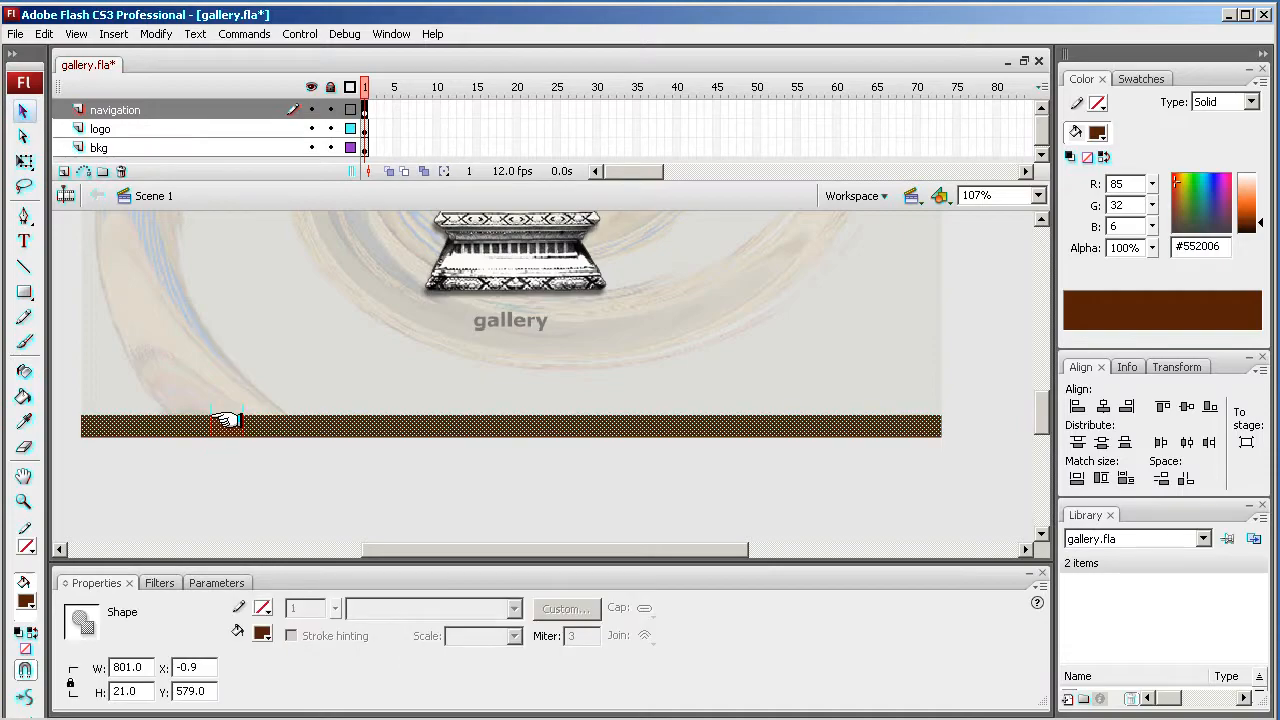
{"action": "double_click", "coordinate": [123, 668]}
{"action": "left_click_drag", "start_coordinate": [111, 667], "coordinate": [125, 658]}
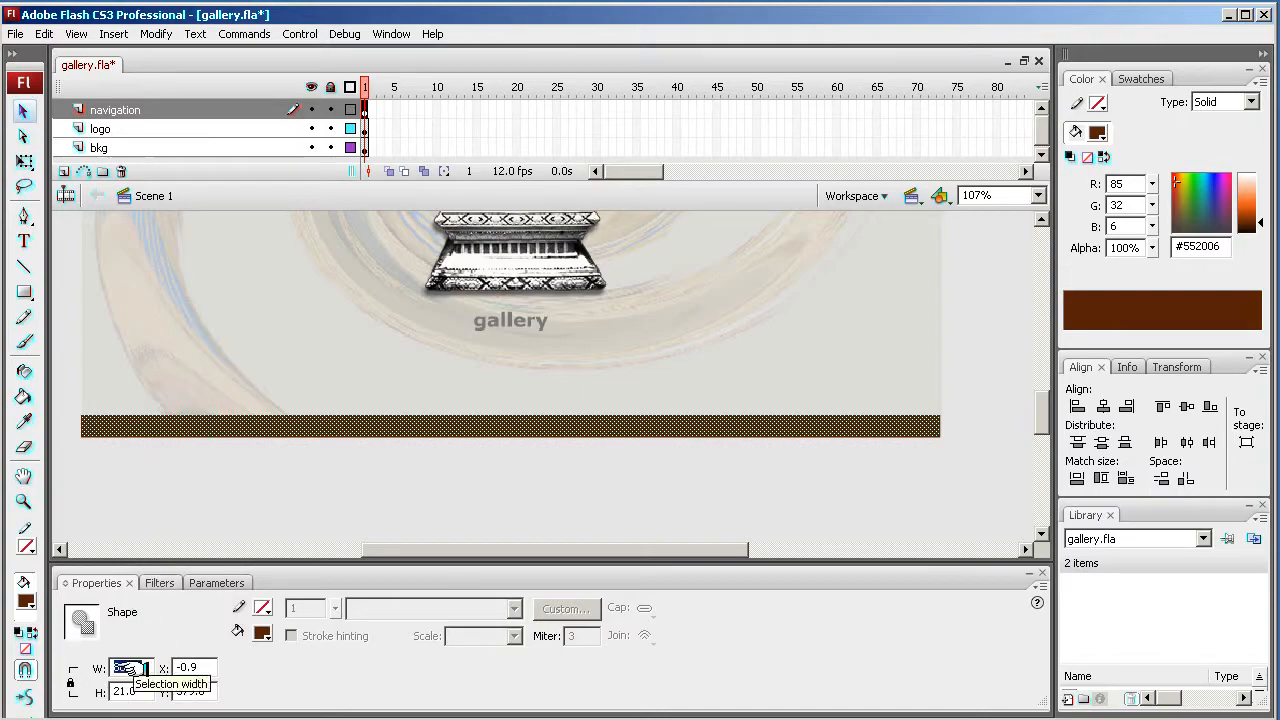
{"action": "type", "text": "5"}
{"action": "key", "text": "Return"}
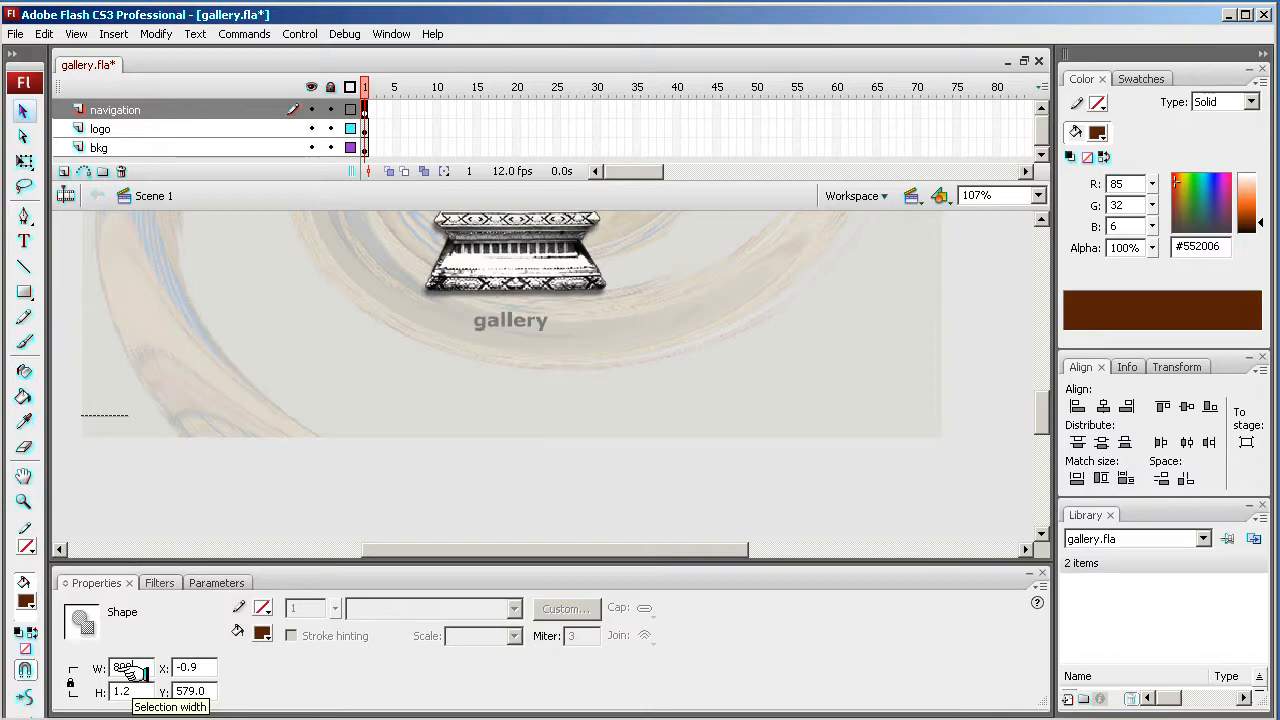
{"action": "key", "text": "Return"}
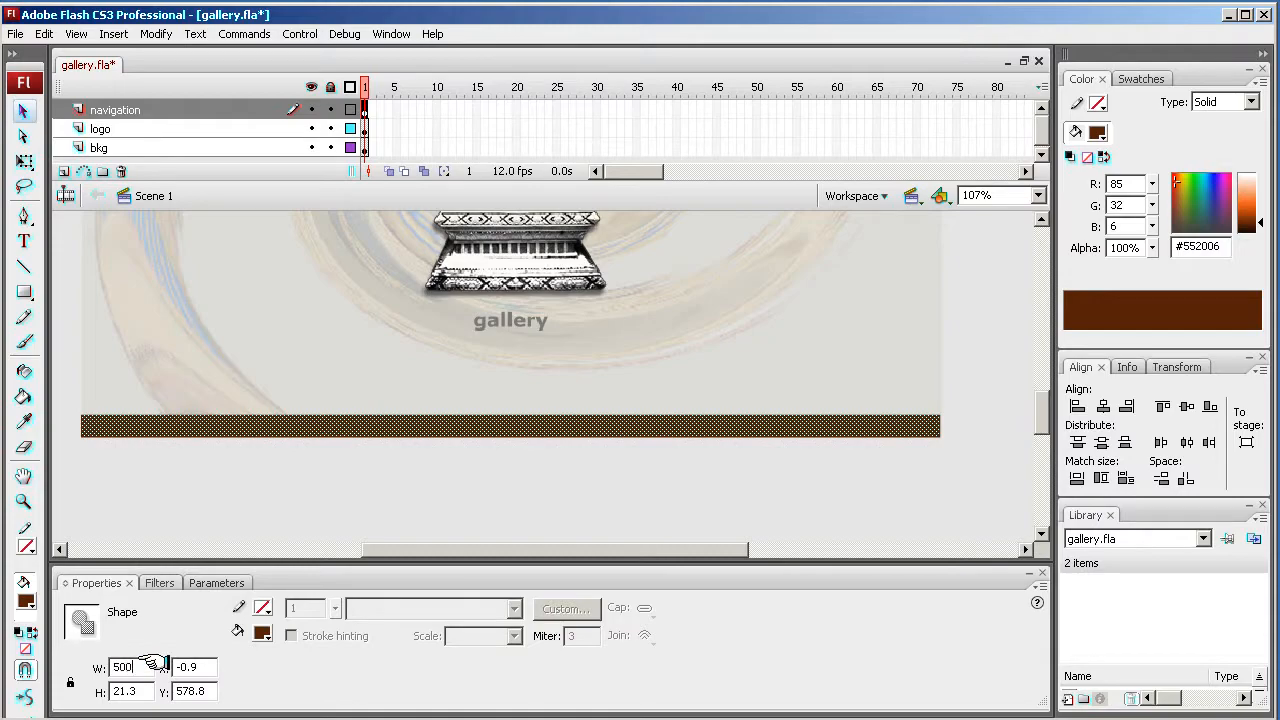
{"action": "key", "text": "Return"}
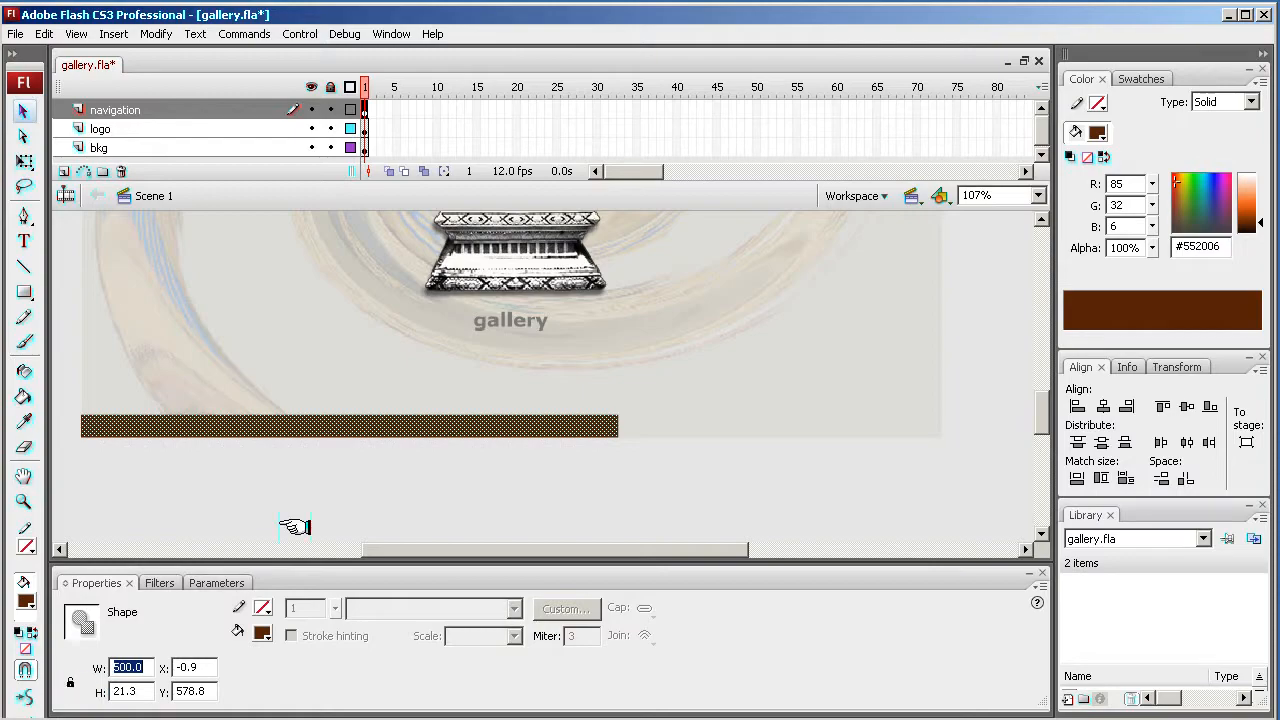
{"action": "key", "text": "ctrl+z"}
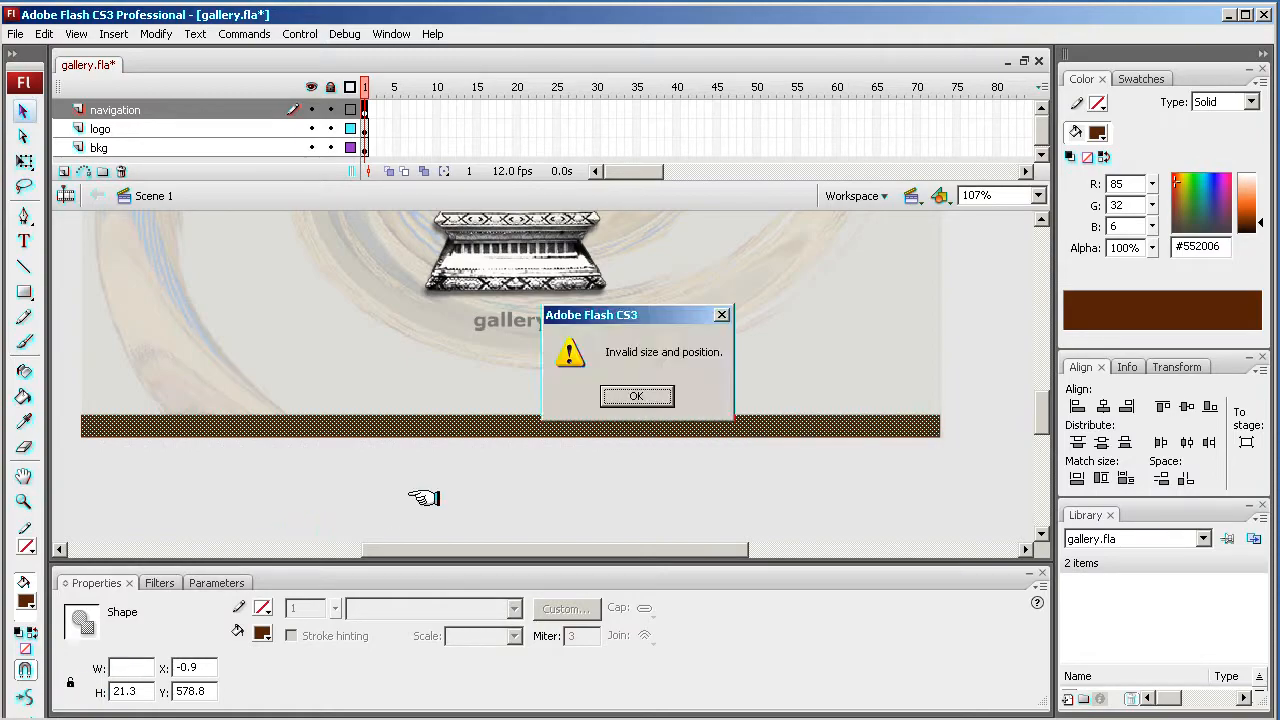
{"action": "left_click", "coordinate": [622, 394]}
{"action": "left_click", "coordinate": [466, 466]}
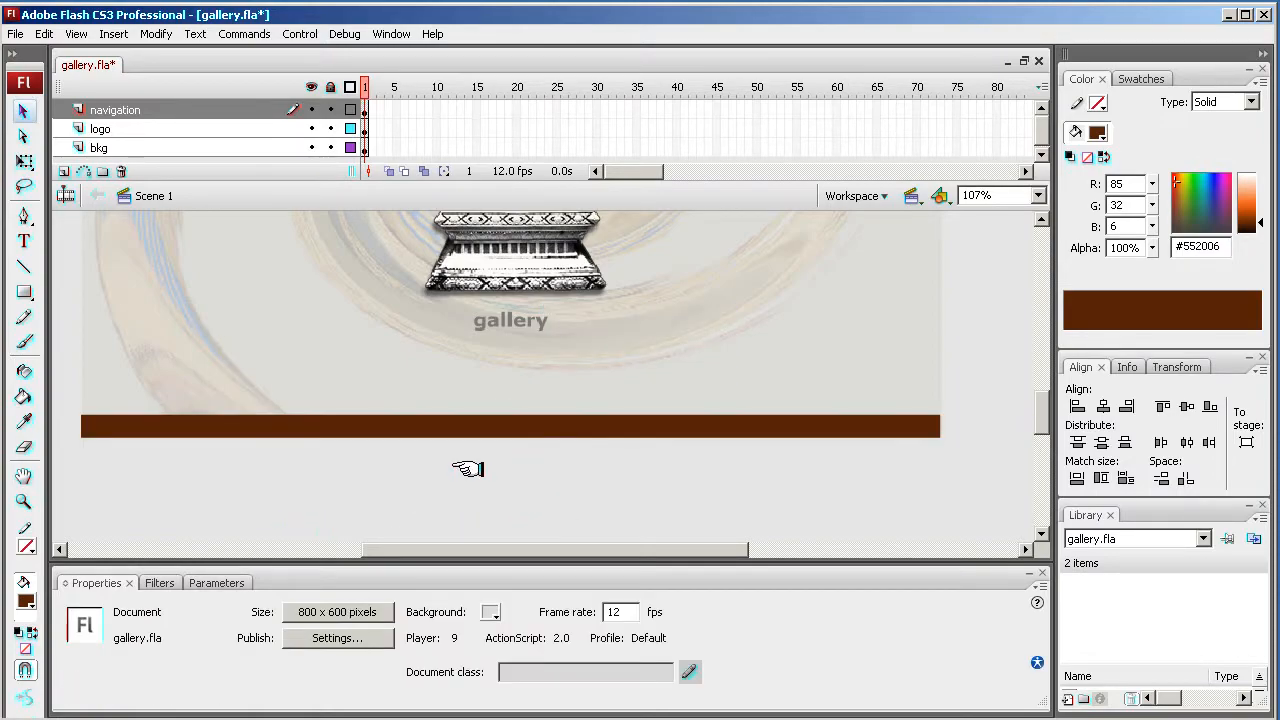
{"action": "left_click", "coordinate": [416, 427]}
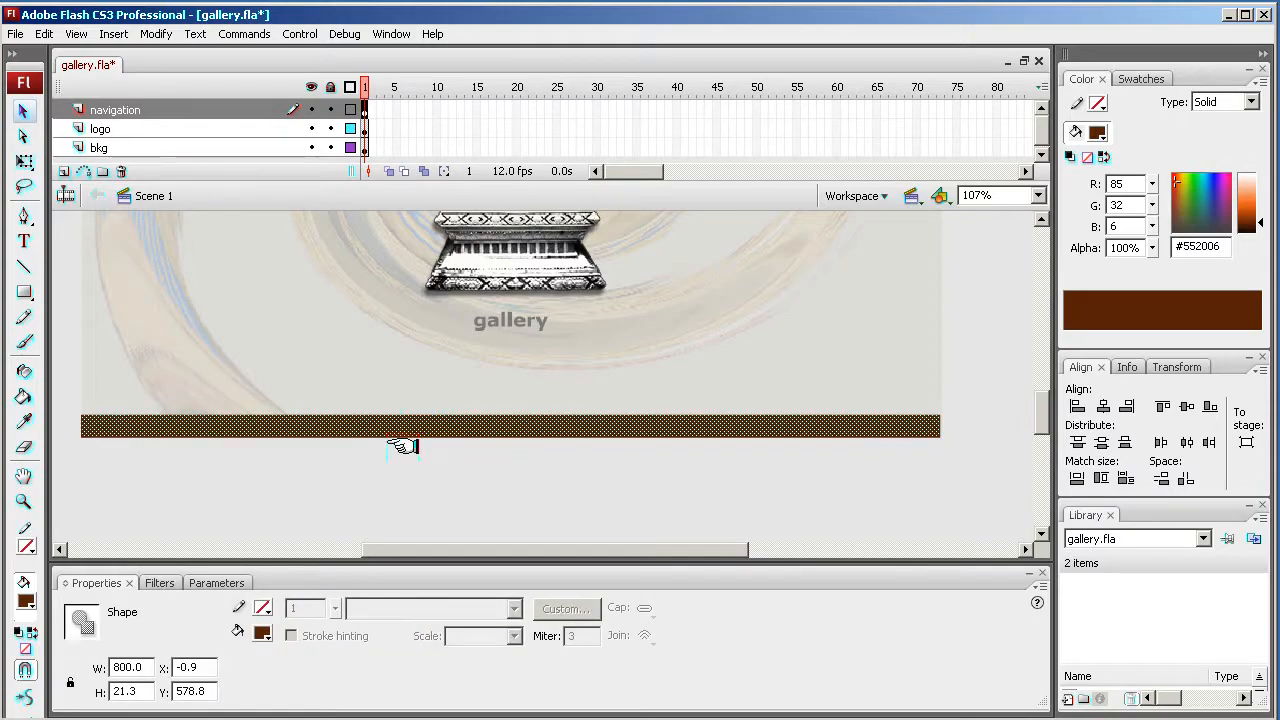
{"action": "left_click", "coordinate": [367, 488]}
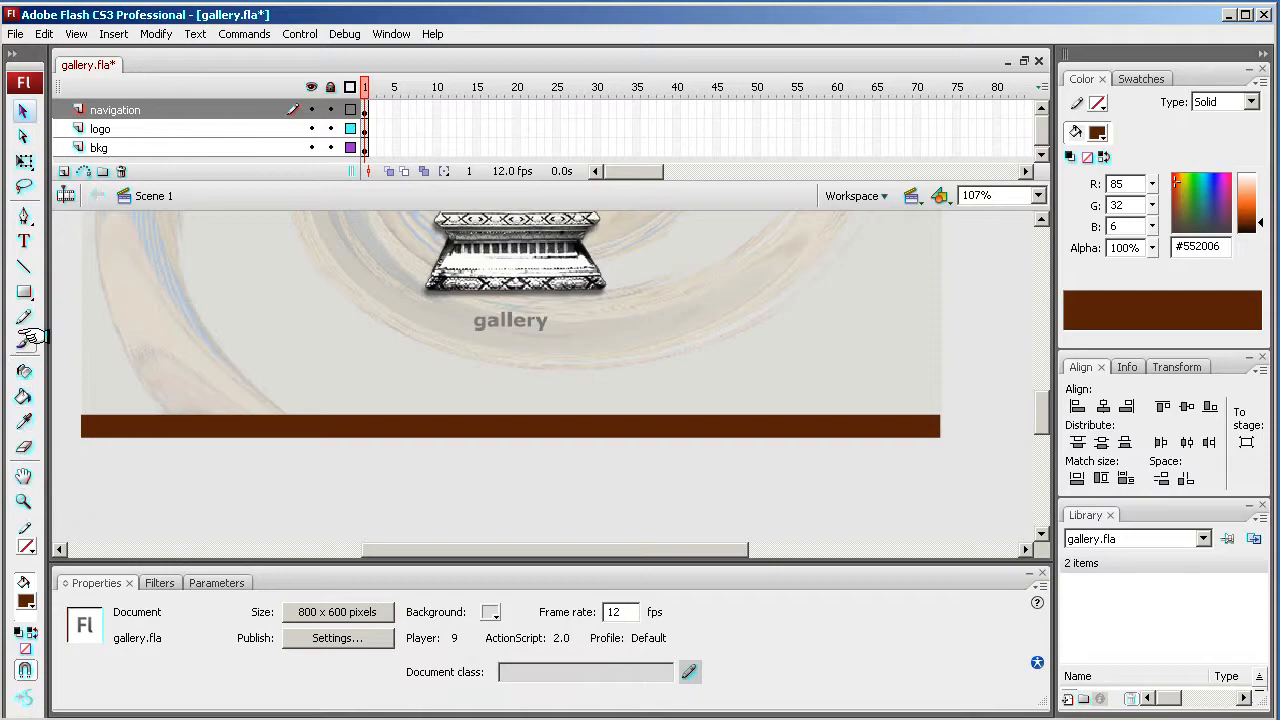
- With the Text tool, type the navigation text "about us . gallery . contact us" on the brown bar
{"action": "left_click", "coordinate": [24, 242]}
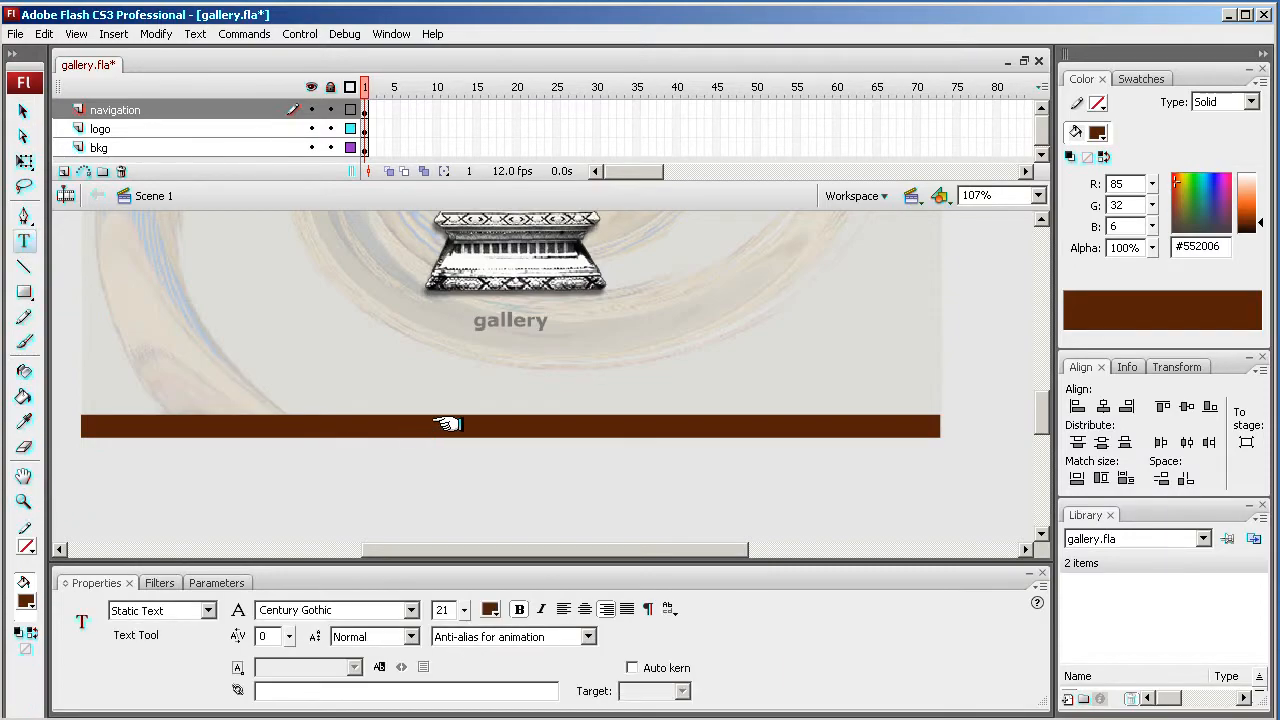
{"action": "left_click", "coordinate": [463, 425]}
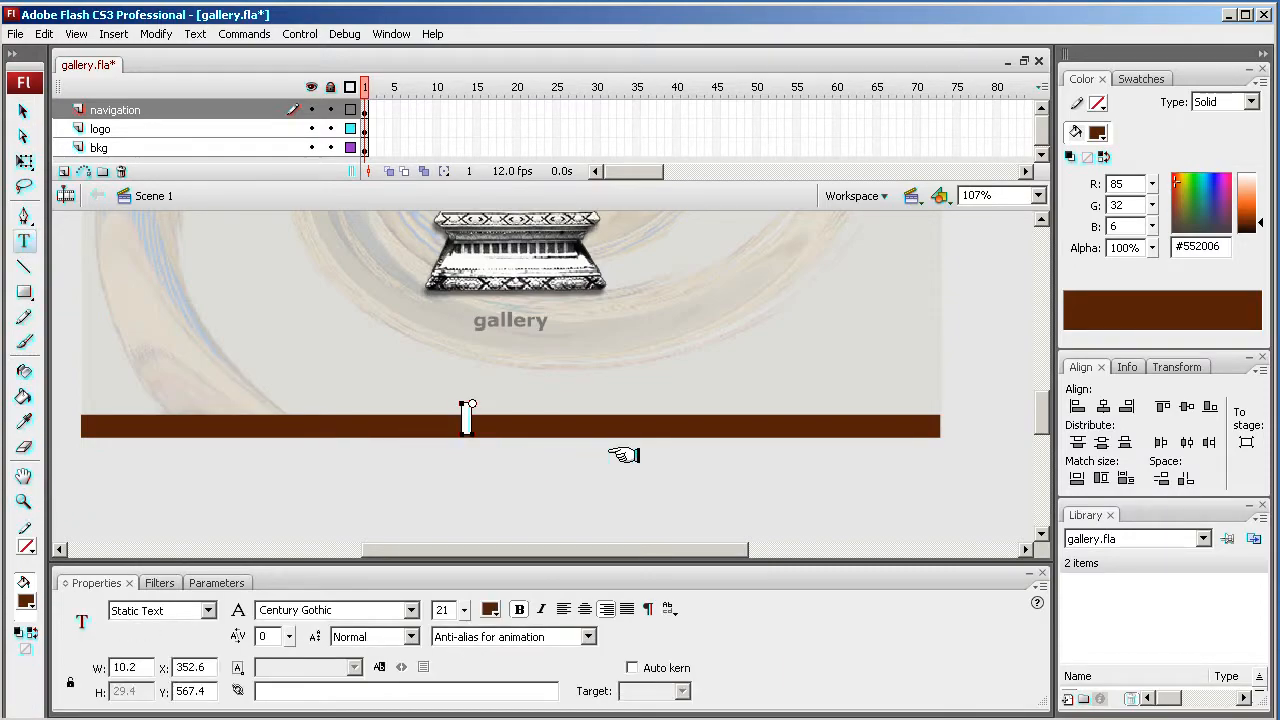
{"action": "type", "text": "about us"}
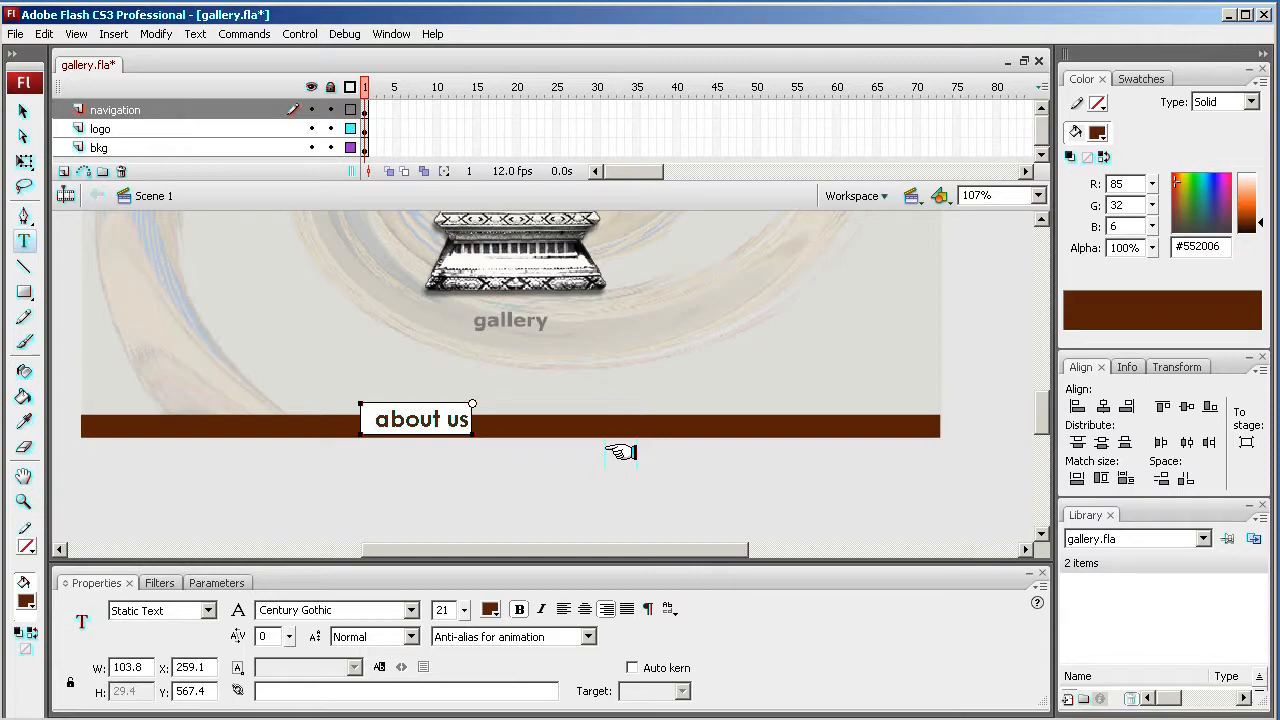
{"action": "type", "text": "  ."}
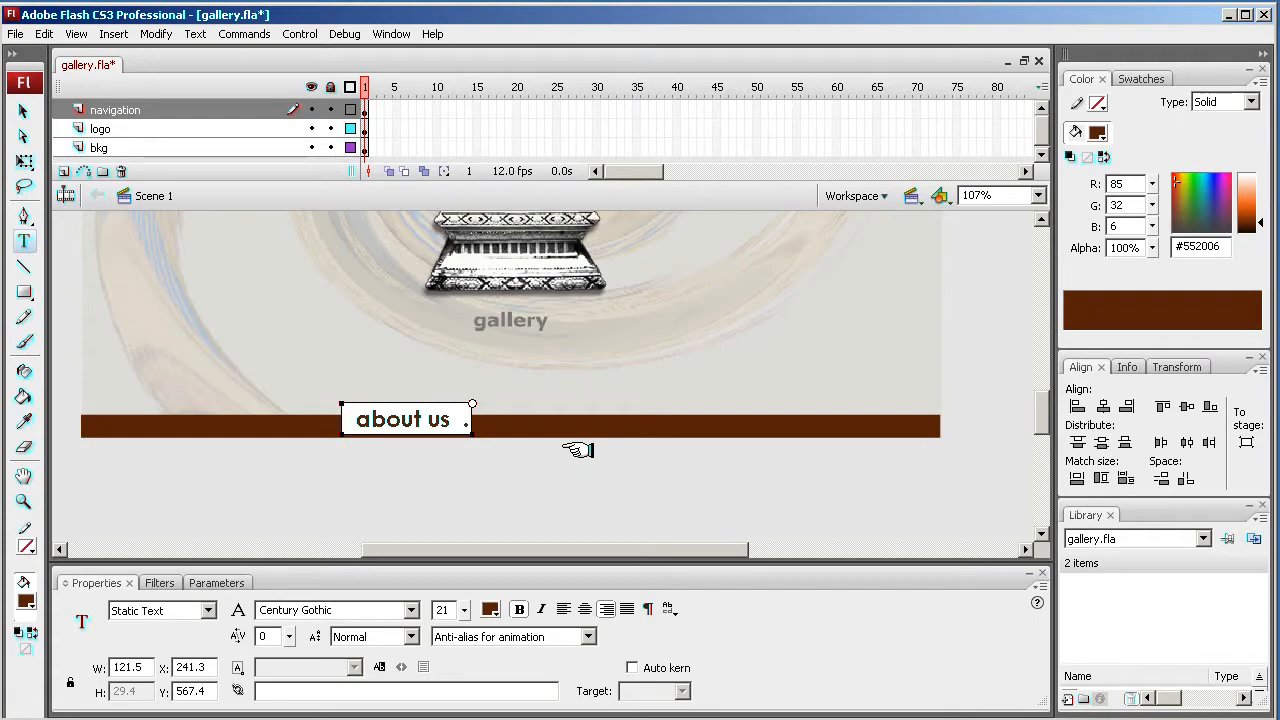
{"action": "type", "text": "  ga"}
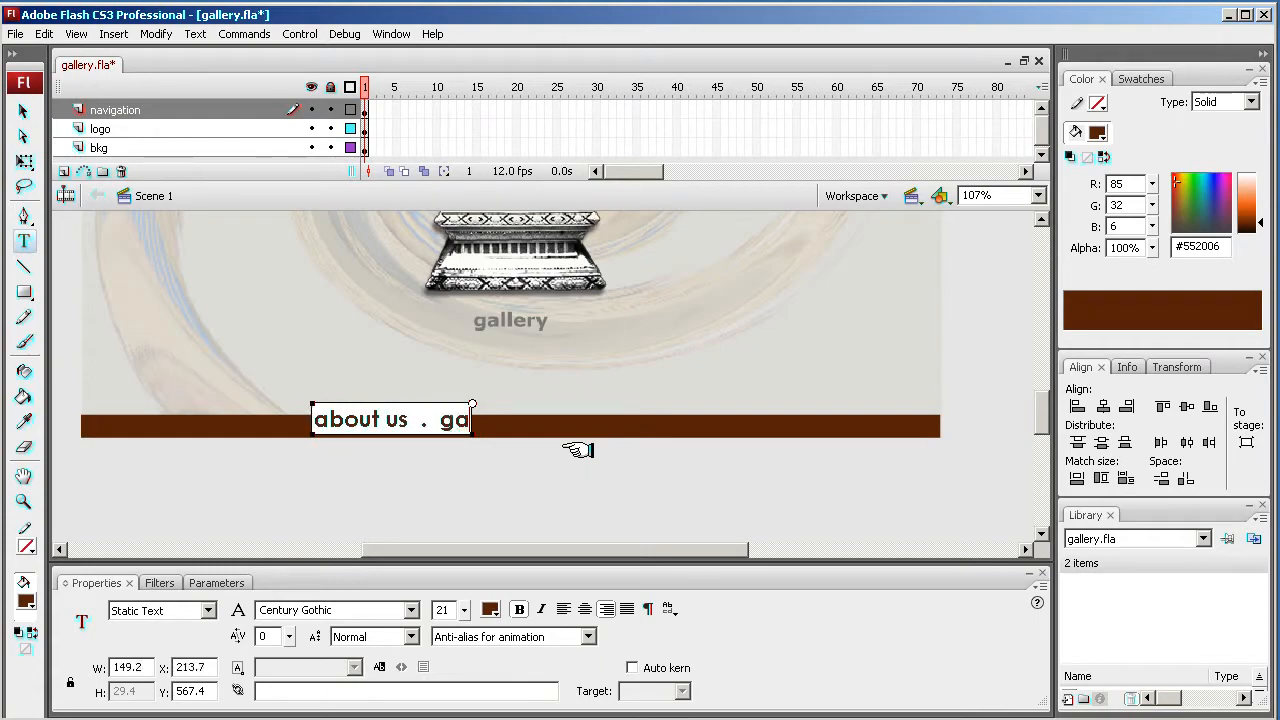
{"action": "type", "text": "ller"}
{"action": "type", "text": "y"}
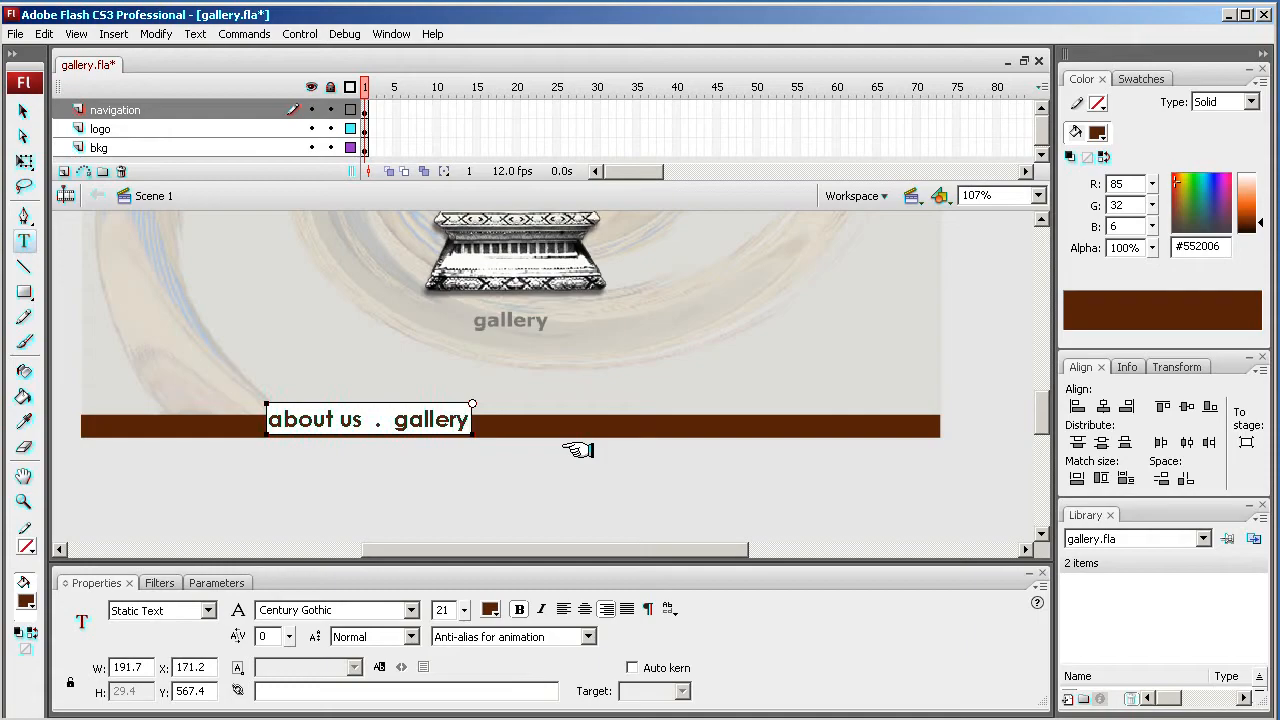
{"action": "type", "text": " ."}
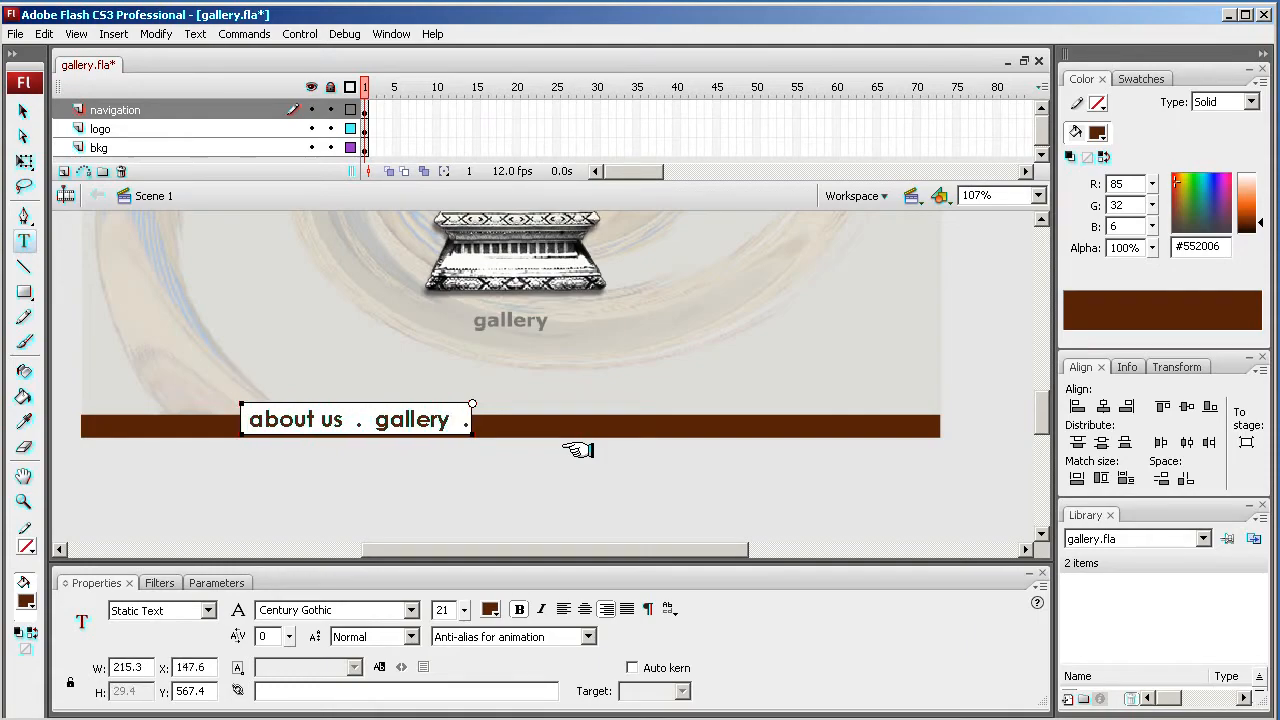
{"action": "type", "text": " c"}
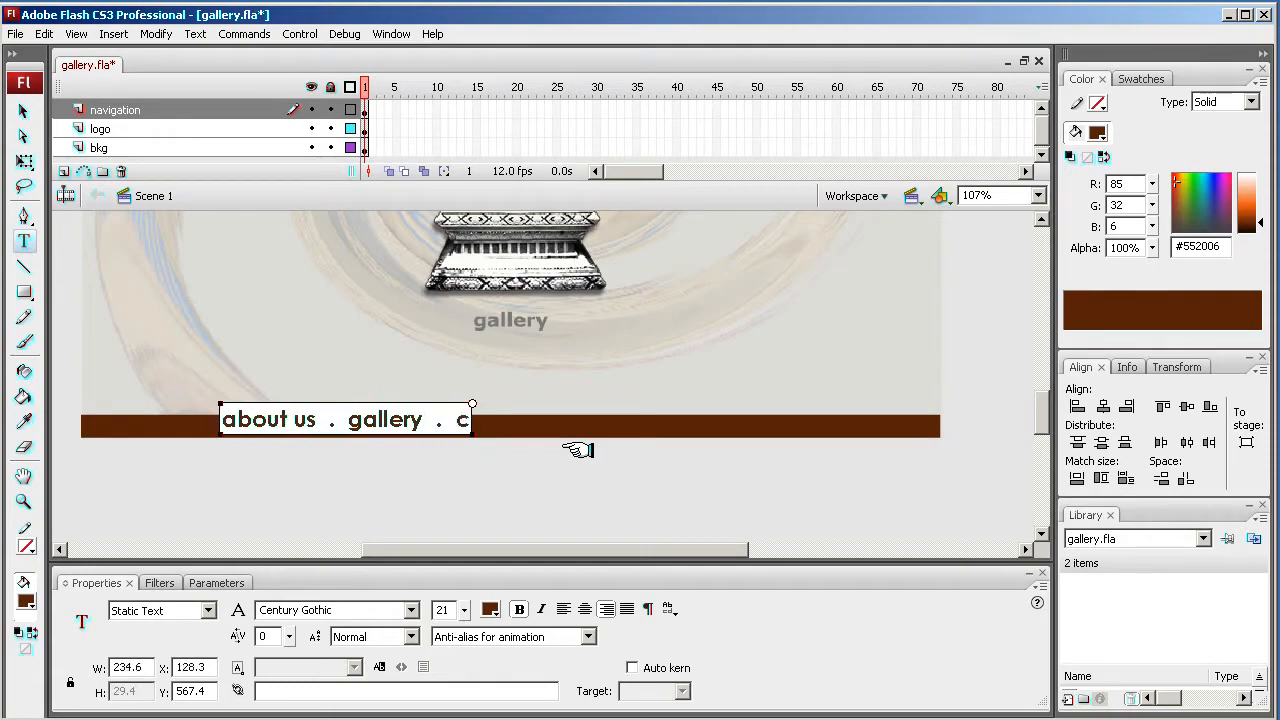
{"action": "type", "text": "ontact"}
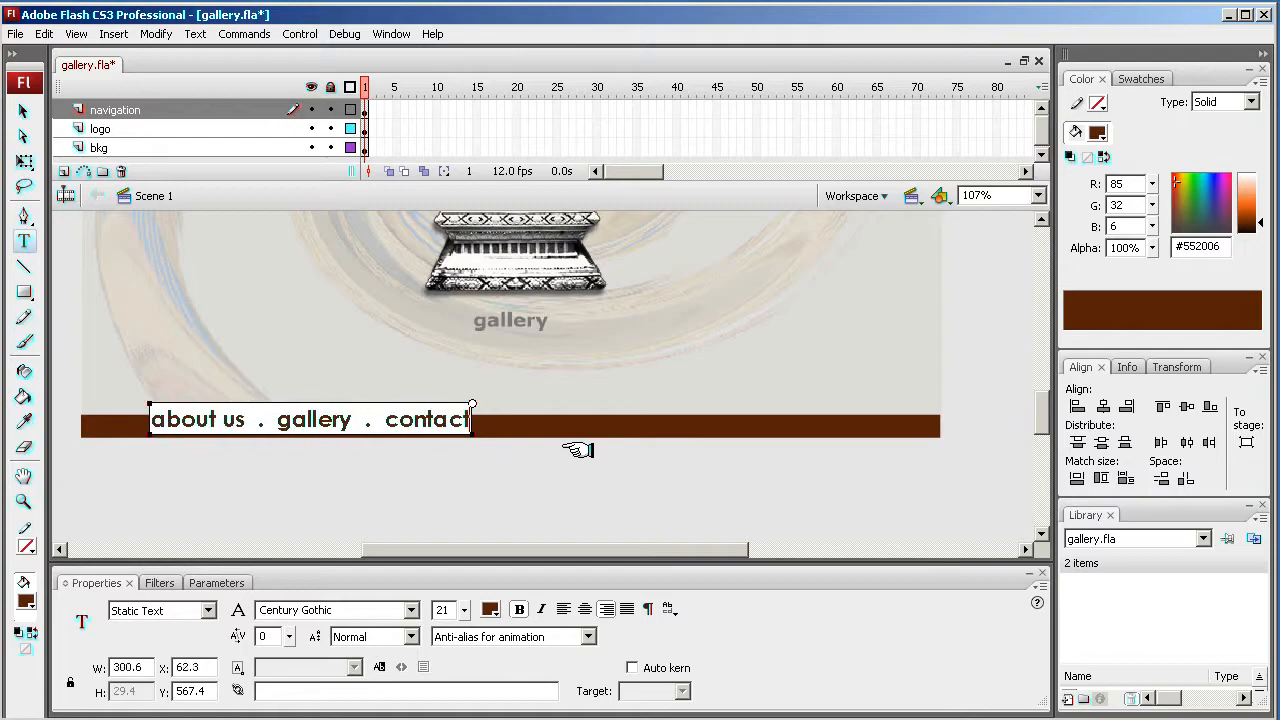
{"action": "type", "text": " us"}
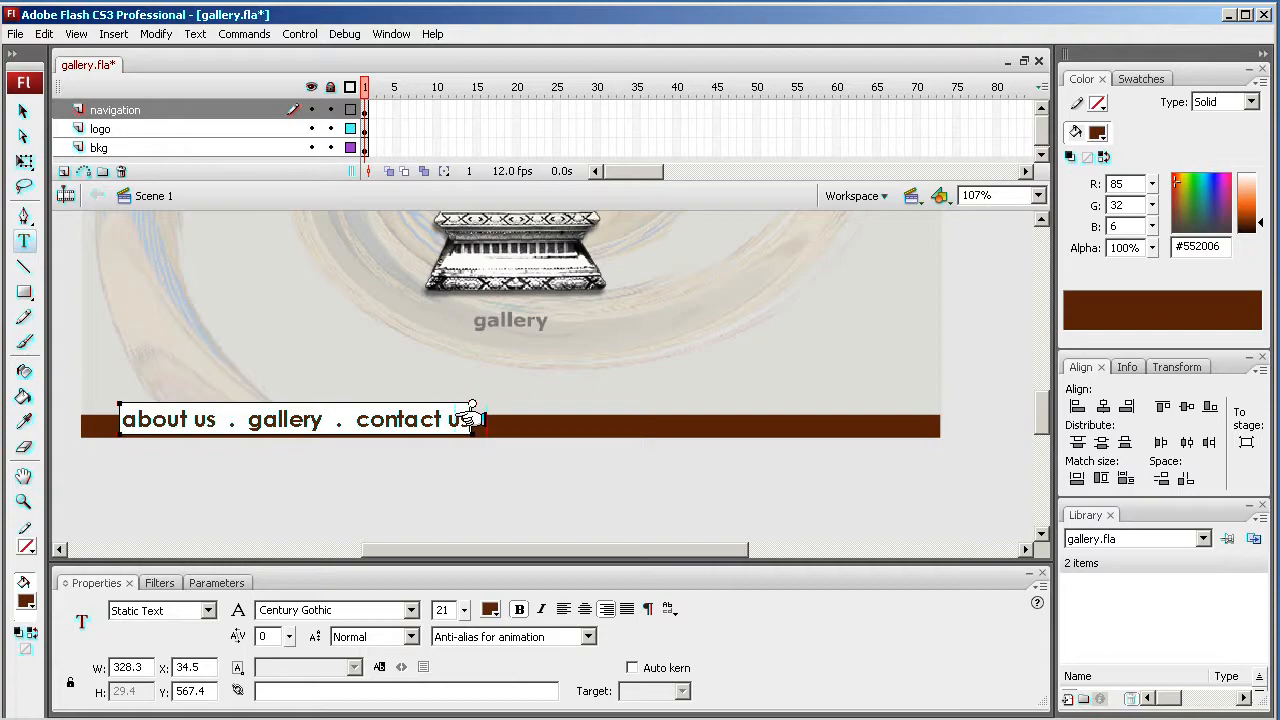
- Select all of the navigation text and set its colour to white #FFFFFF
{"action": "left_click_drag", "start_coordinate": [466, 421], "coordinate": [100, 423]}
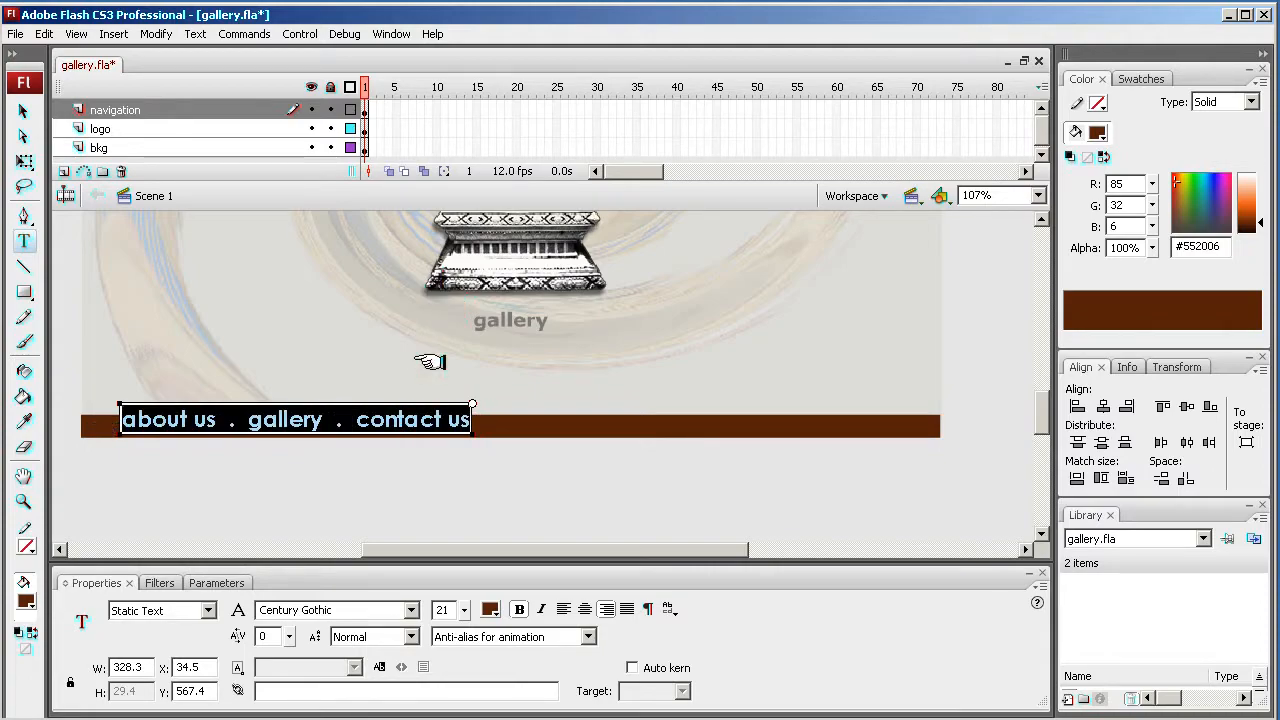
{"action": "left_click", "coordinate": [491, 609]}
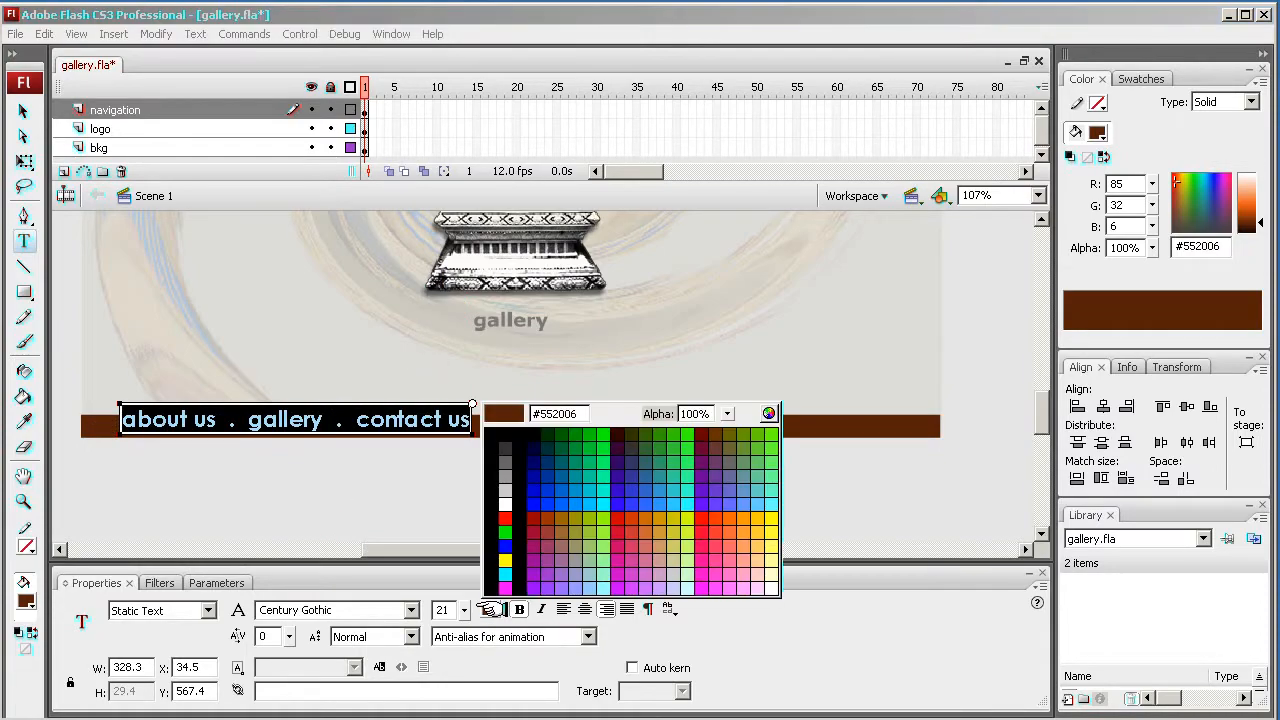
{"action": "left_click", "coordinate": [500, 499]}
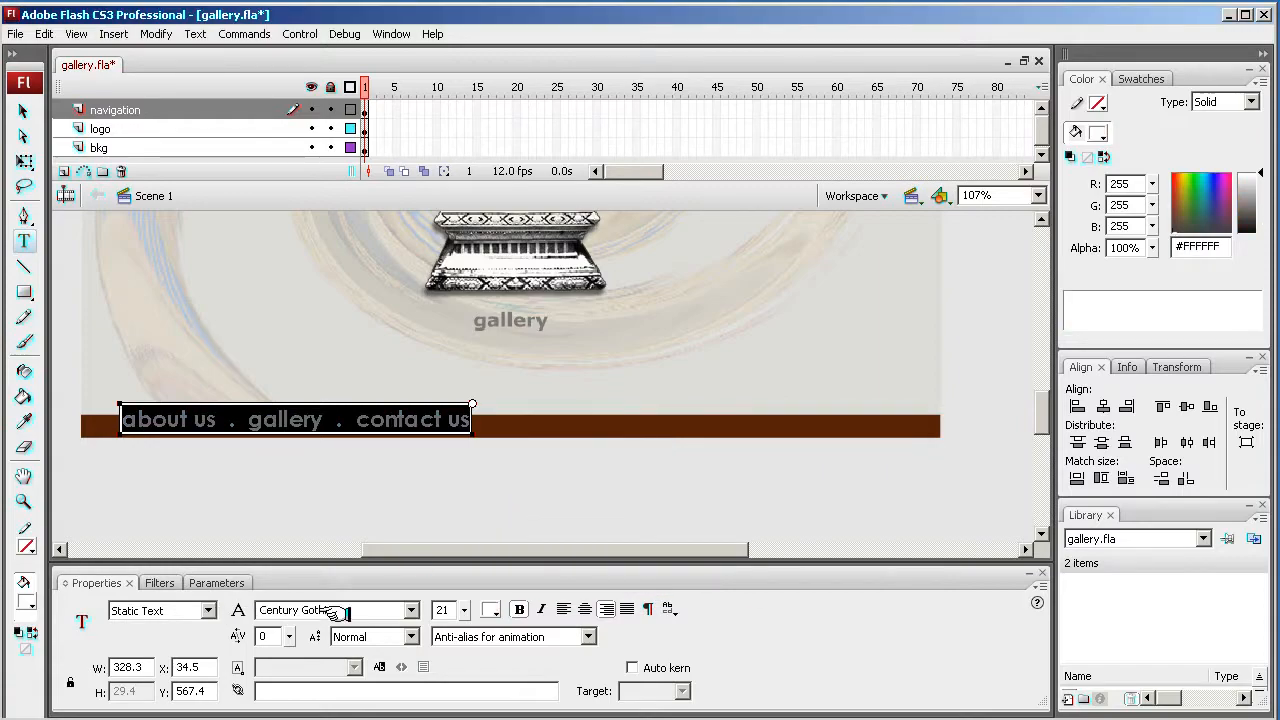
{"action": "left_click", "coordinate": [494, 609]}
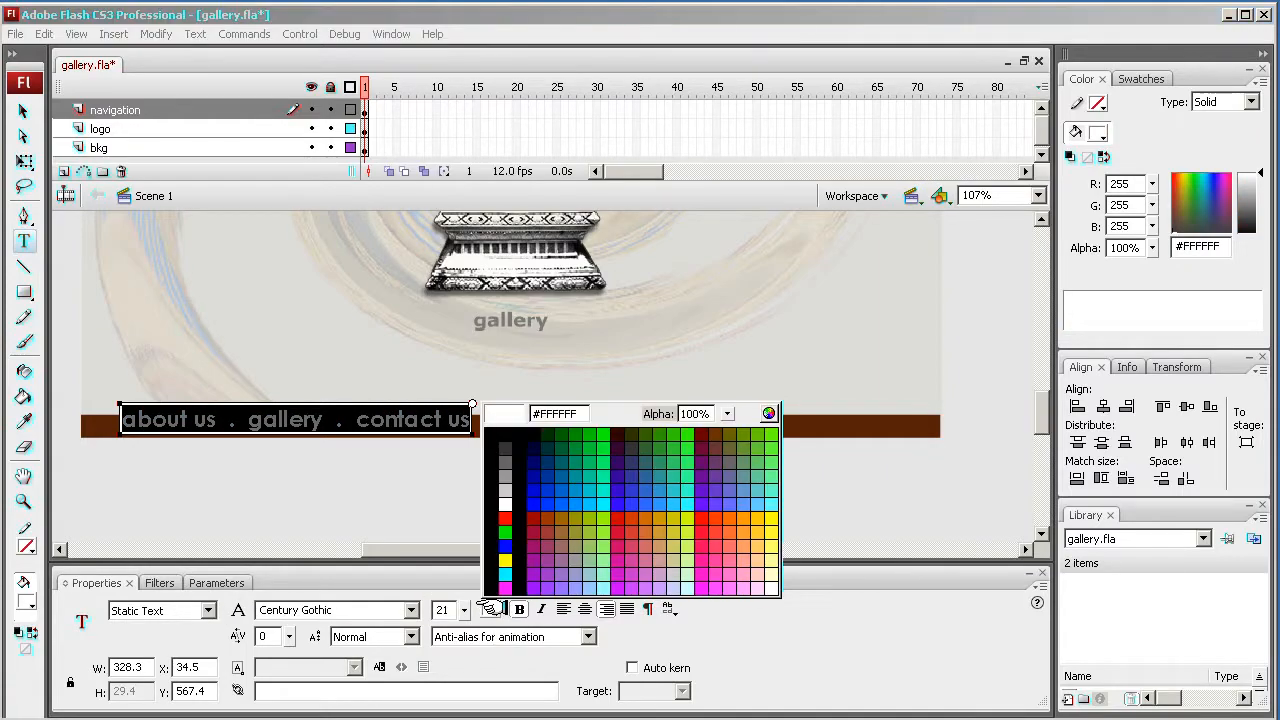
{"action": "left_click", "coordinate": [505, 500]}
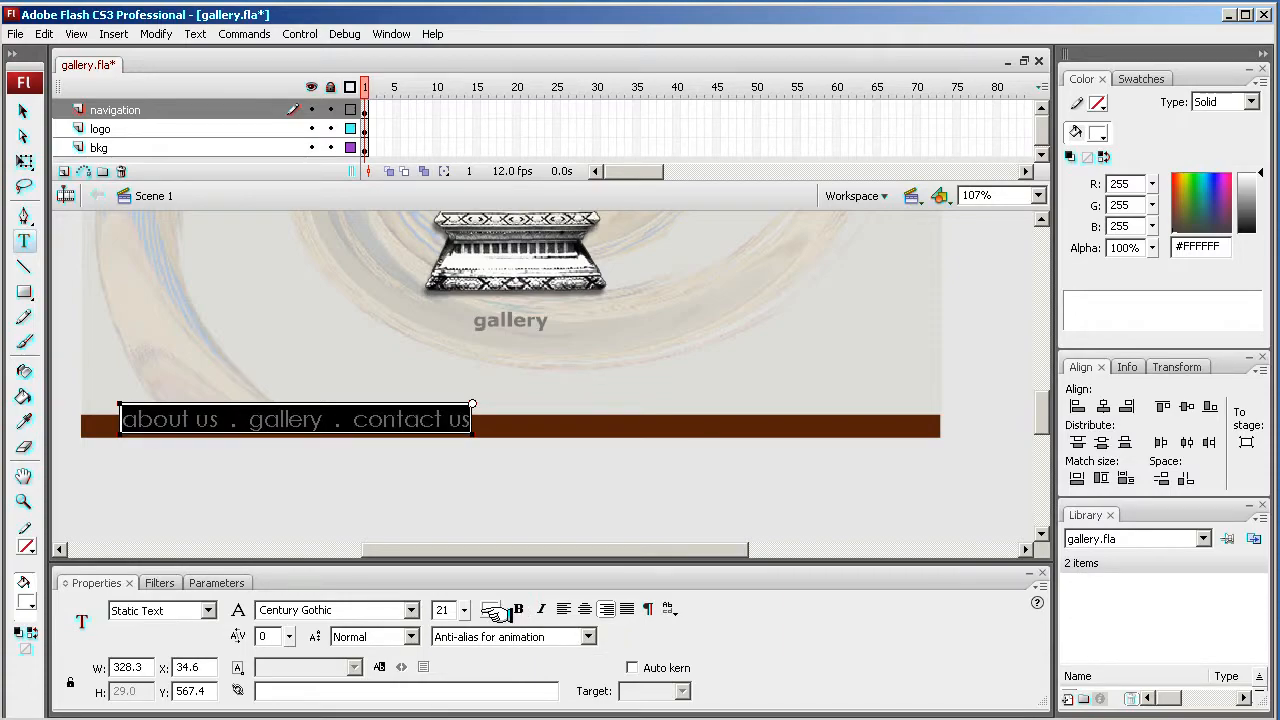
- Set the navigation text's font size to 16 and switch back to the Selection tool
{"action": "left_click_drag", "start_coordinate": [463, 611], "coordinate": [463, 616]}
{"action": "left_click", "coordinate": [22, 109]}
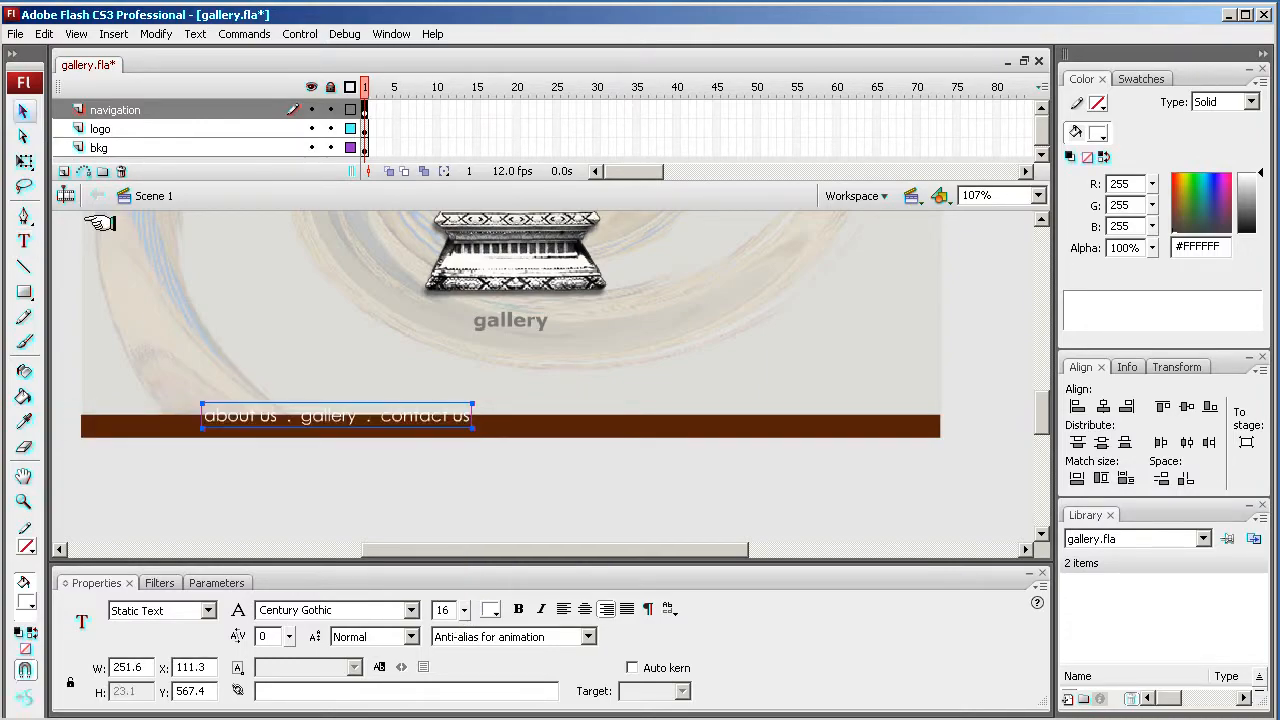
- Move the navigation text to the right end of the brown bar and nudge it up to sit centred on the bar
{"action": "left_click_drag", "start_coordinate": [318, 410], "coordinate": [776, 425]}
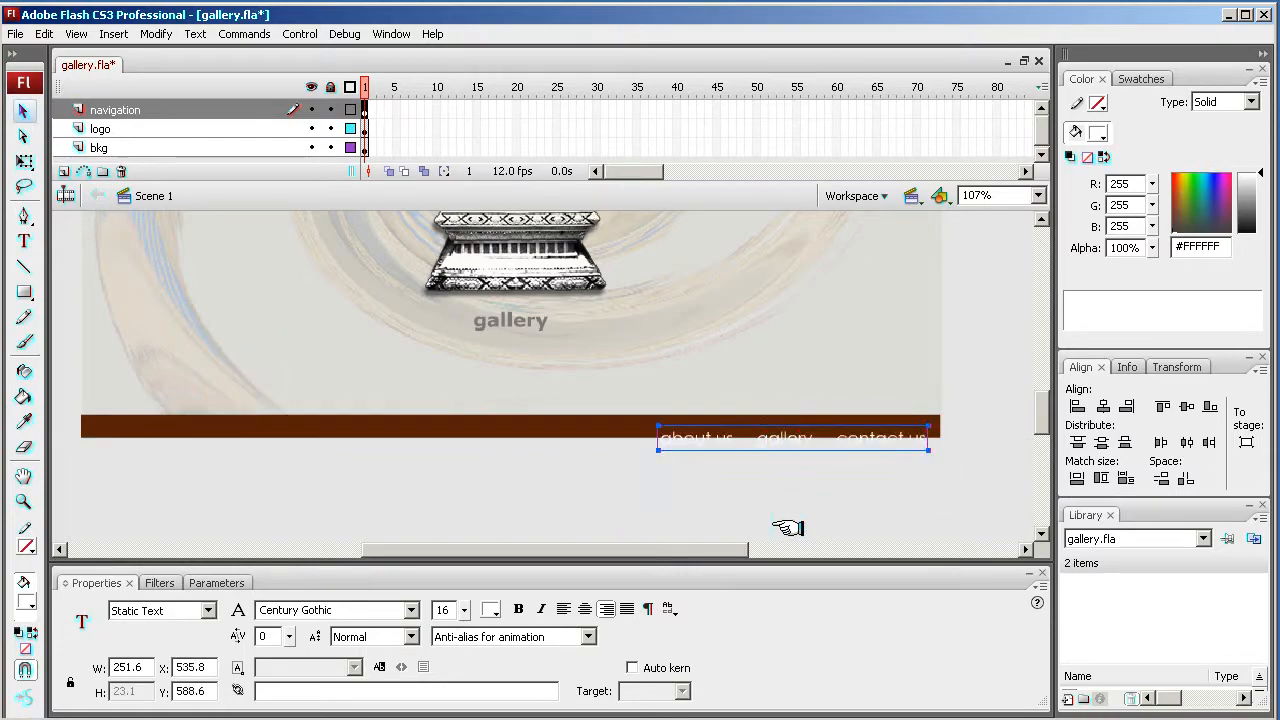
{"action": "key", "text": "Up"}
{"action": "key", "text": "Up"}
{"action": "key", "text": "Up"}
{"action": "key", "text": "Up"}
{"action": "key", "text": "Up"}
{"action": "key", "text": "Up"}
{"action": "key", "text": "Up"}
{"action": "key", "text": "Up"}
{"action": "key", "text": "Up"}
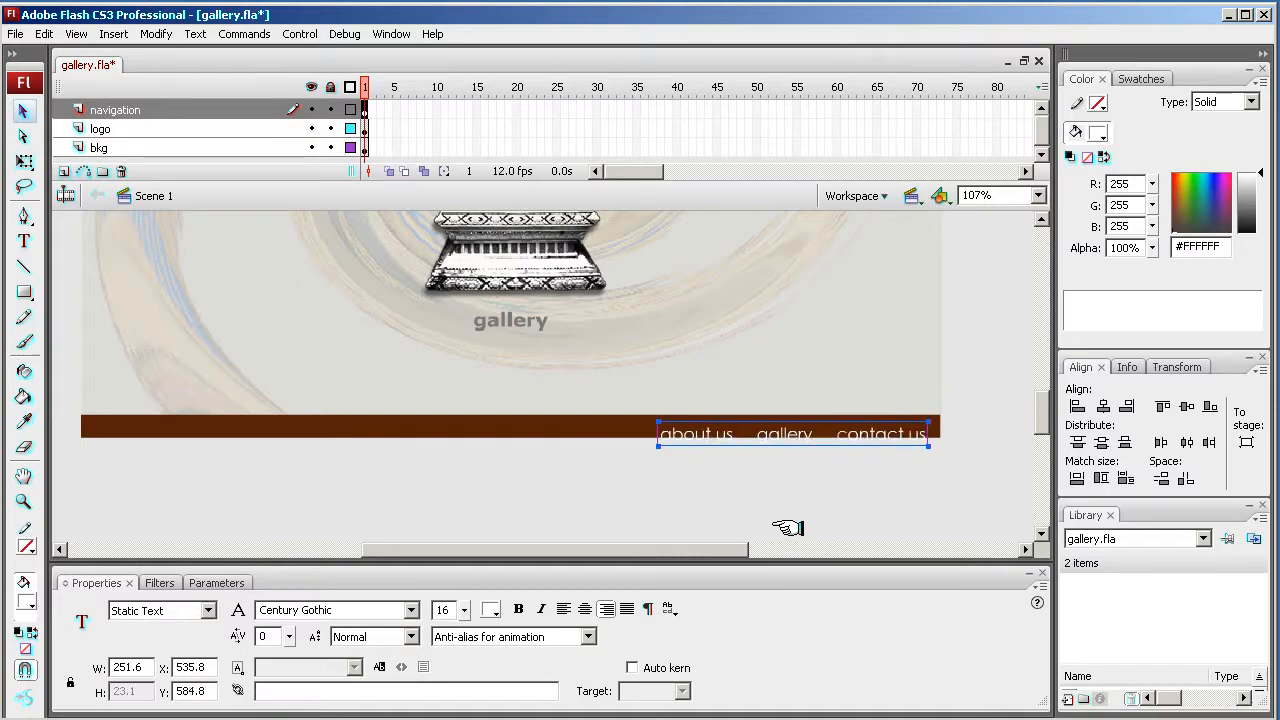
{"action": "key", "text": "Up"}
{"action": "key", "text": "Up"}
{"action": "key", "text": "Up"}
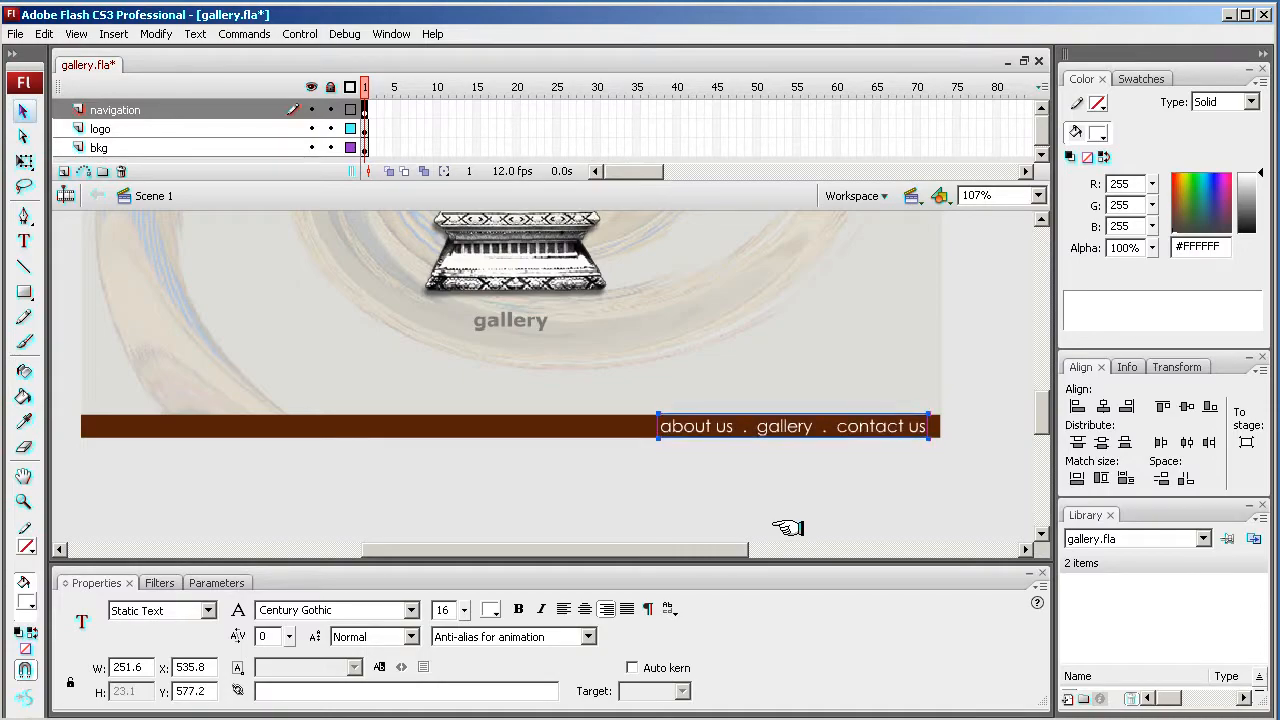
{"action": "left_click", "coordinate": [725, 468]}
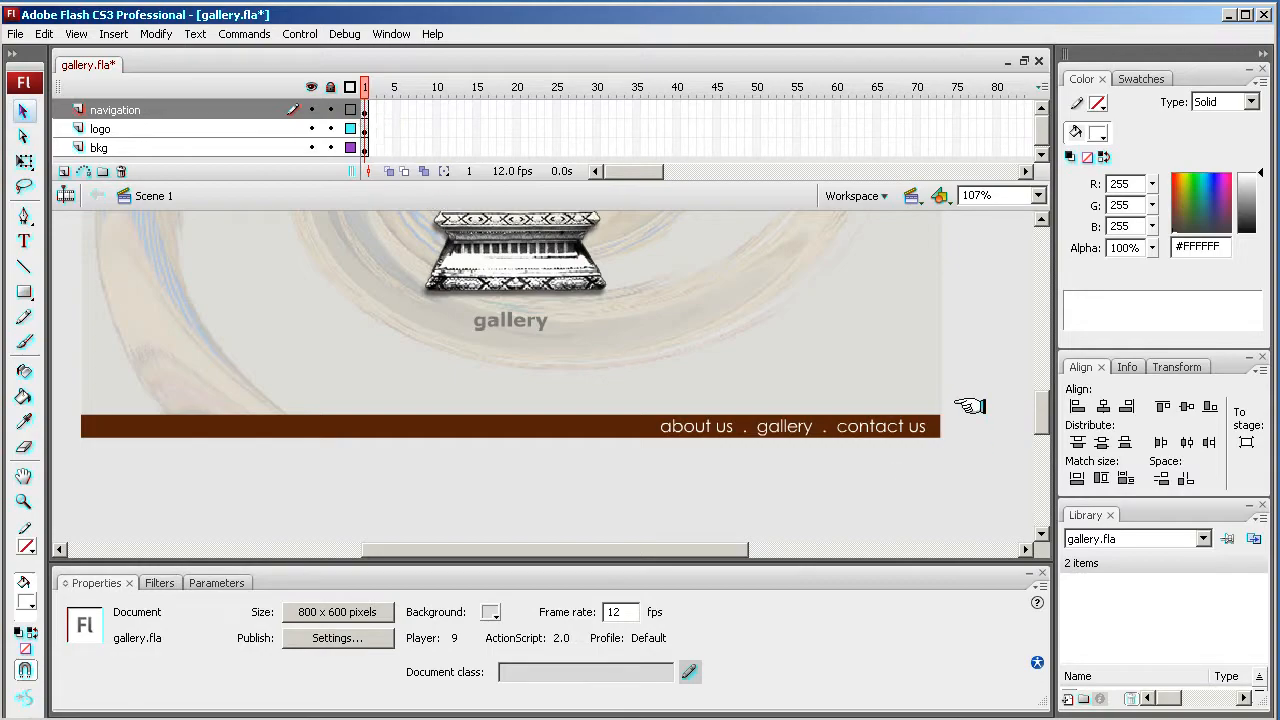
- Enlarge the timeline area and select frame 1 of the bkg layer
{"action": "mouse_move", "coordinate": [1040, 400]}
{"action": "left_mouse_down"}
{"action": "mouse_move", "coordinate": [1040, 385]}
{"action": "mouse_move", "coordinate": [1040, 401]}
{"action": "left_mouse_up"}
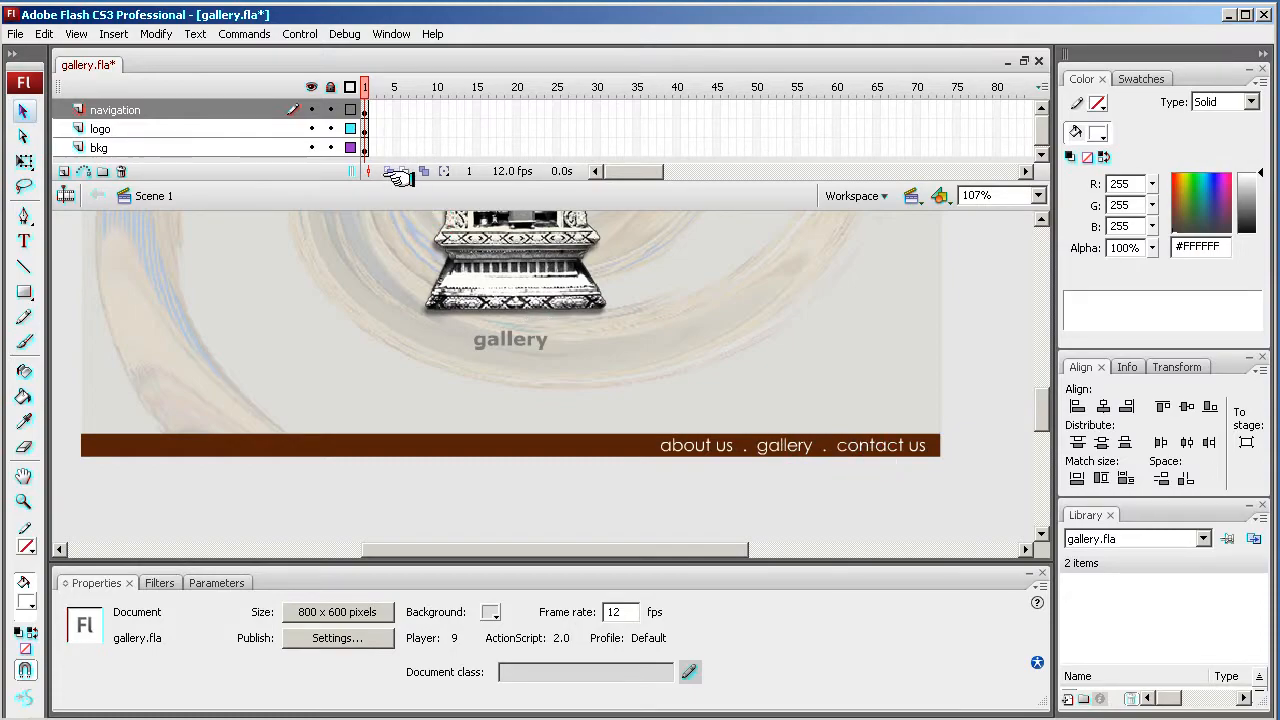
{"action": "left_click_drag", "start_coordinate": [400, 180], "coordinate": [400, 212]}
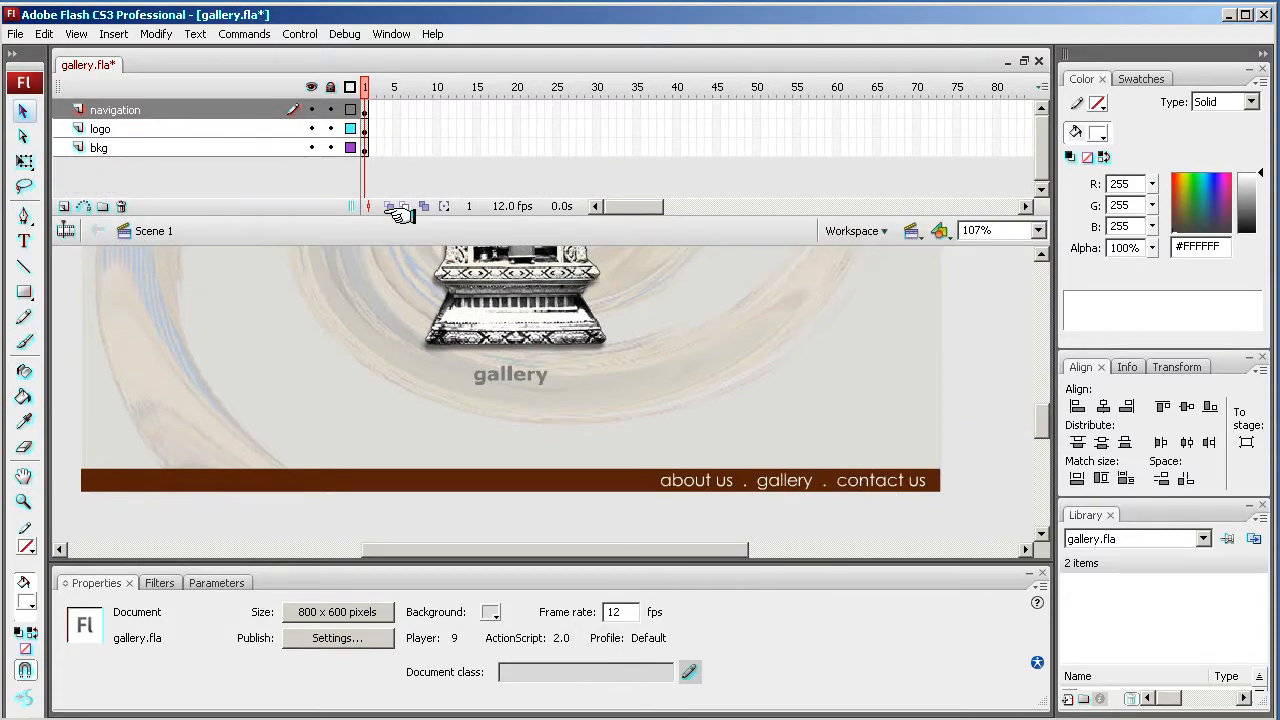
{"action": "left_click_drag", "start_coordinate": [1037, 415], "coordinate": [1037, 412]}
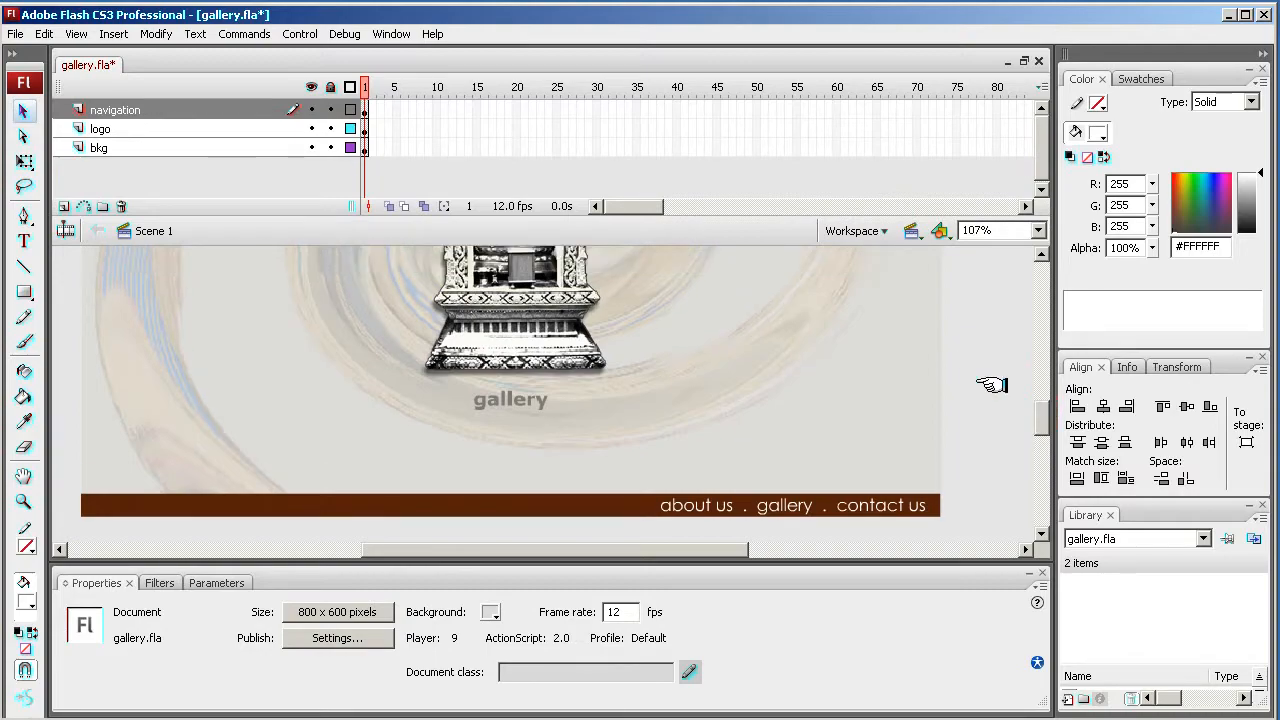
{"action": "left_click", "coordinate": [368, 148]}
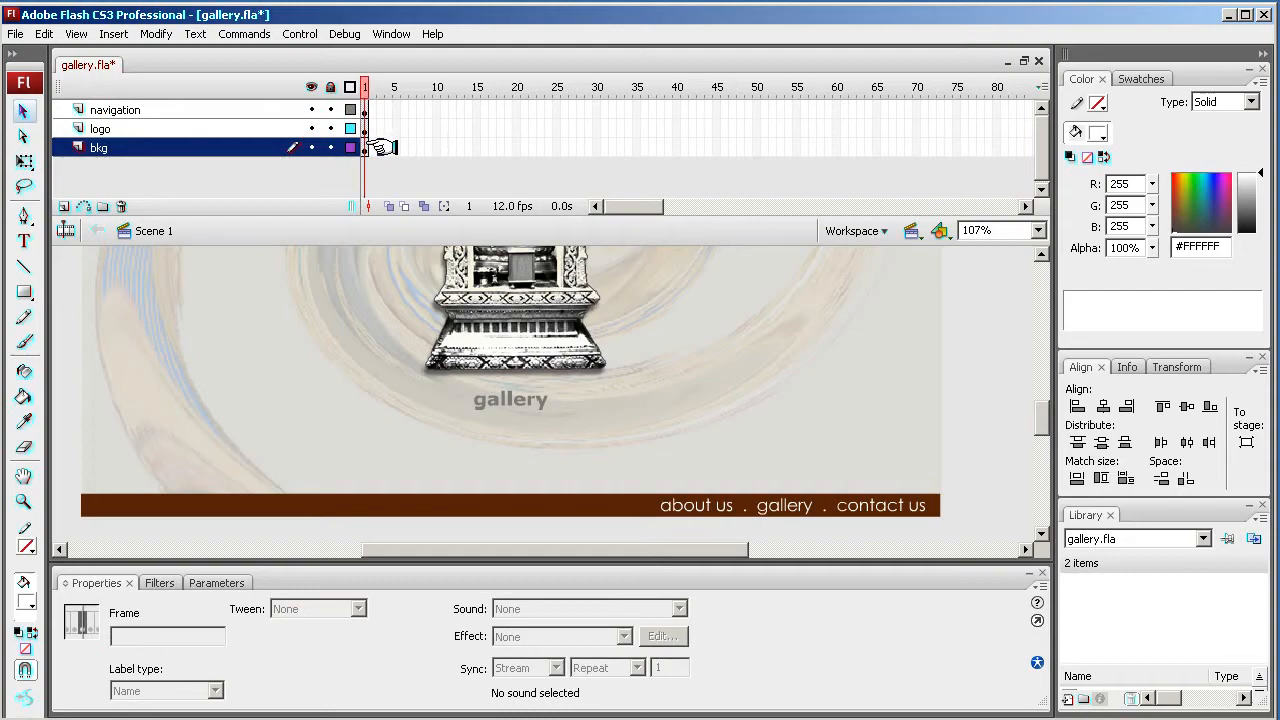
{"action": "left_click", "coordinate": [371, 149]}
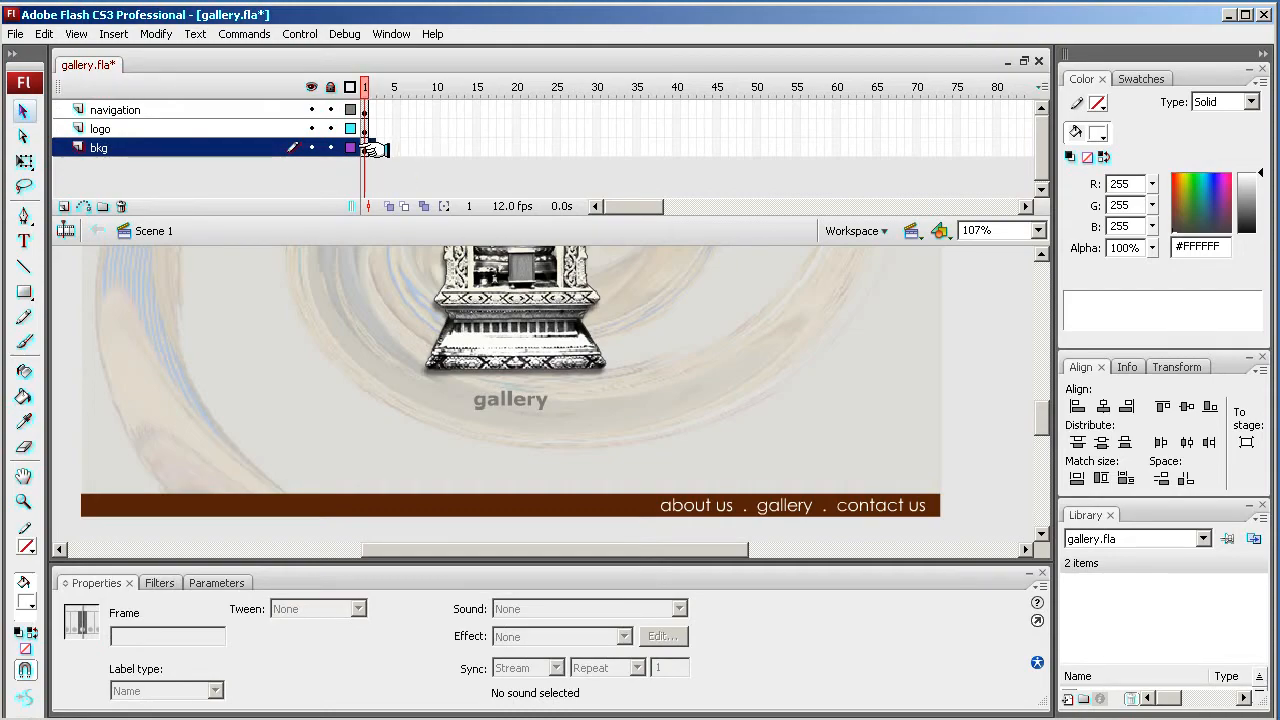